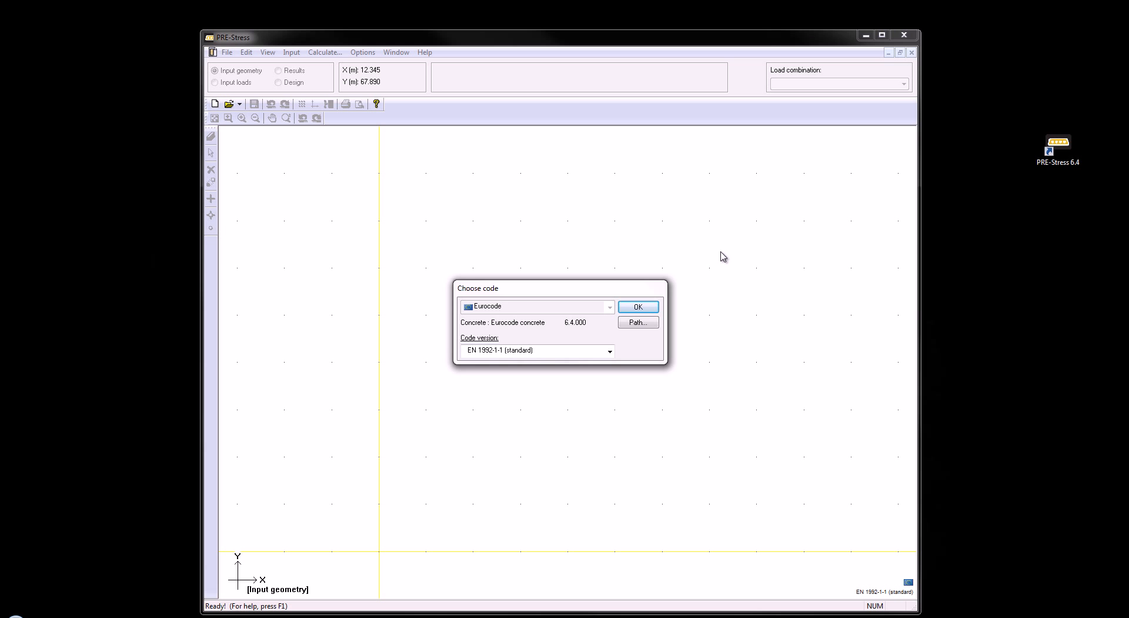
Start the project with the Eurocode code version EN 1992-1-1 (standard) and maximize the program window.
click(638, 307)
click(882, 35)
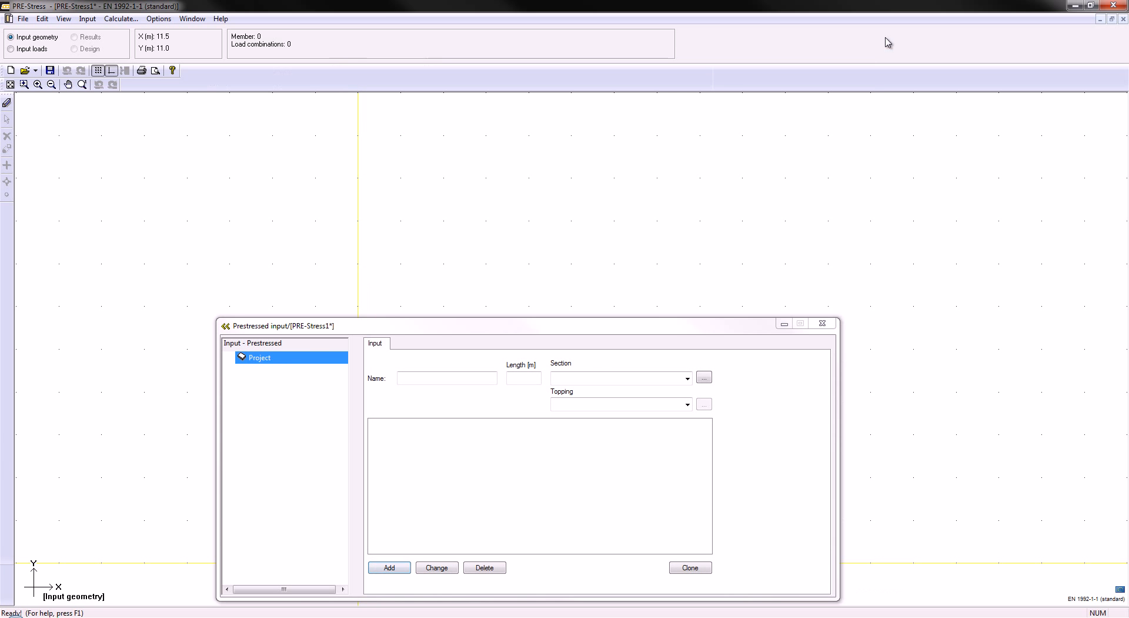
drag(674, 331, 701, 174)
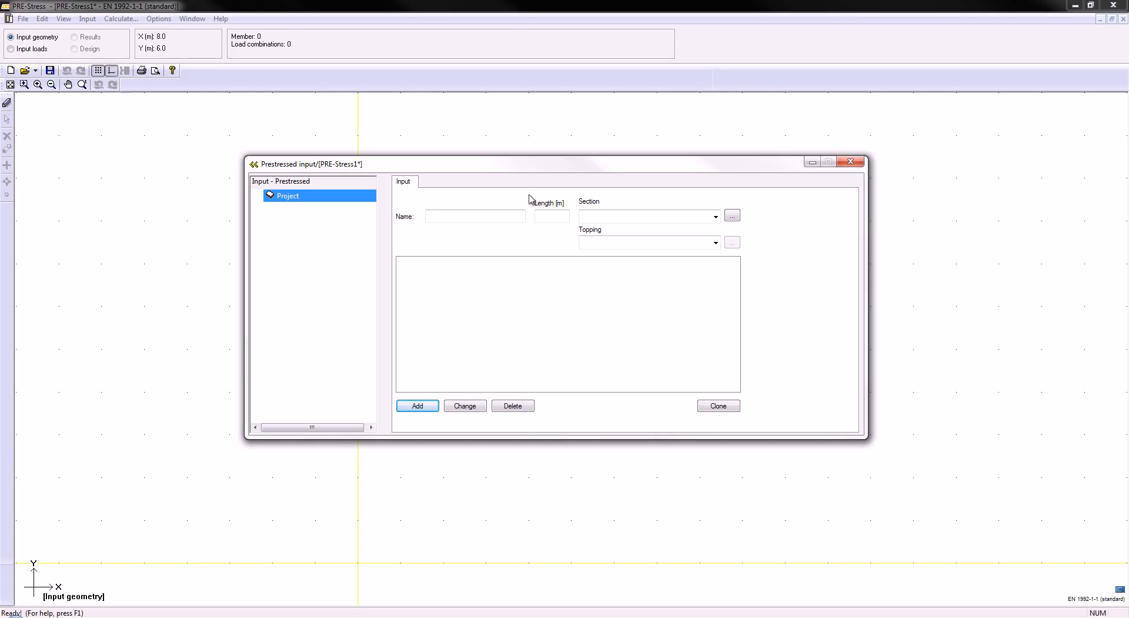
Name the new prestressed member D401 and set its length to 12 m.
click(518, 215)
text(D401)
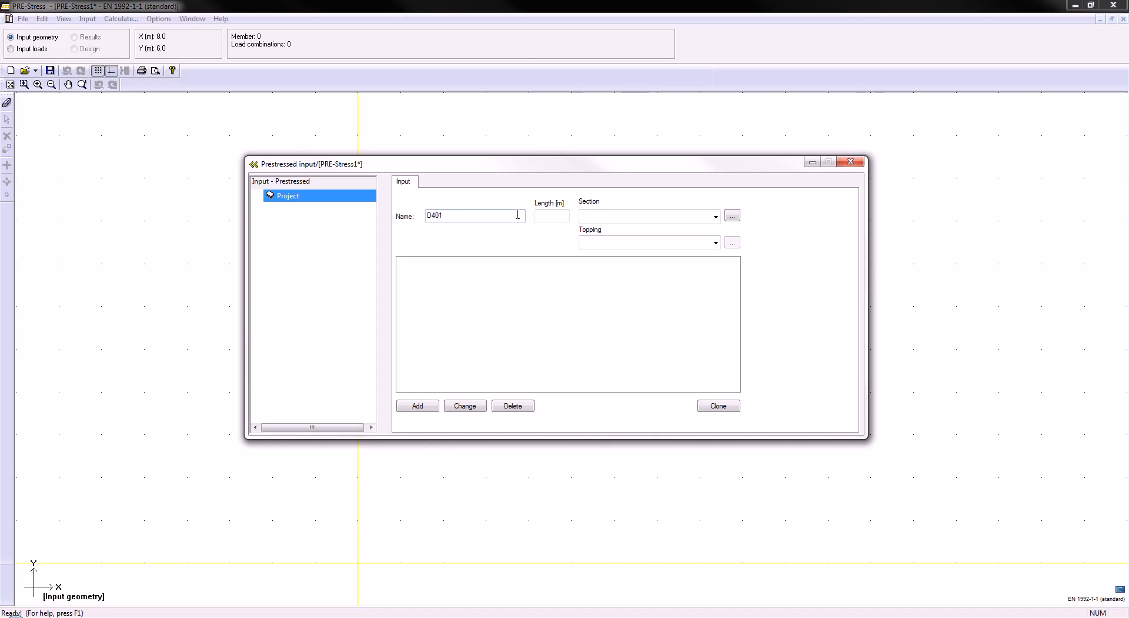
click(557, 216)
text(12)
Assign the variable T-section TT 240/54 from the Standard Eurocode concrete database to the member.
click(715, 216)
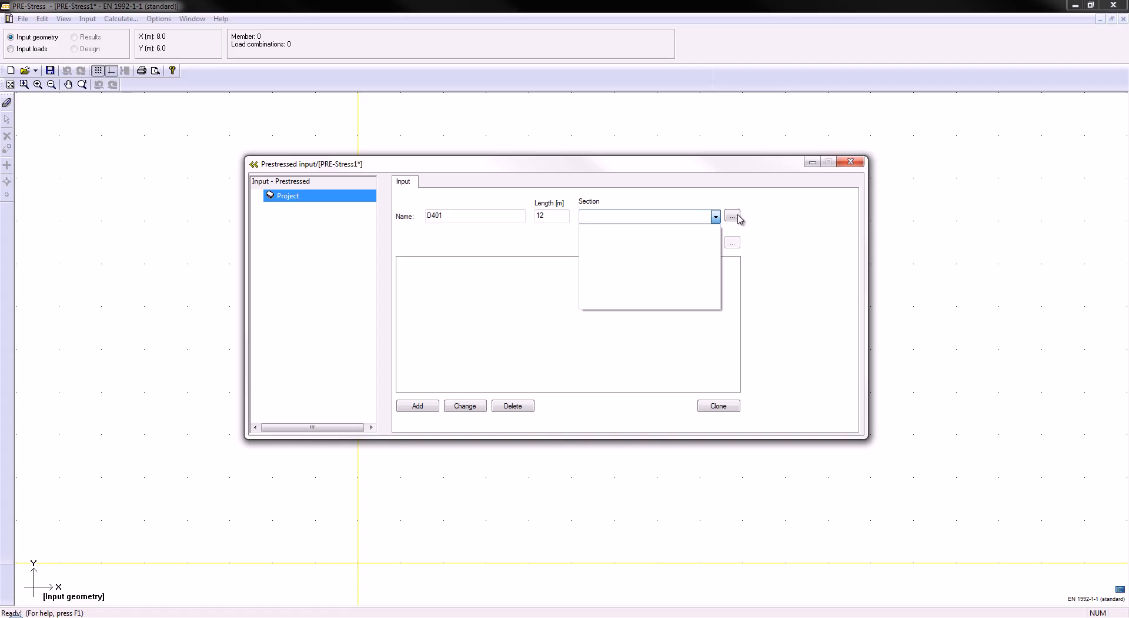
click(716, 218)
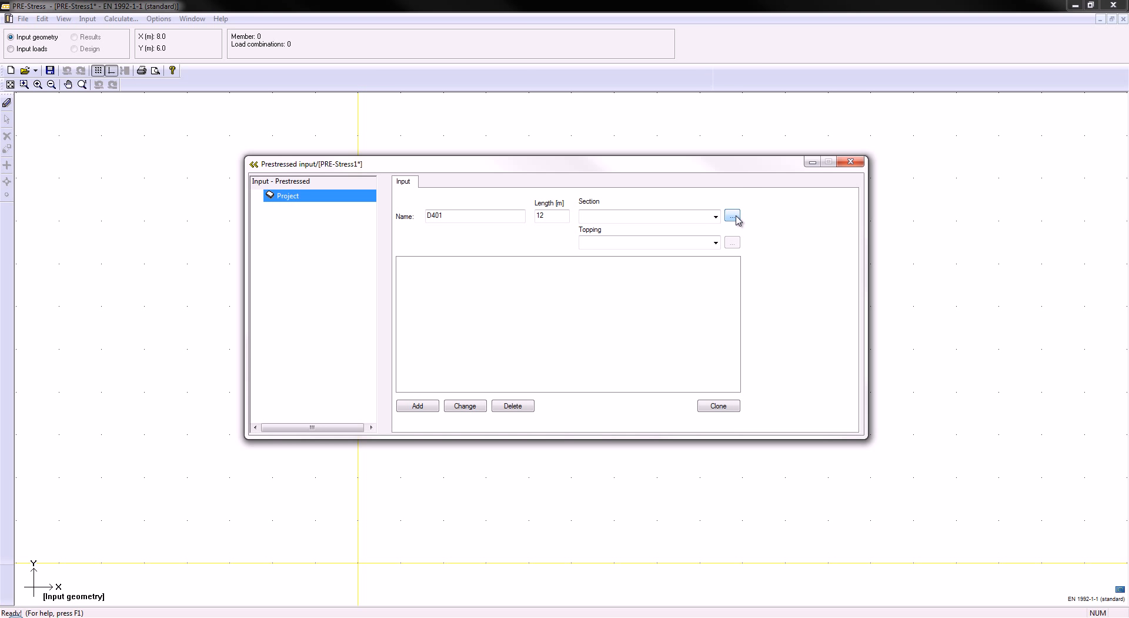
click(732, 216)
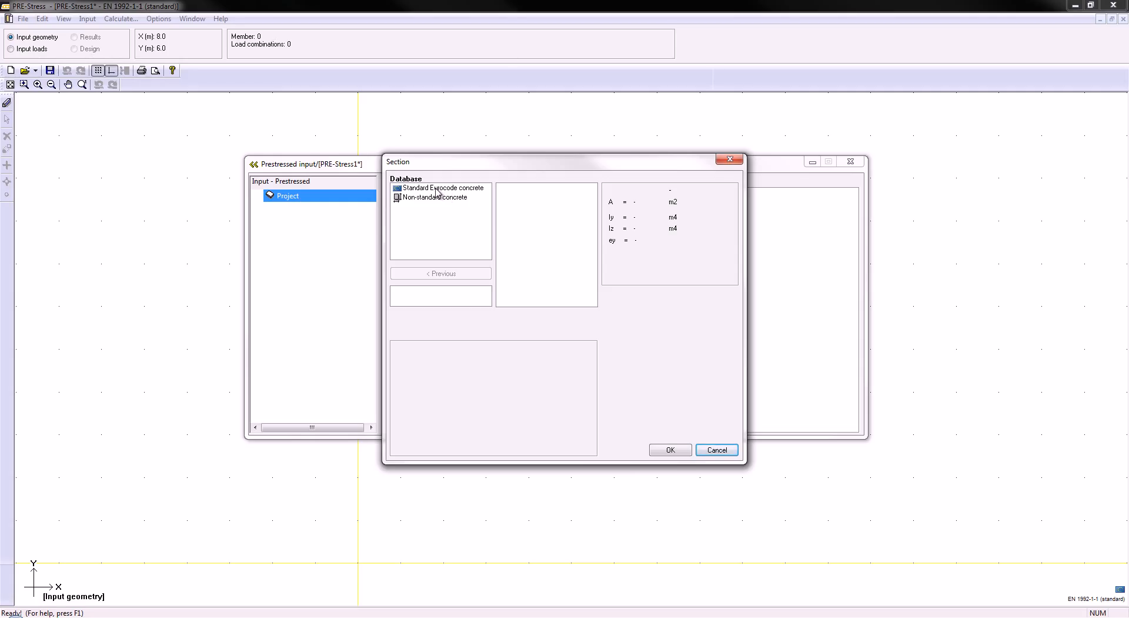
click(437, 188)
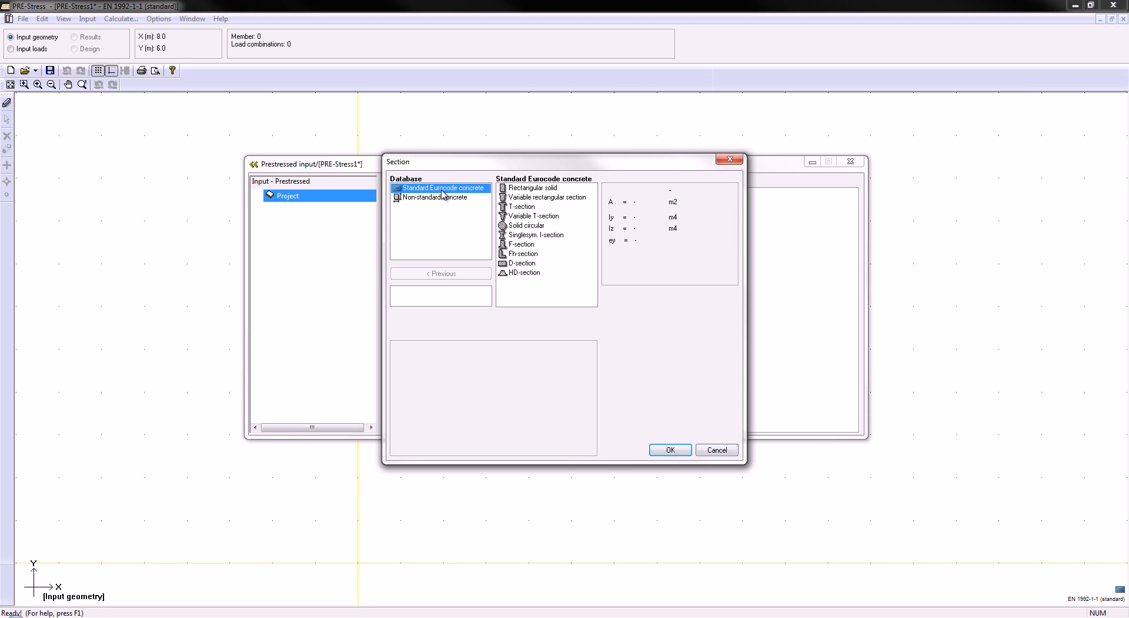
double_click(531, 216)
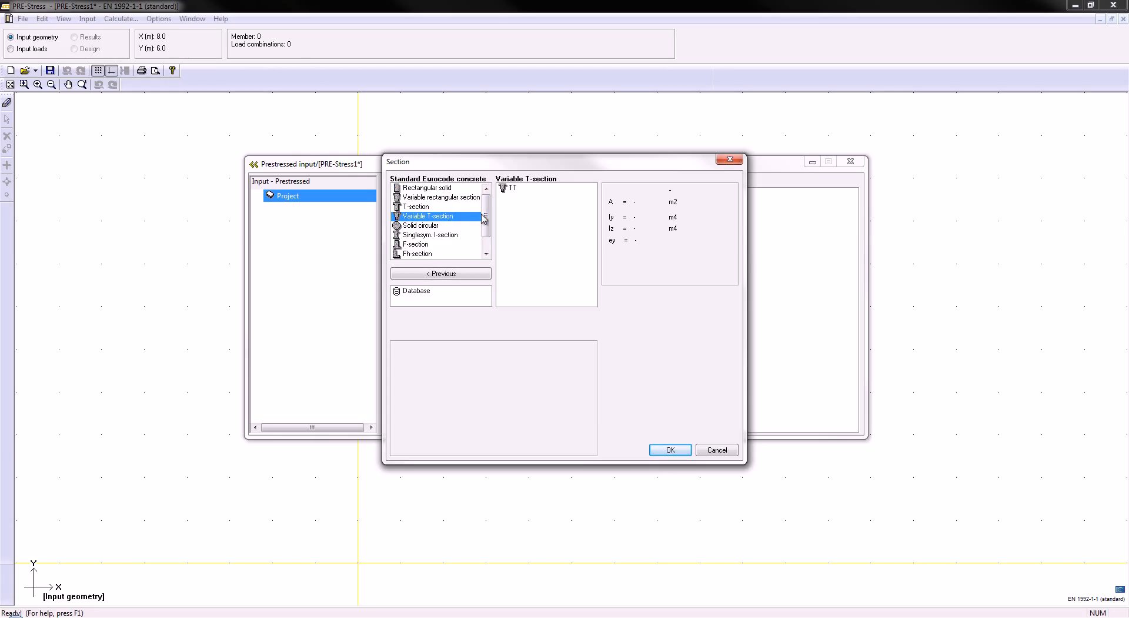
double_click(516, 189)
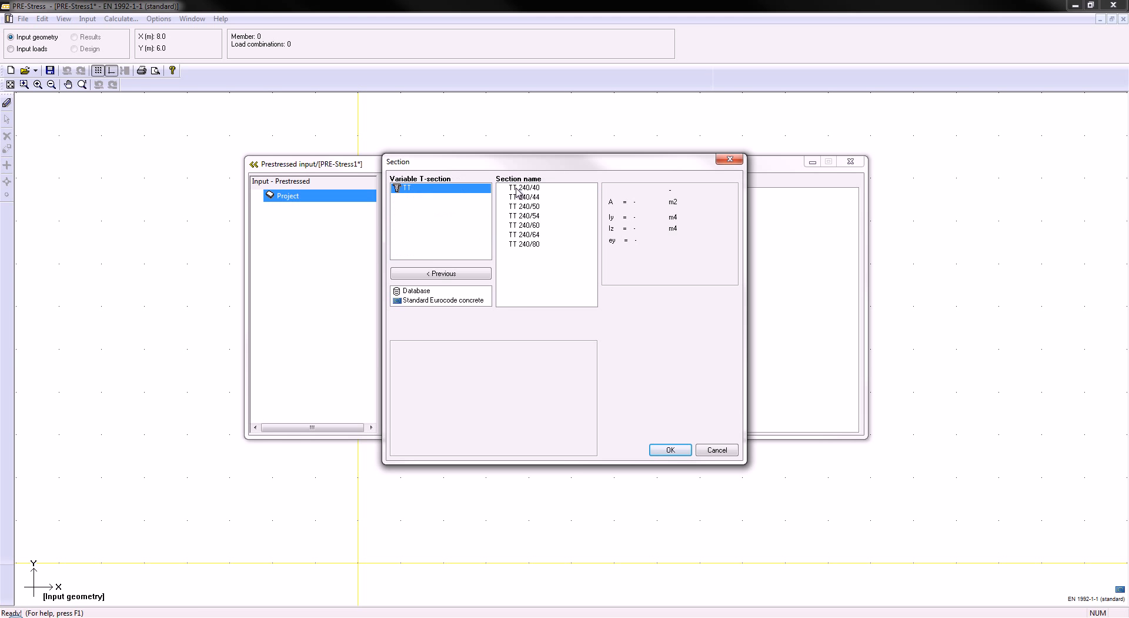
click(532, 217)
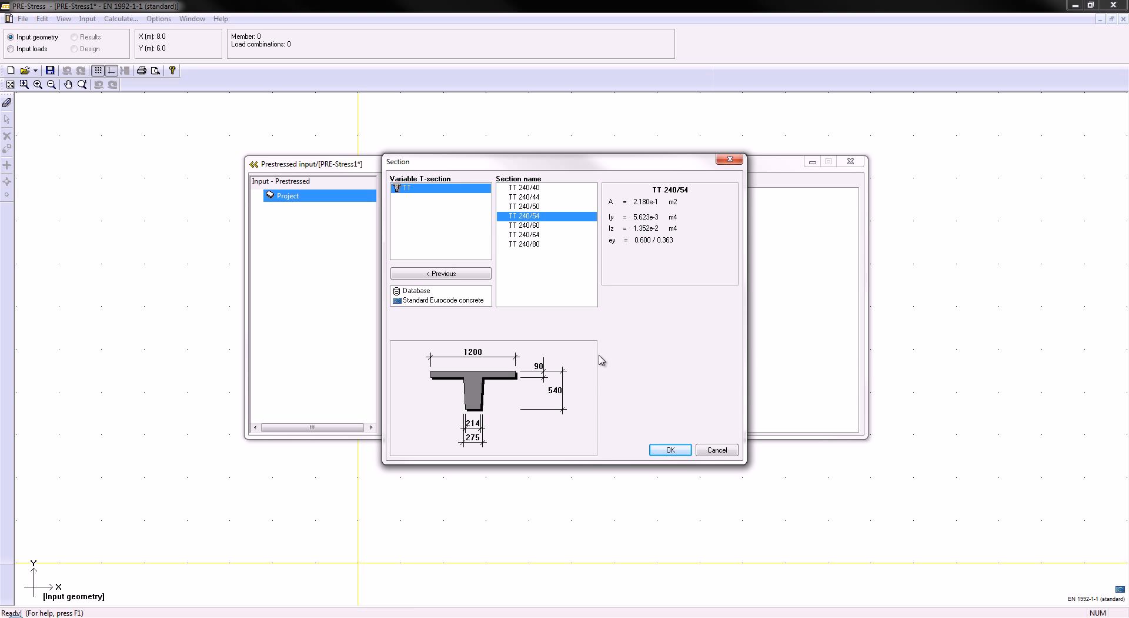
click(670, 450)
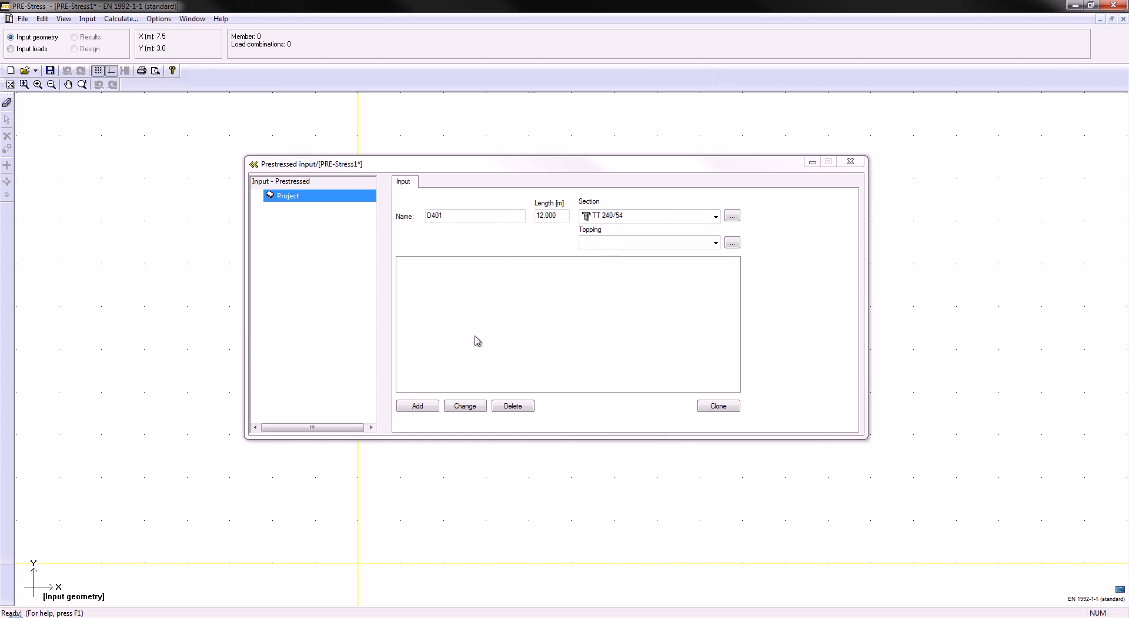
Add the beam and define four loadcases for it: Dead load, Live load, Topping and Installation.
click(418, 406)
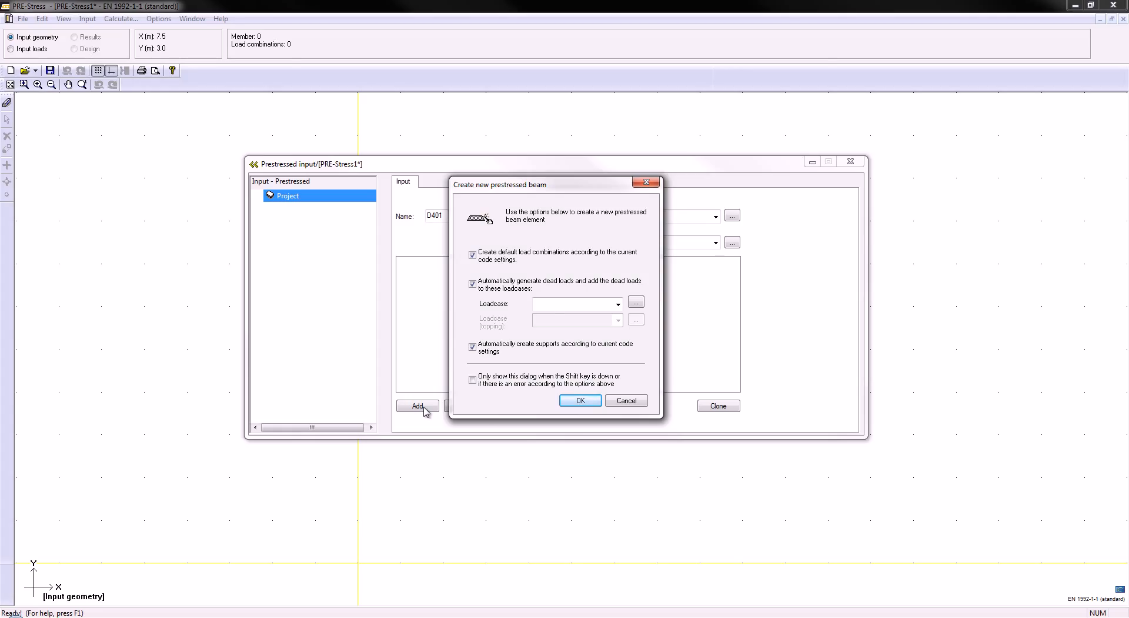
click(640, 309)
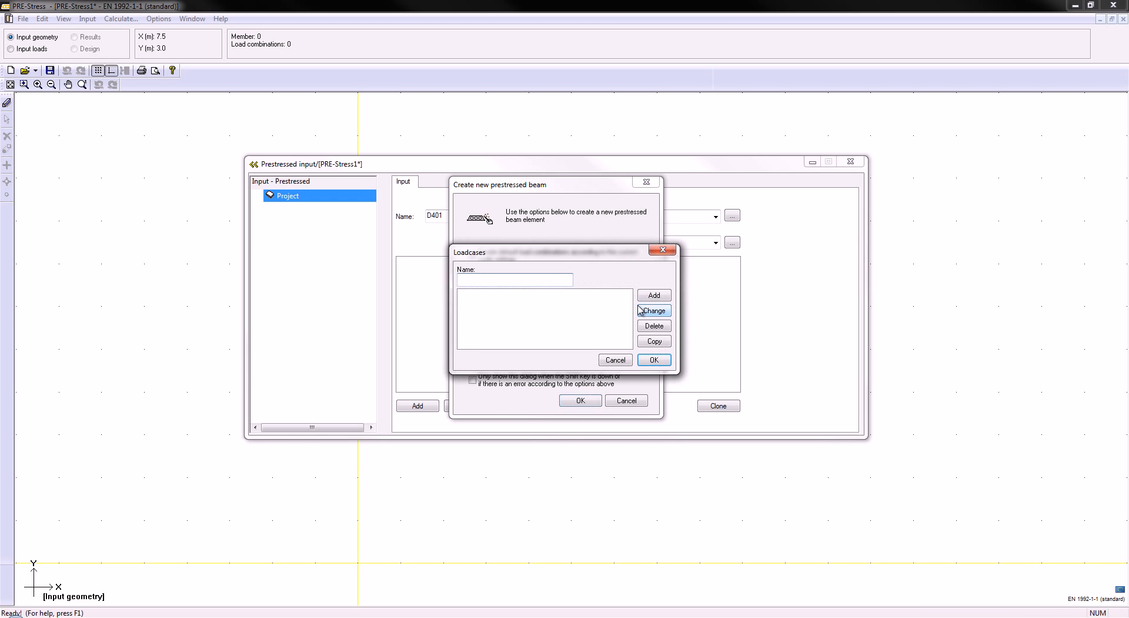
text(Dead load)
click(656, 296)
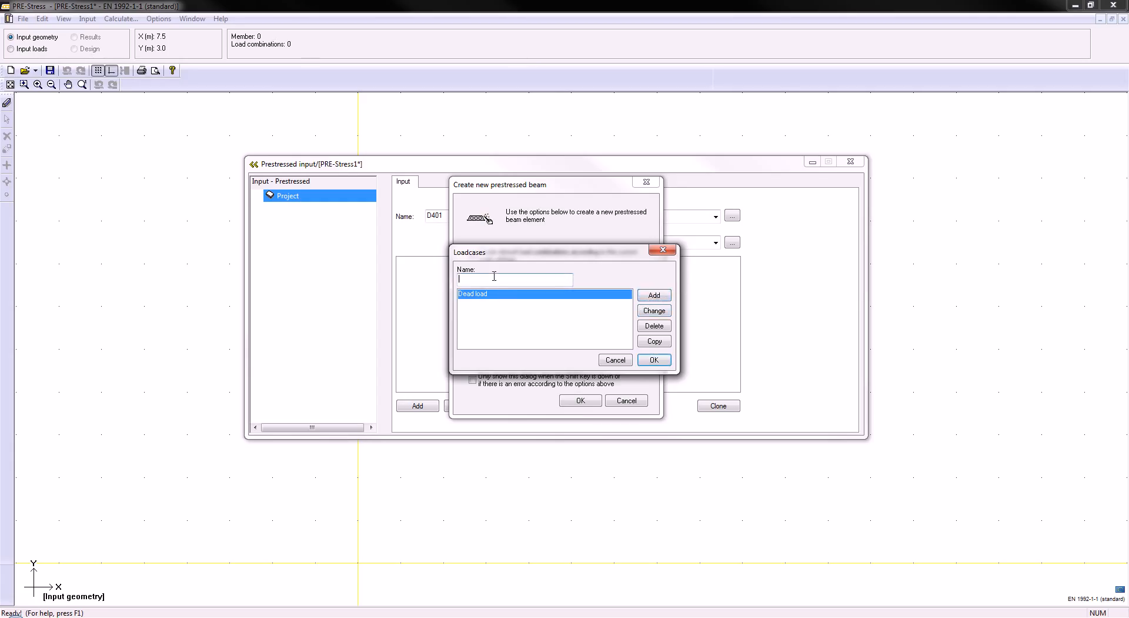
text(Live load)
click(663, 301)
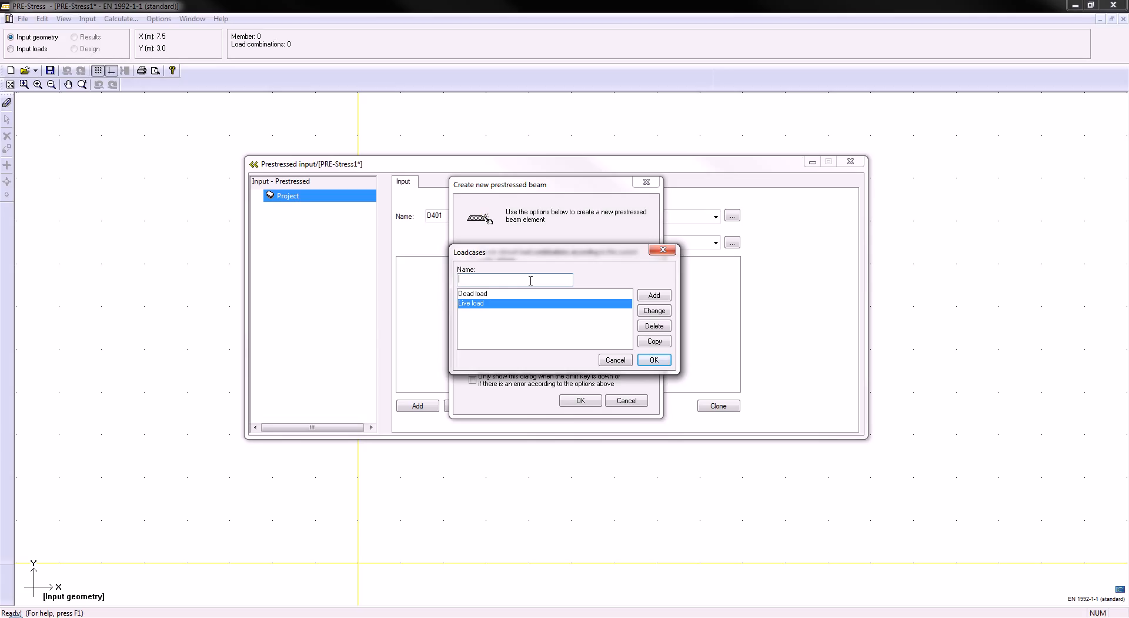
text(Topping)
click(642, 297)
click(503, 281)
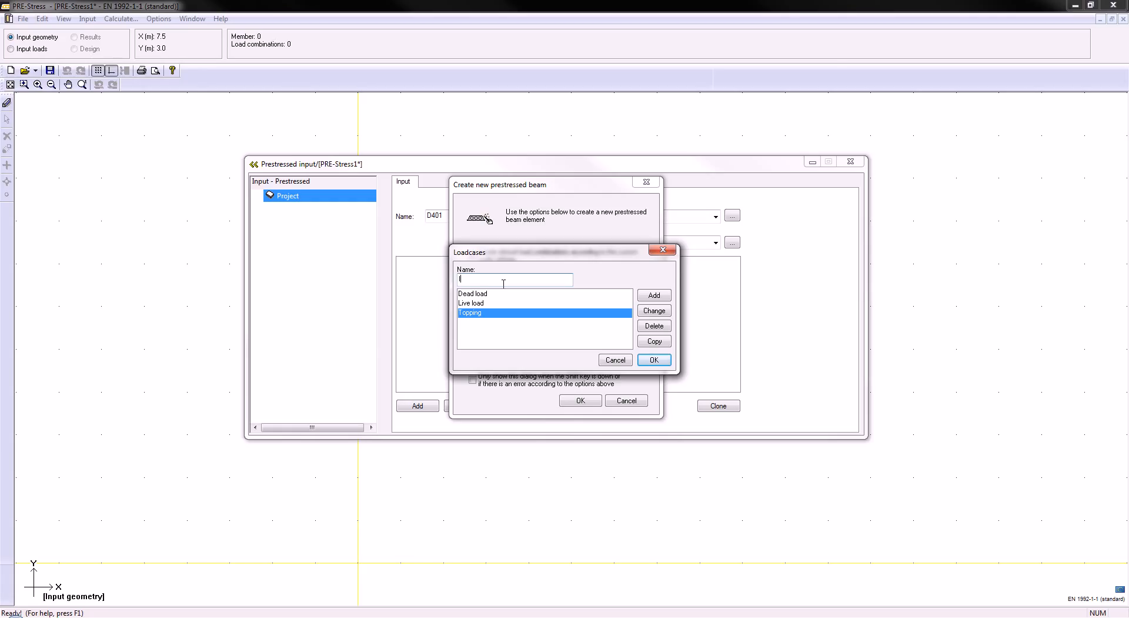
text(allation)
click(659, 299)
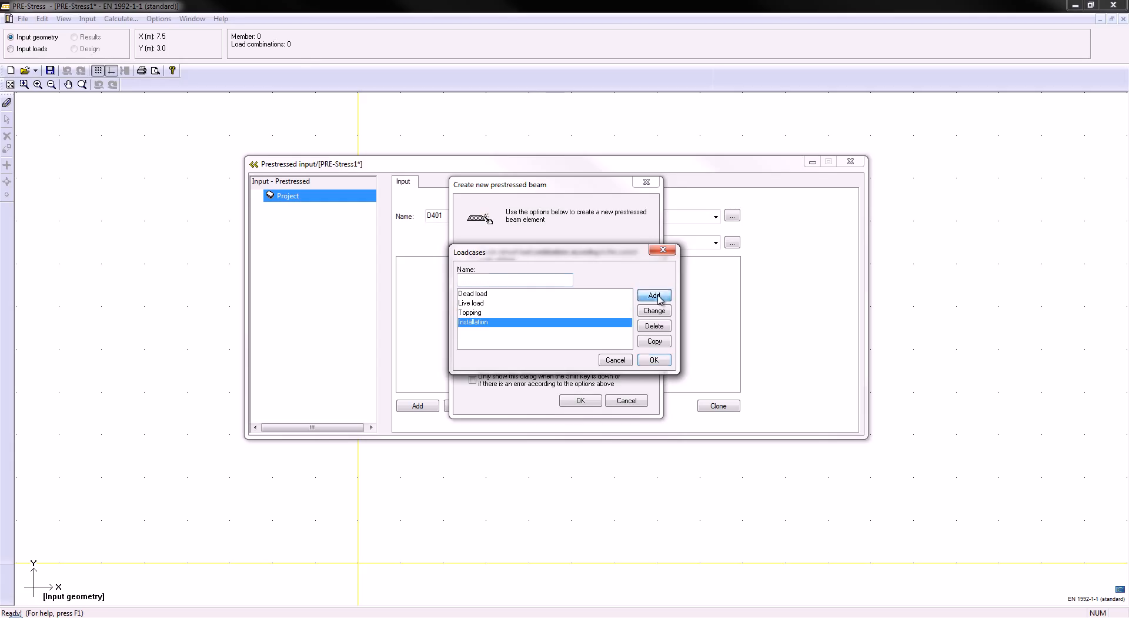
Assign the generated dead loads to the Dead load loadcase and create the beam with default load combinations and supports.
click(483, 294)
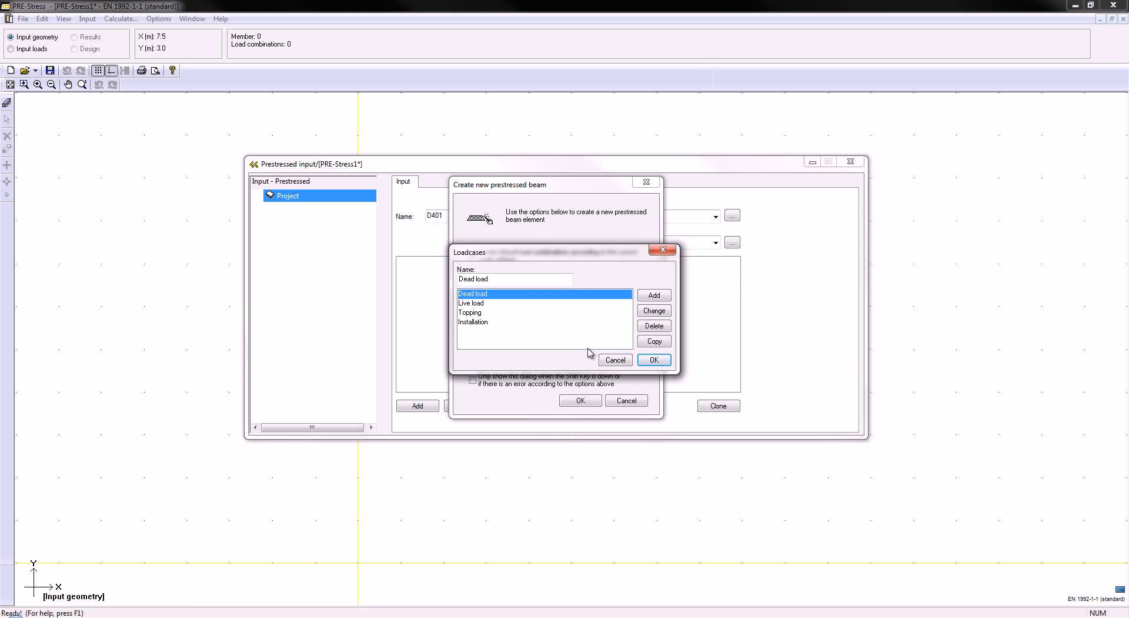
click(657, 365)
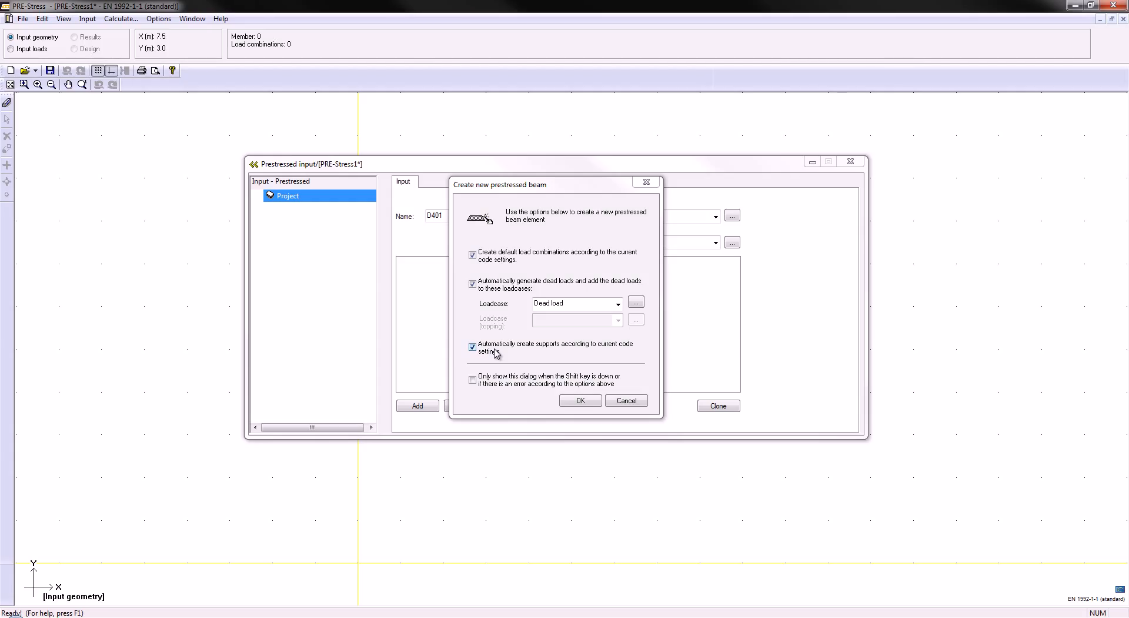
click(583, 402)
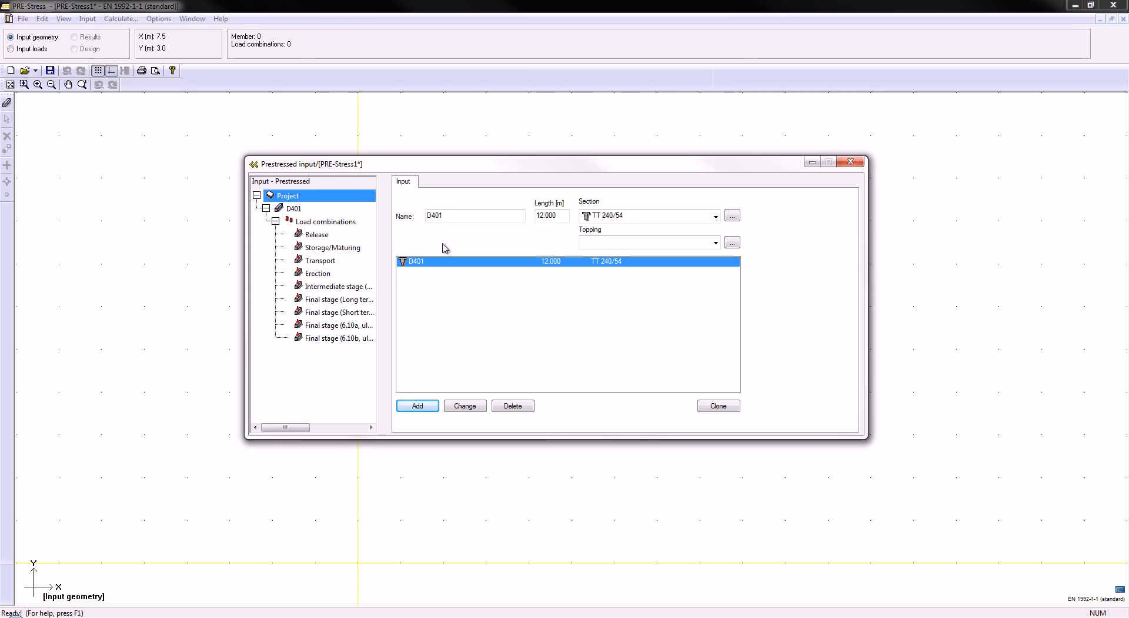
Examine the material settings of each D401 load combination from Release to Final stage (6.10b, ultimate), and the member's reinforcement details.
click(294, 209)
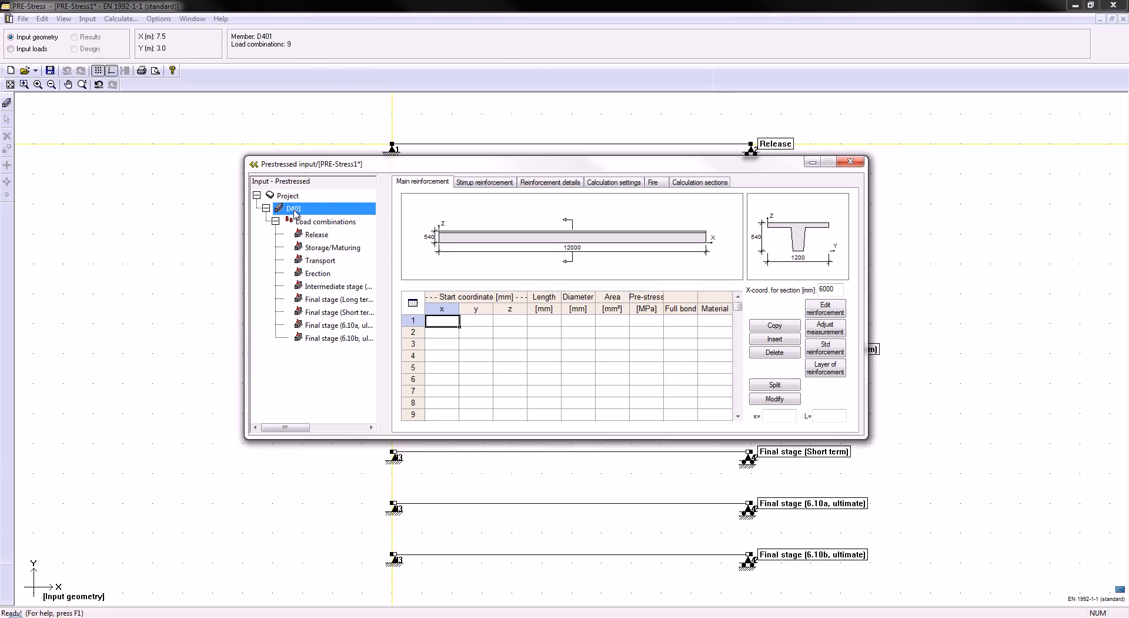
click(316, 235)
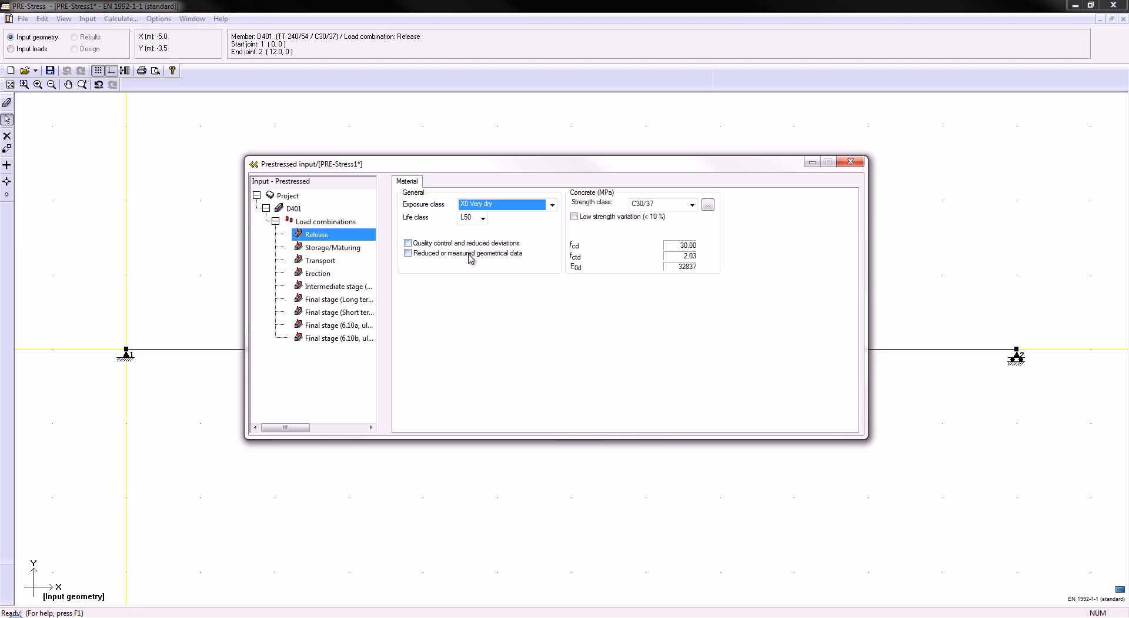
click(330, 248)
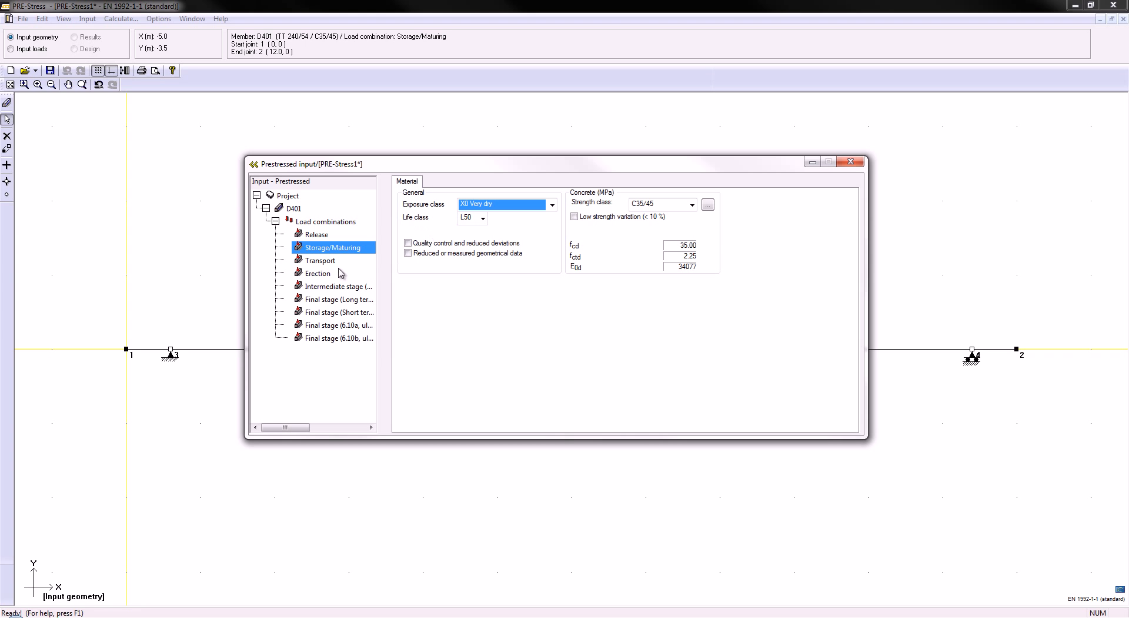
click(323, 262)
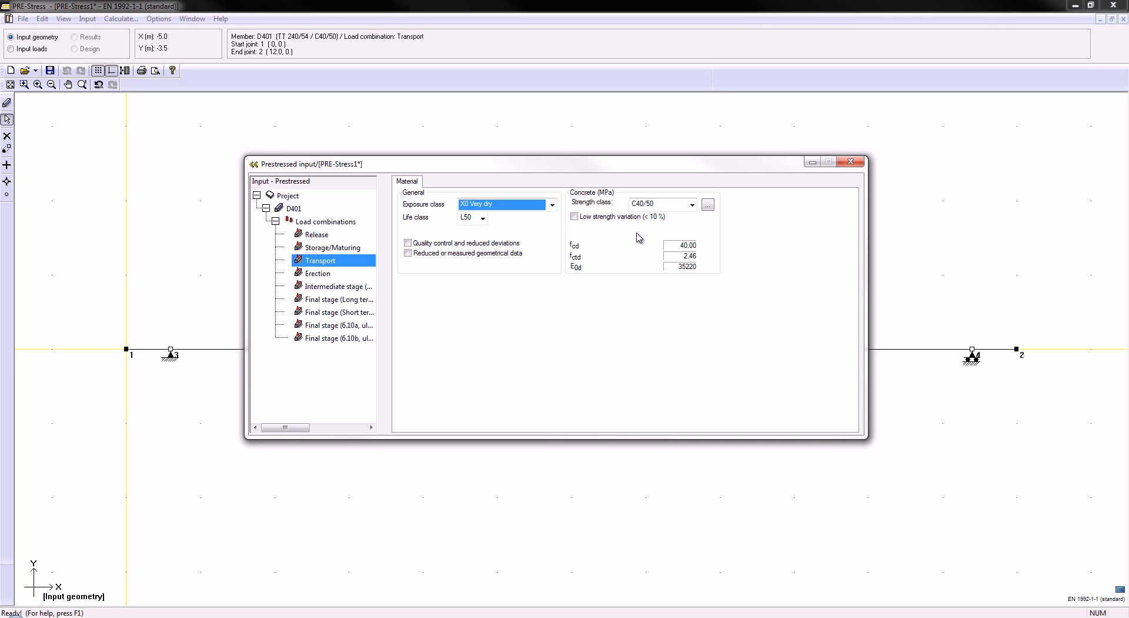
click(314, 274)
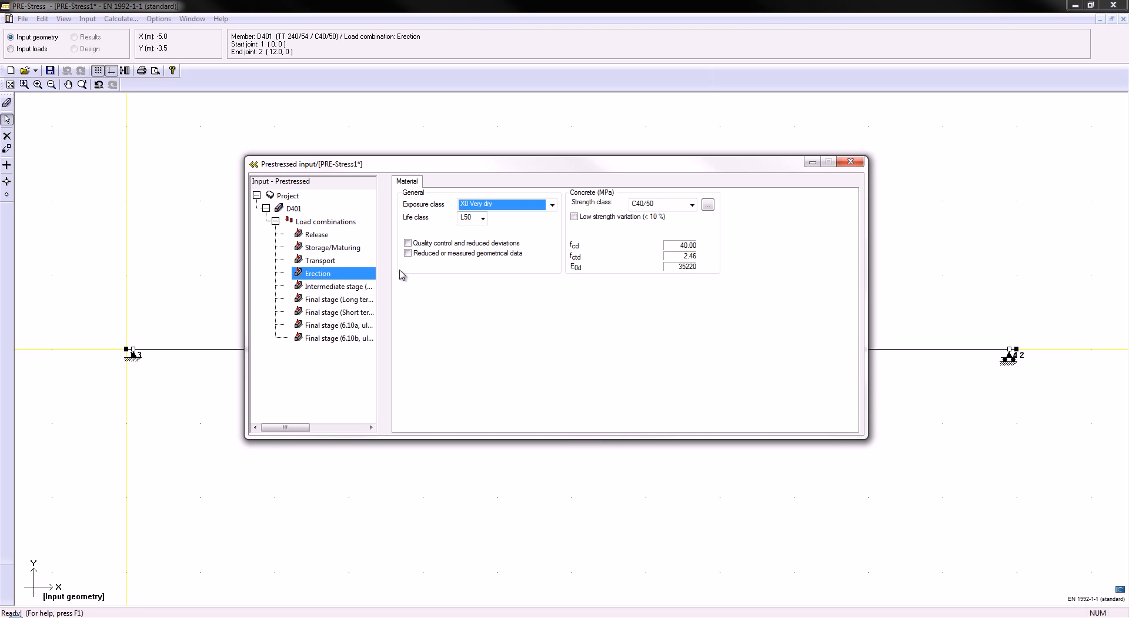
click(318, 288)
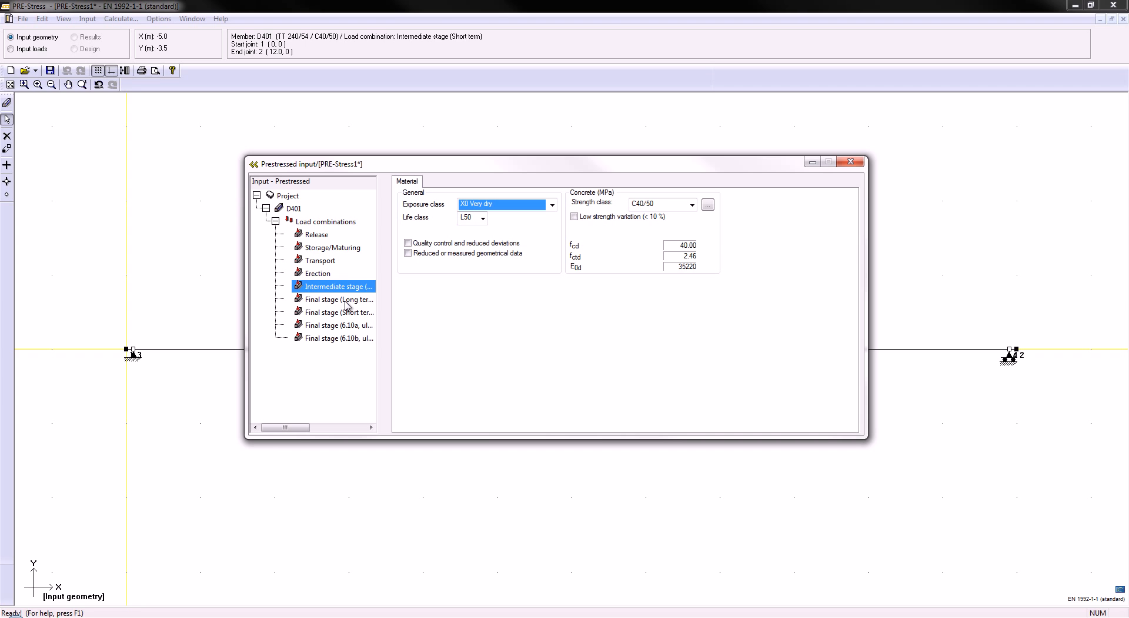
click(346, 304)
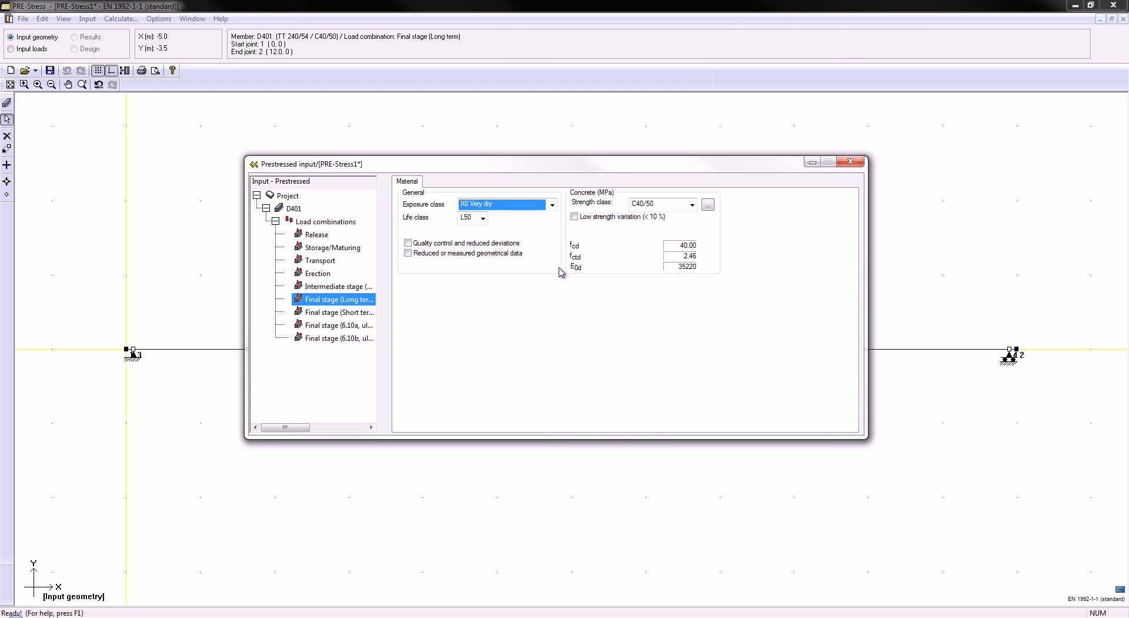
click(331, 317)
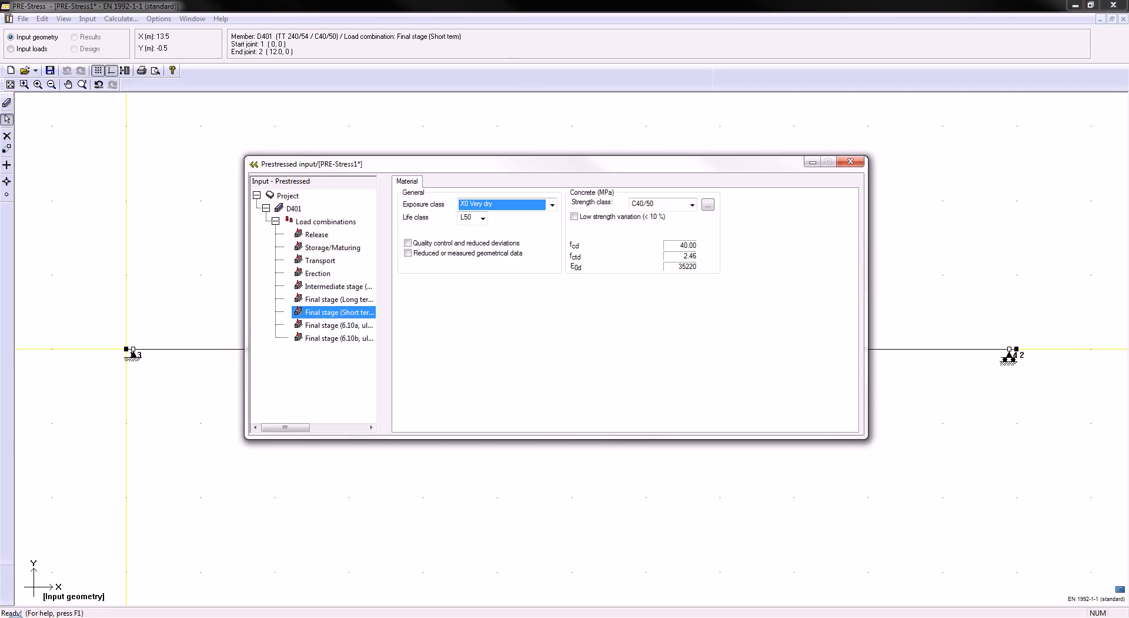
click(349, 326)
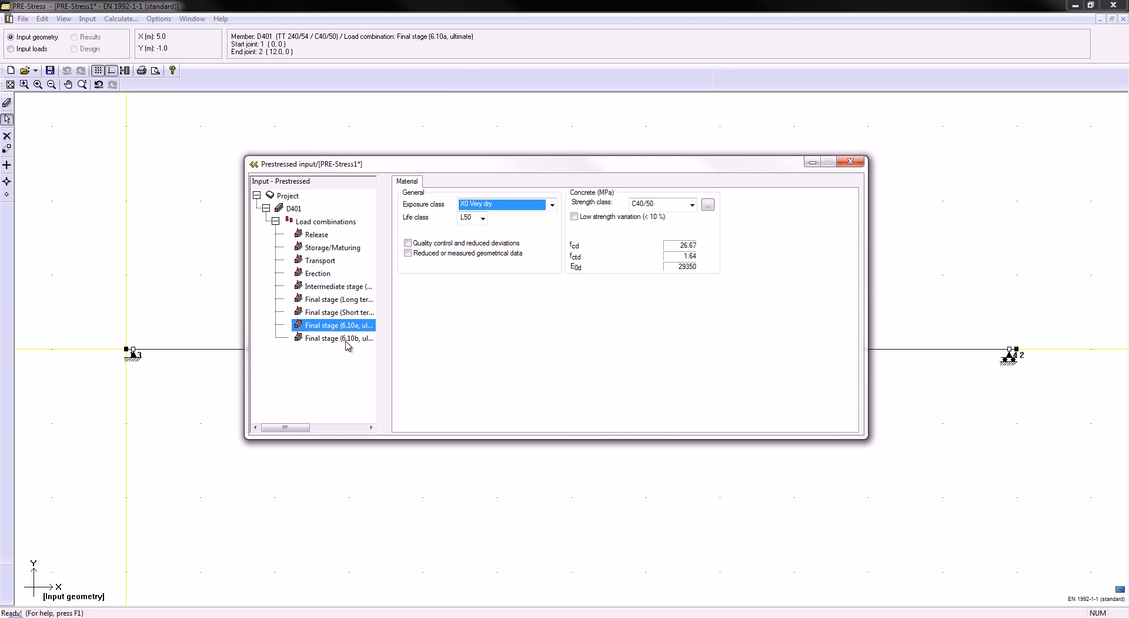
click(348, 341)
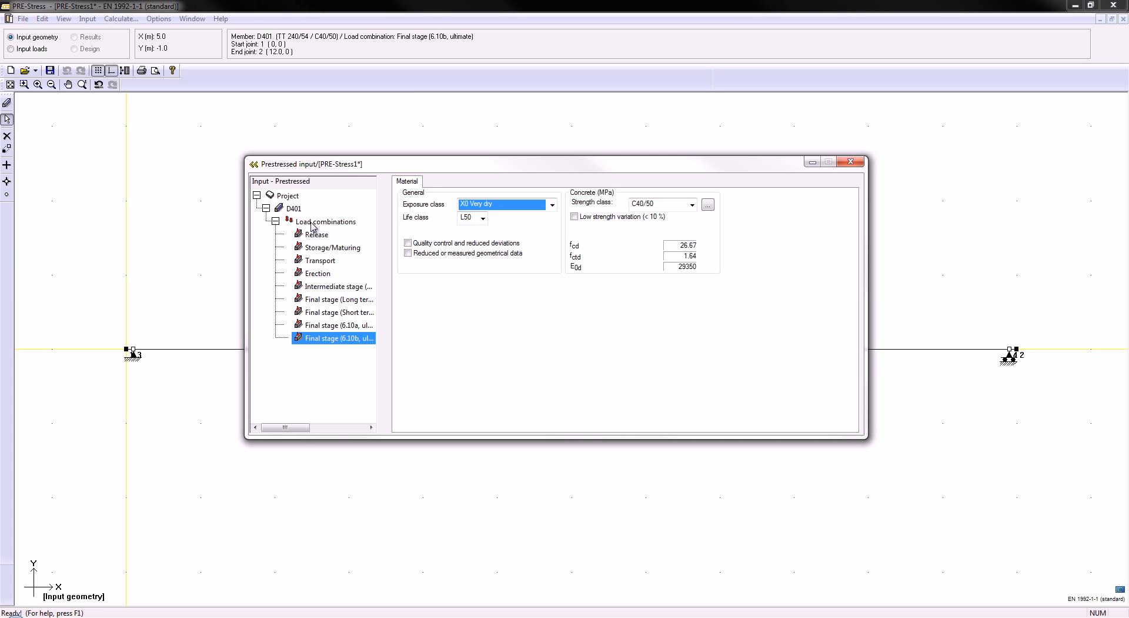
click(297, 212)
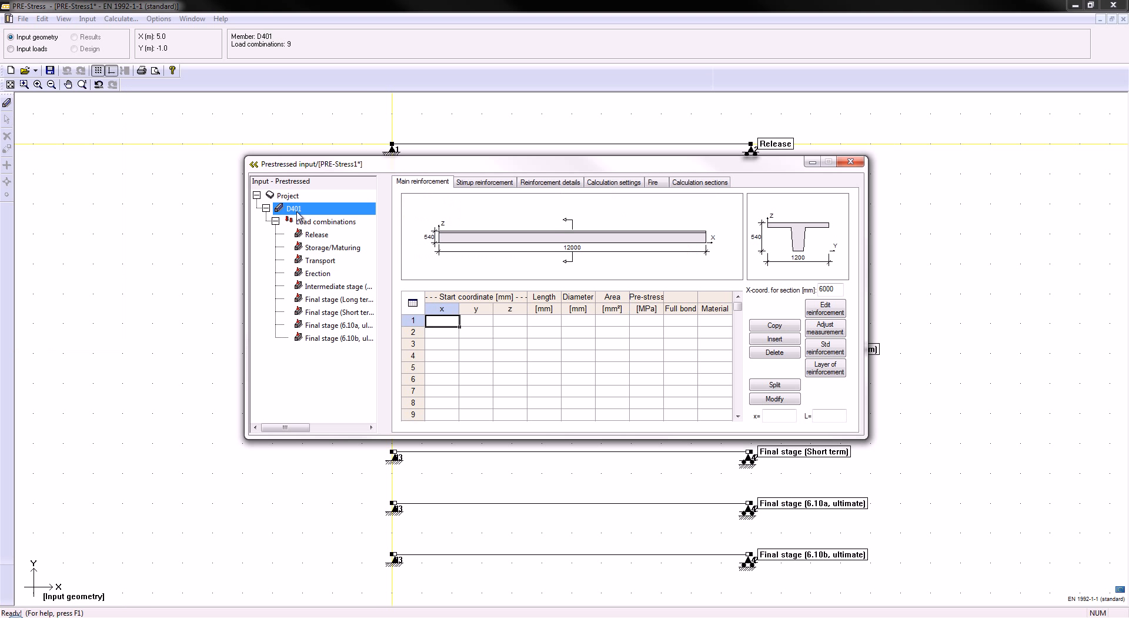
click(563, 187)
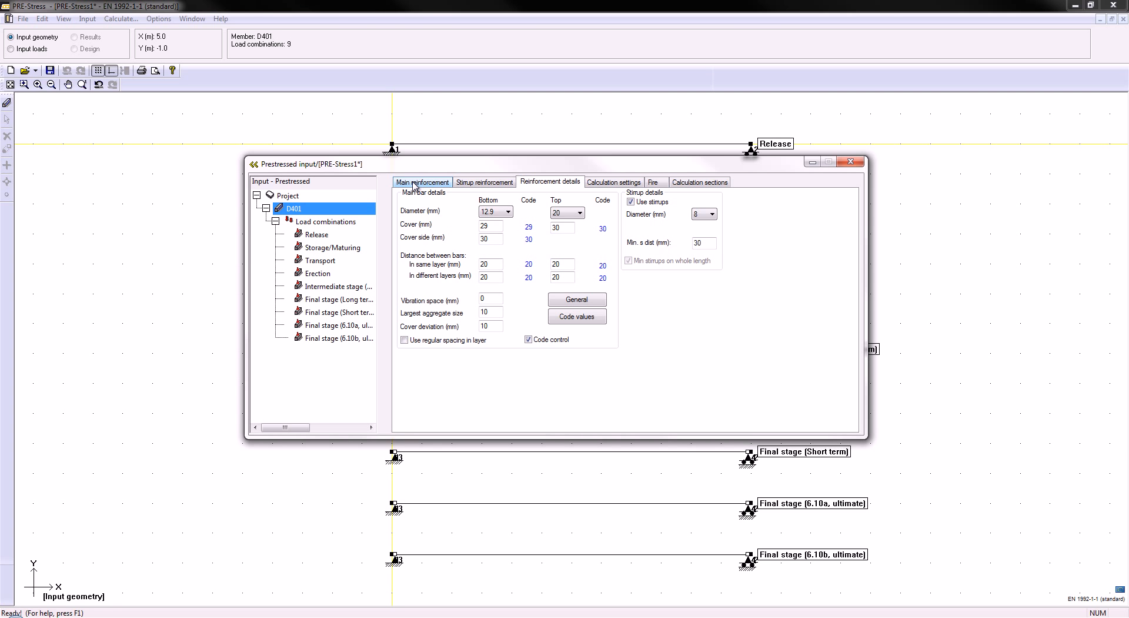
Start defining D401's main reinforcement by layers, with 30 mm top cover and B500 as the top bar material.
click(415, 185)
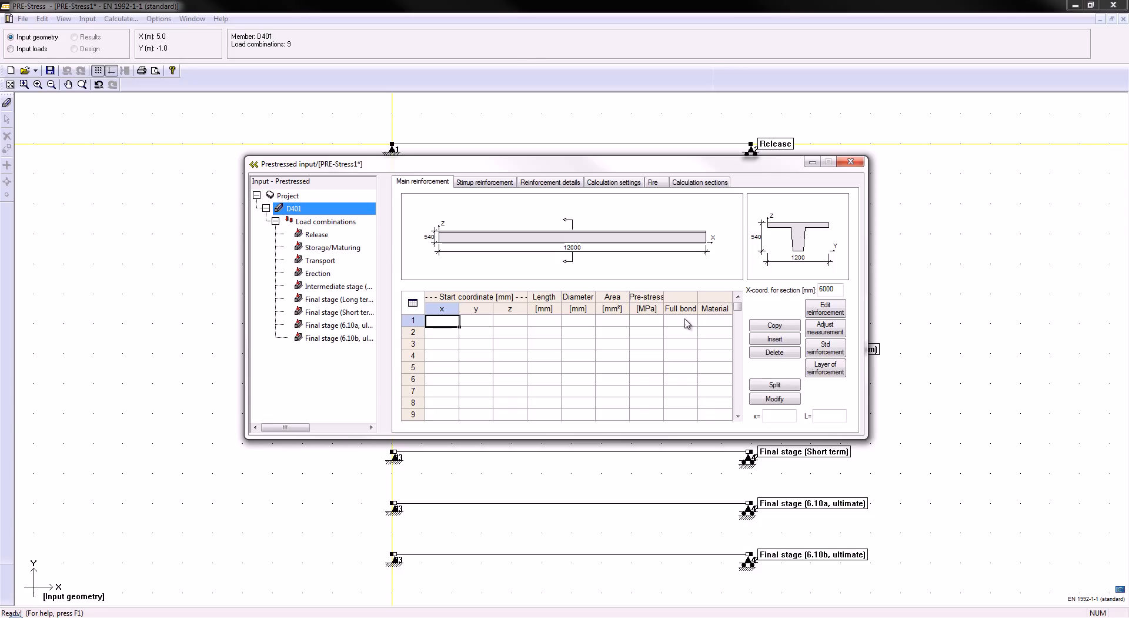
click(843, 375)
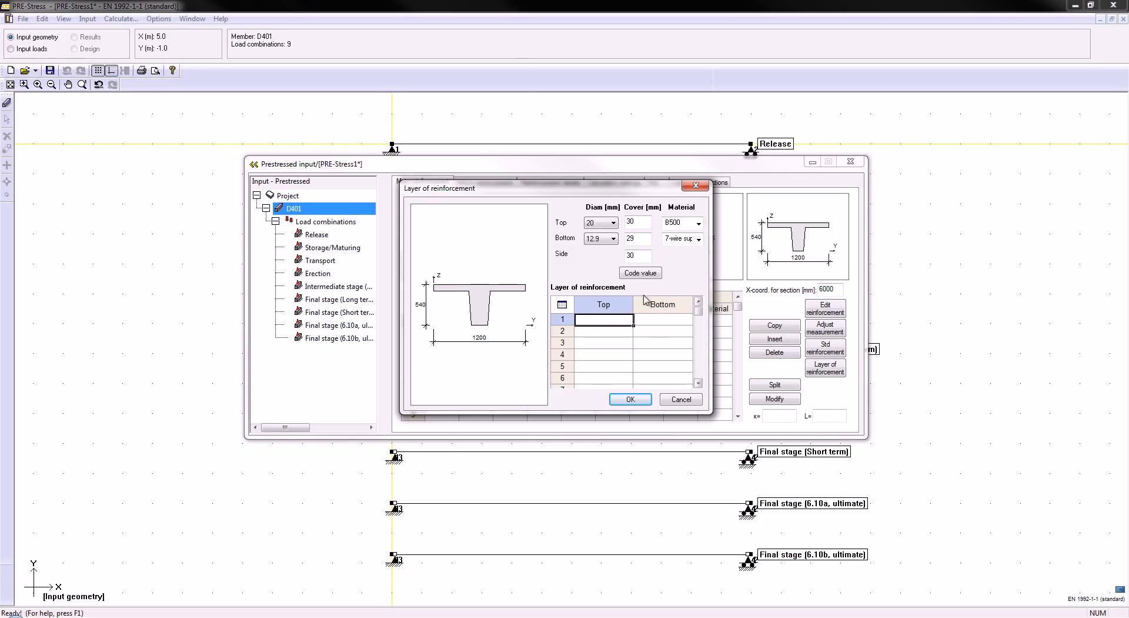
click(632, 222)
text(30)
click(700, 225)
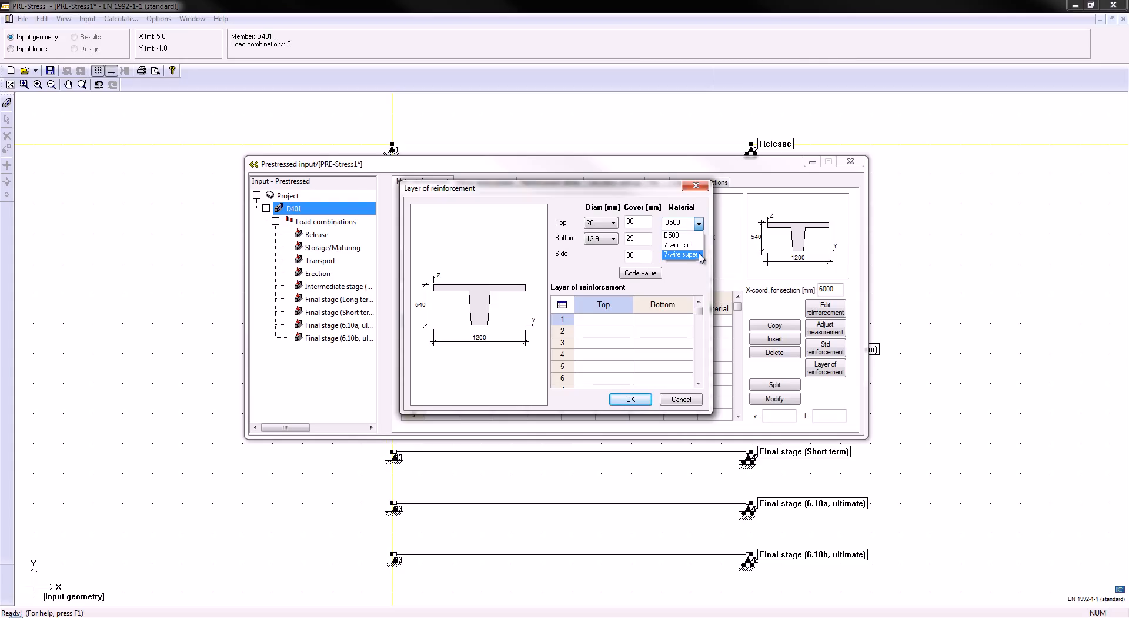
click(698, 223)
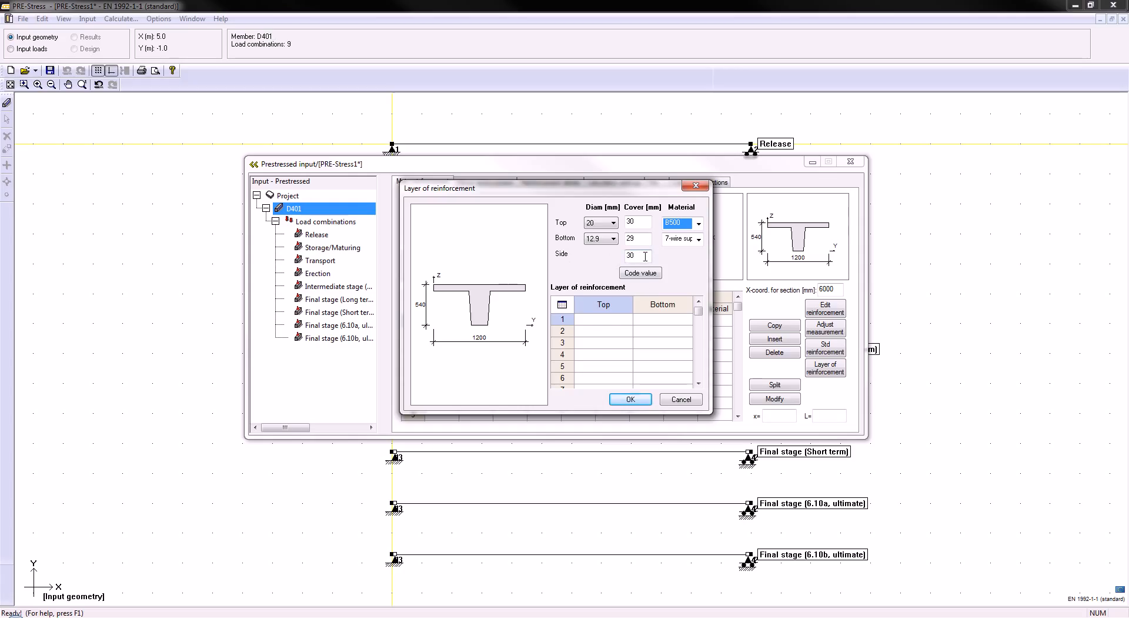
Enter 2 top bars and 4 bottom strands in layer 1, and 4 bottom strands in layer 2.
click(603, 322)
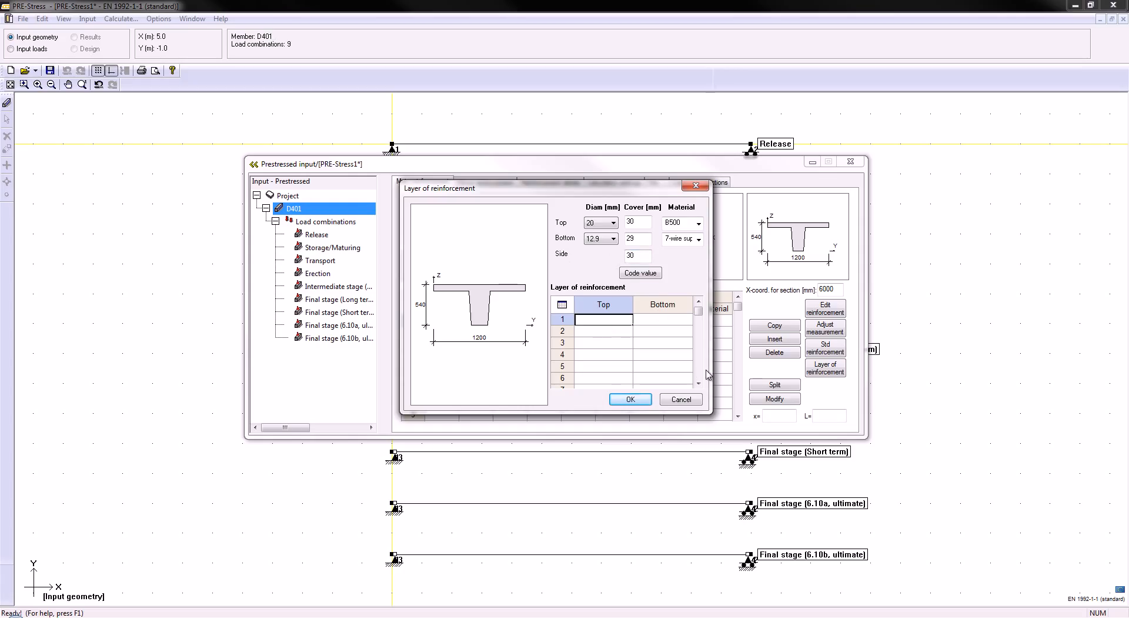
text(2)
click(671, 320)
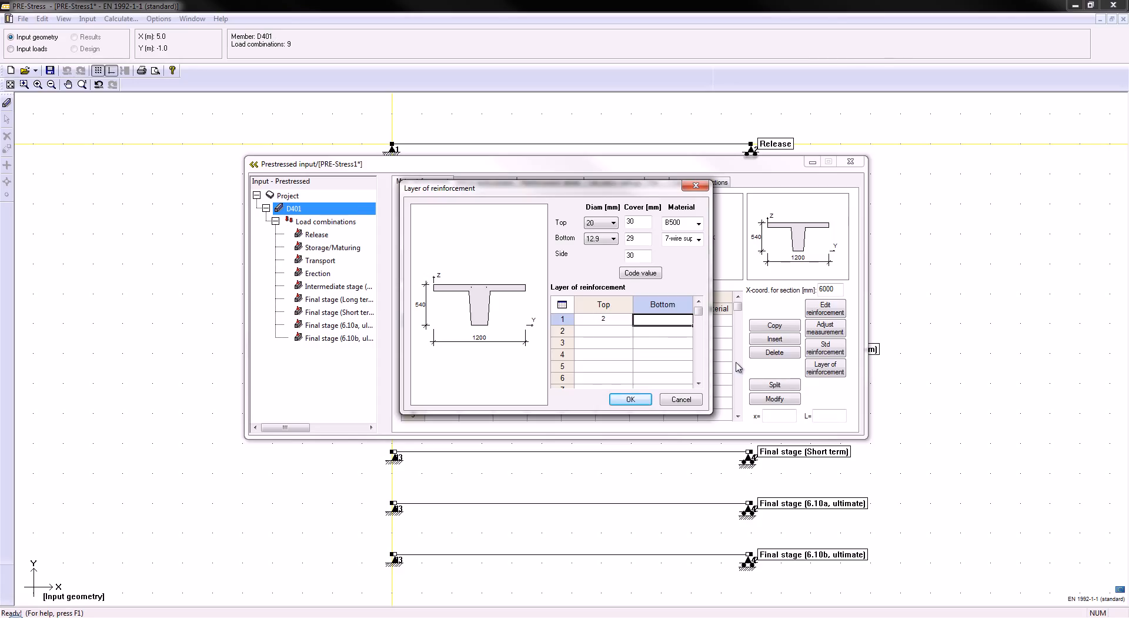
text(4)
key(Return)
click(658, 334)
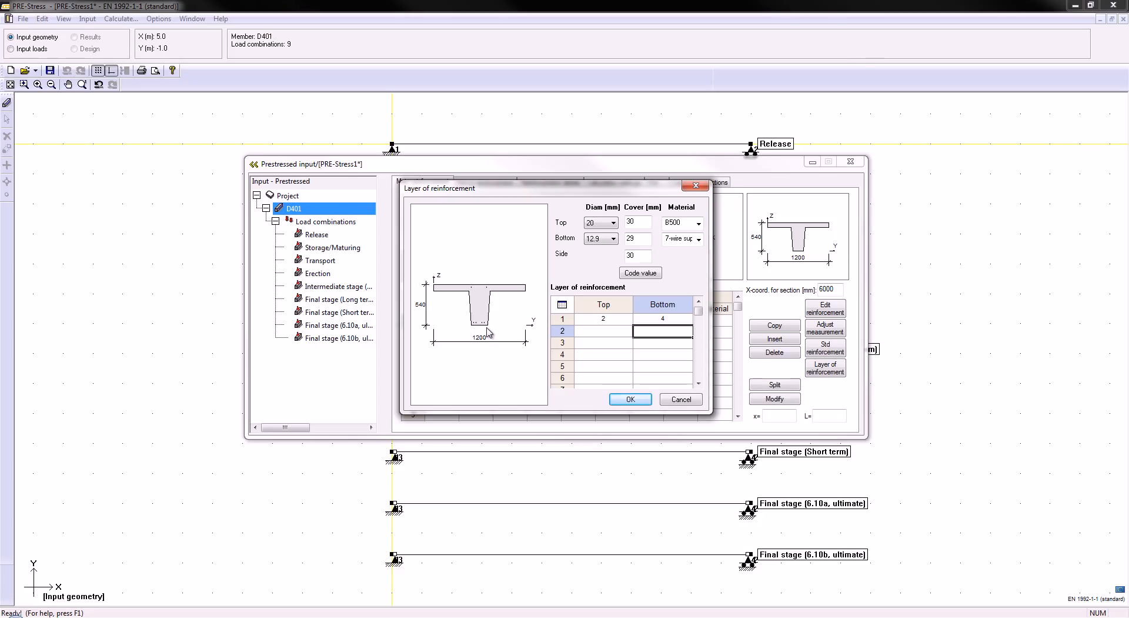
text(4)
click(648, 344)
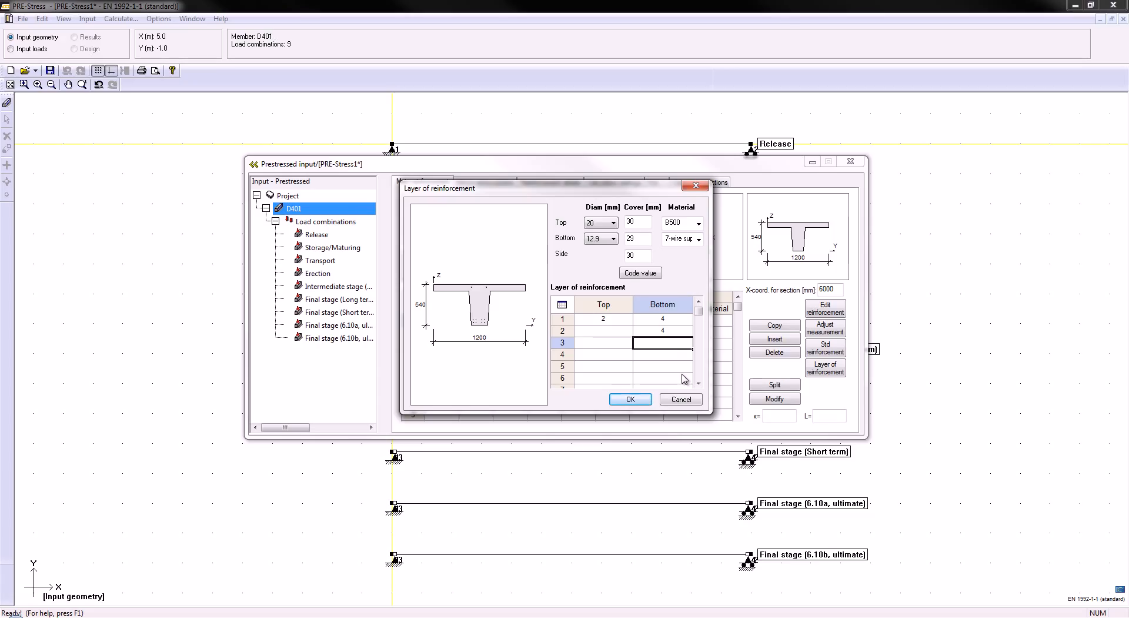
Clear the strands in the second bottom layer by setting it to 0, and re-enter 4 there.
click(674, 333)
text(0)
key(Return)
click(674, 331)
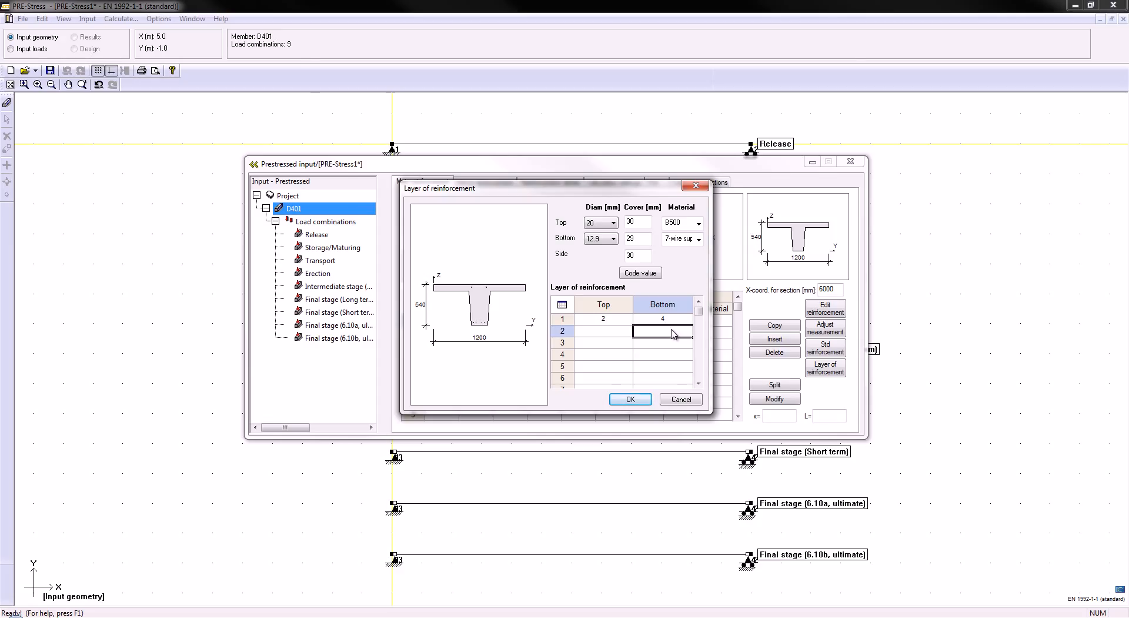
text(4)
key(Return)
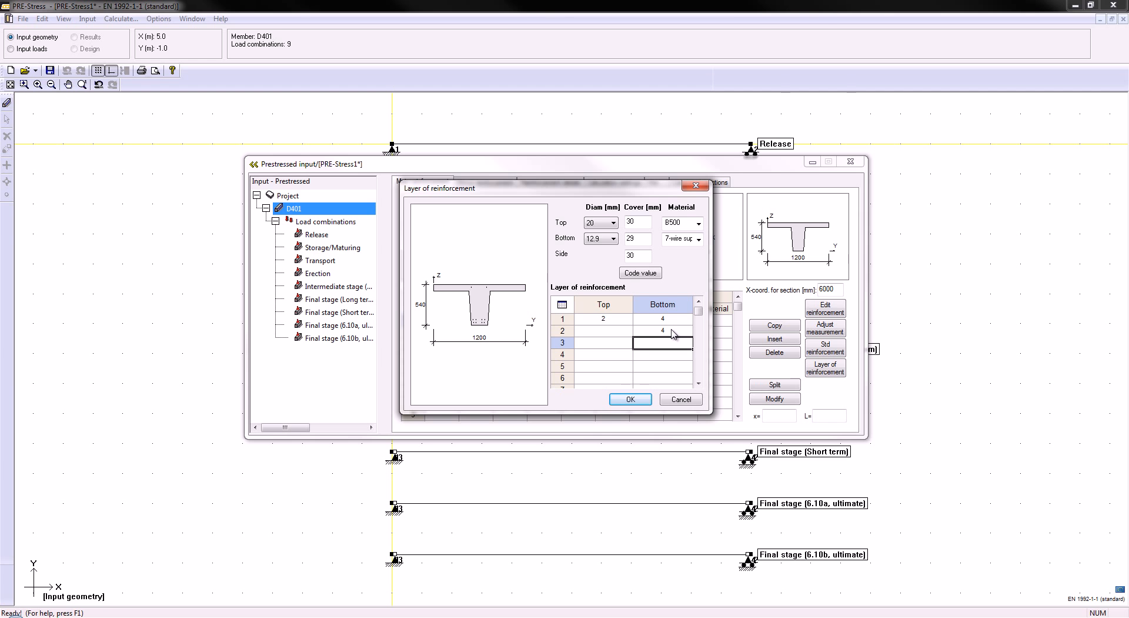
Generate the main reinforcement from the entered layers and review the resulting bar list.
click(633, 400)
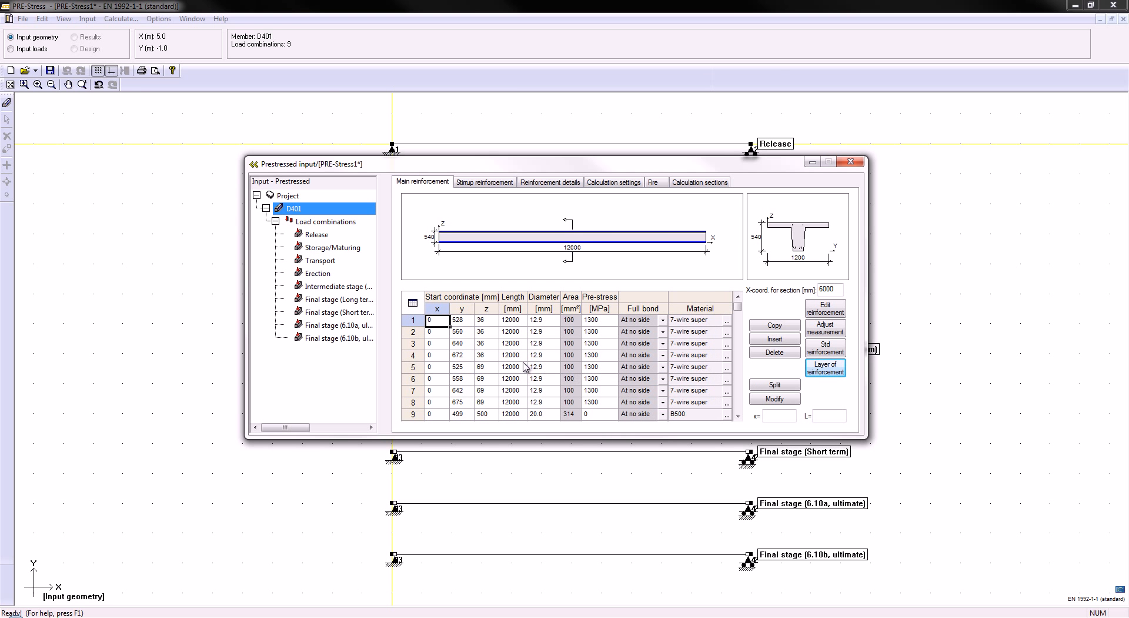
scroll(483, 351, down, 1)
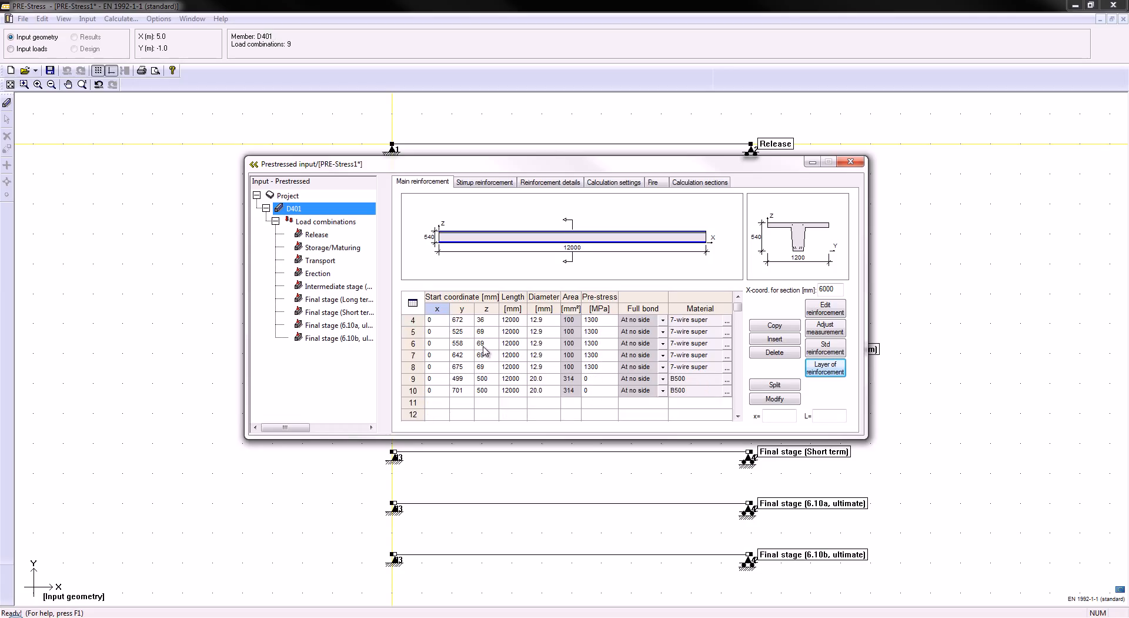
scroll(484, 351, up, 1)
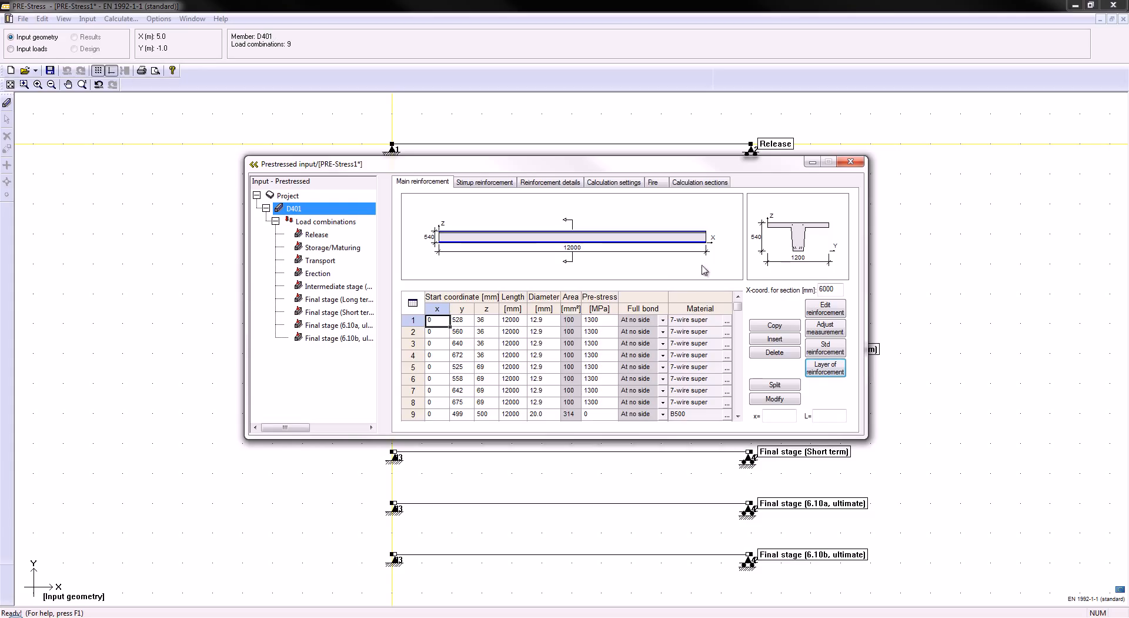
Try a y start coordinate outside the web for the second strand, and restore it to 560 mm.
click(463, 334)
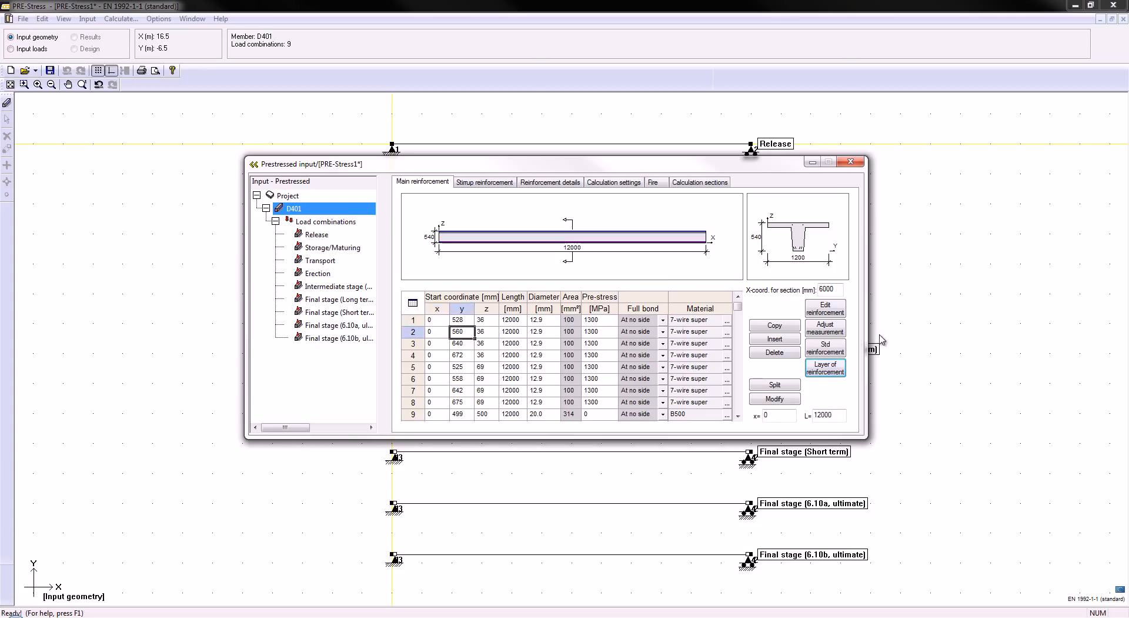
text(2)
key(Tab)
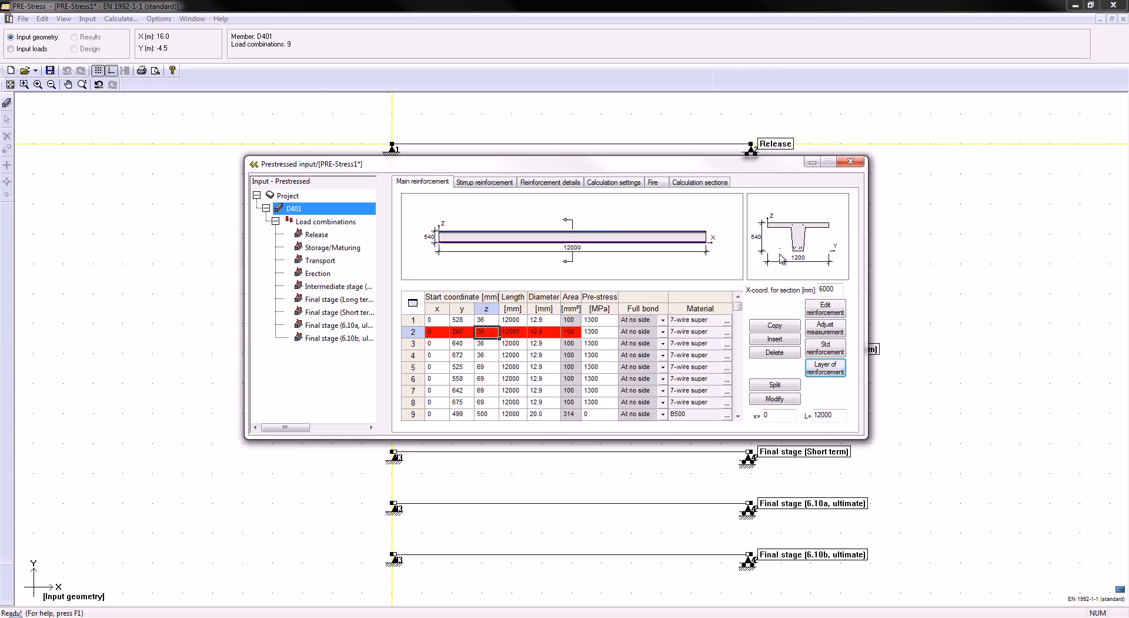
click(465, 333)
text(5)
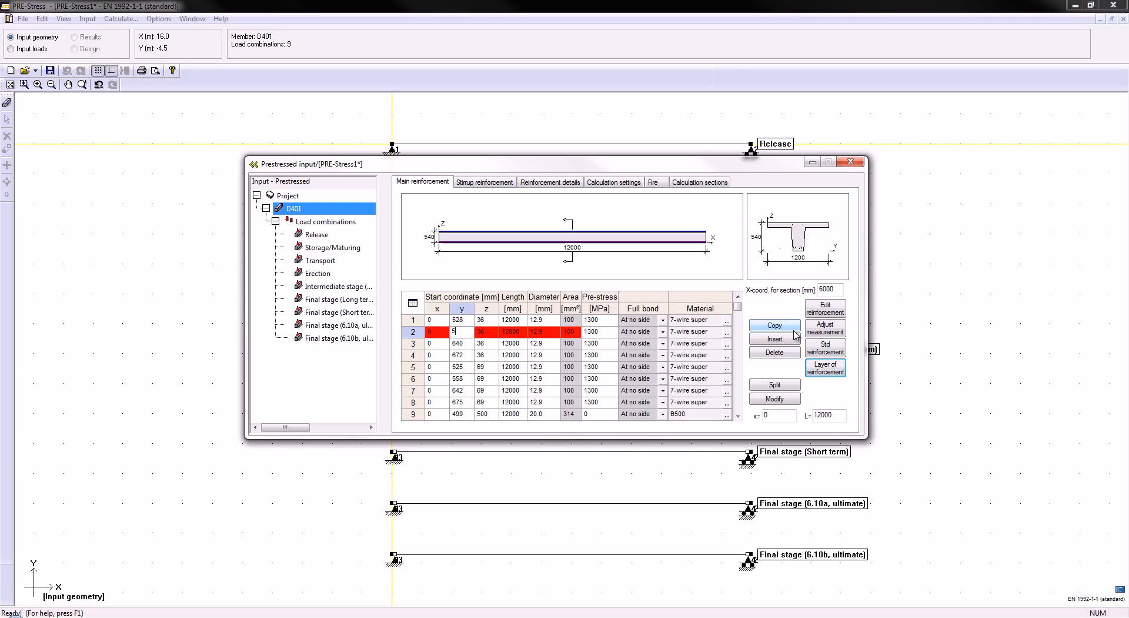
key(Tab)
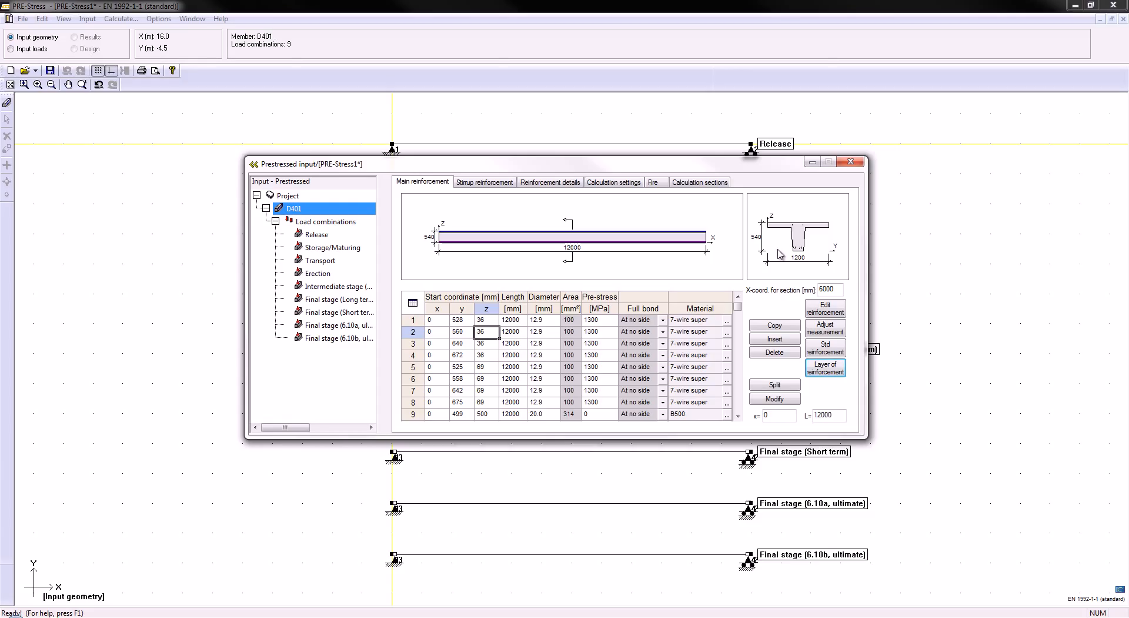
Try a length of 15000 mm for the second strand, and restore it to 12000 mm.
key(Tab)
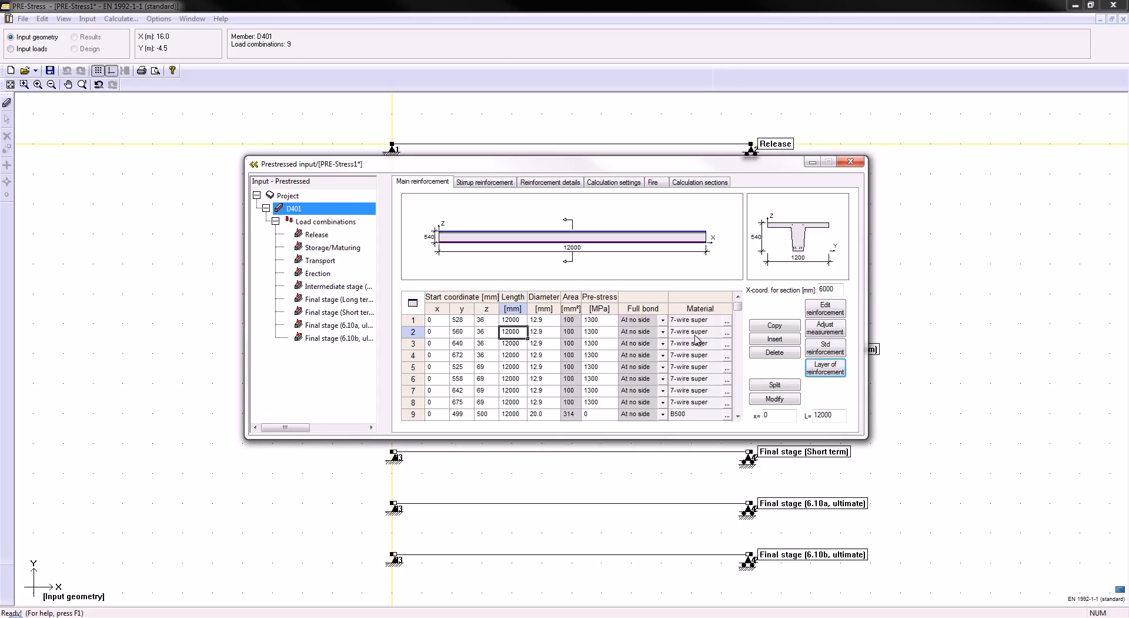
text(15000)
key(Tab)
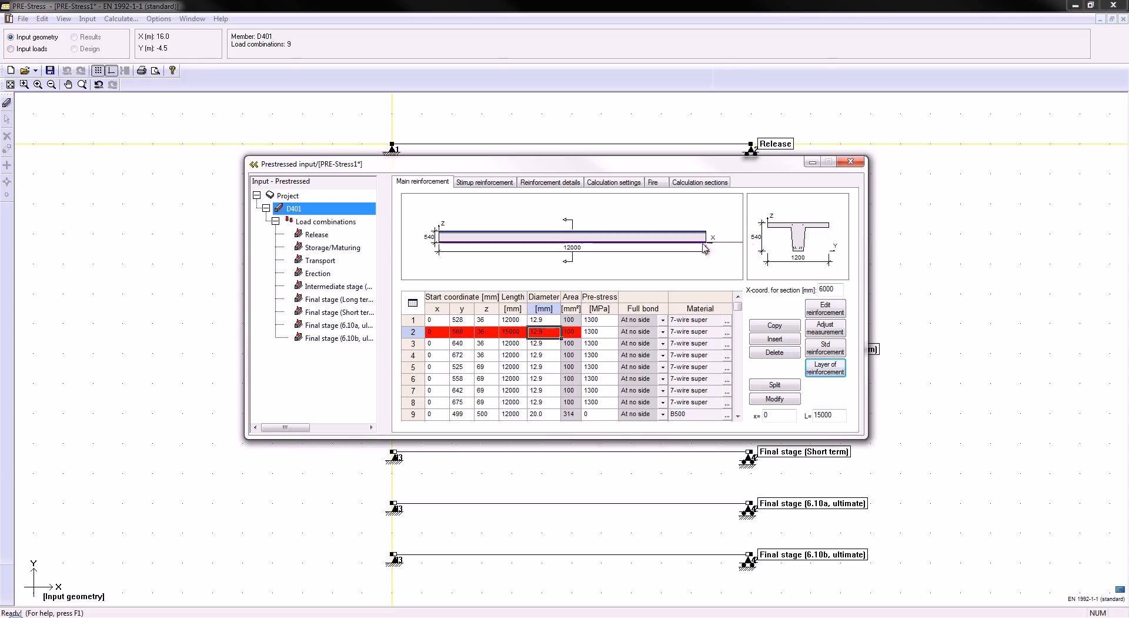
click(515, 332)
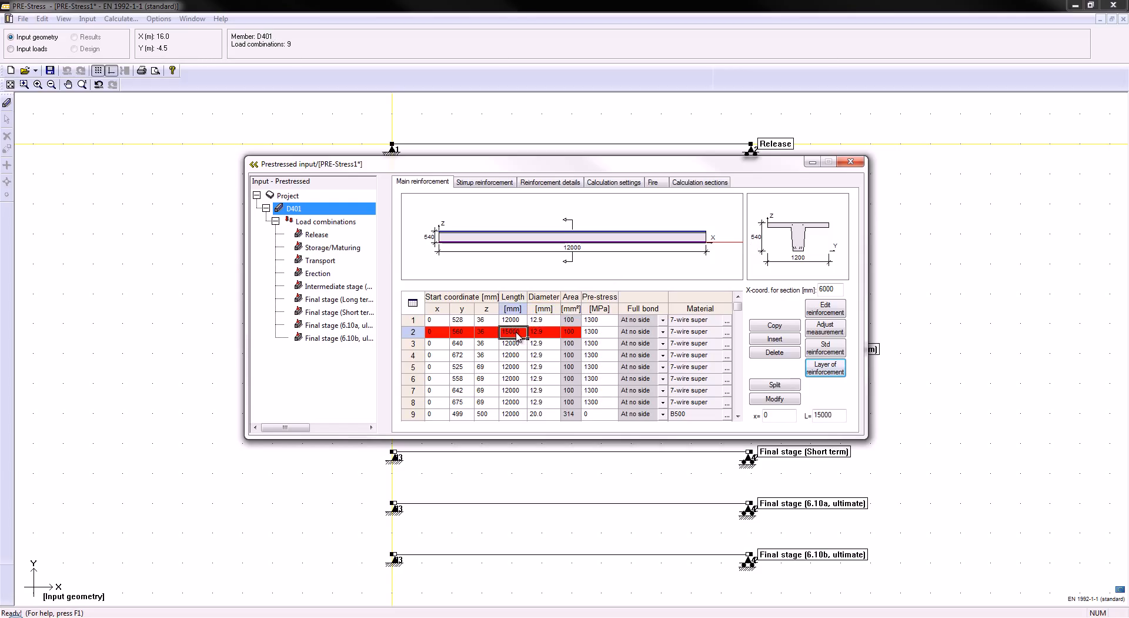
text(1)
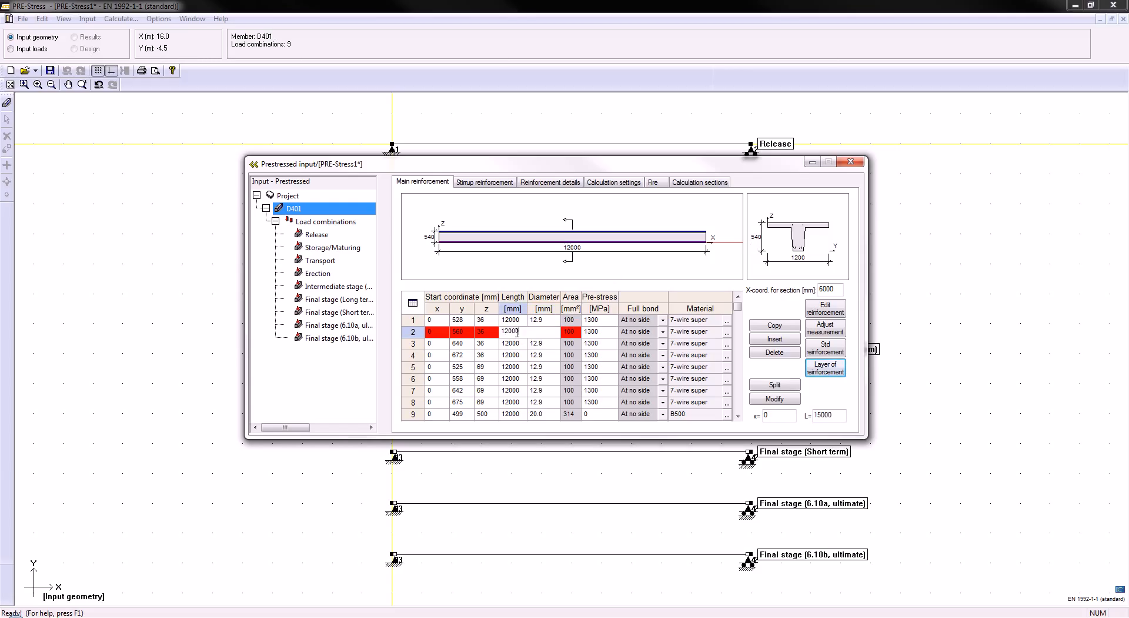
key(Tab)
scroll(485, 356, down, 1)
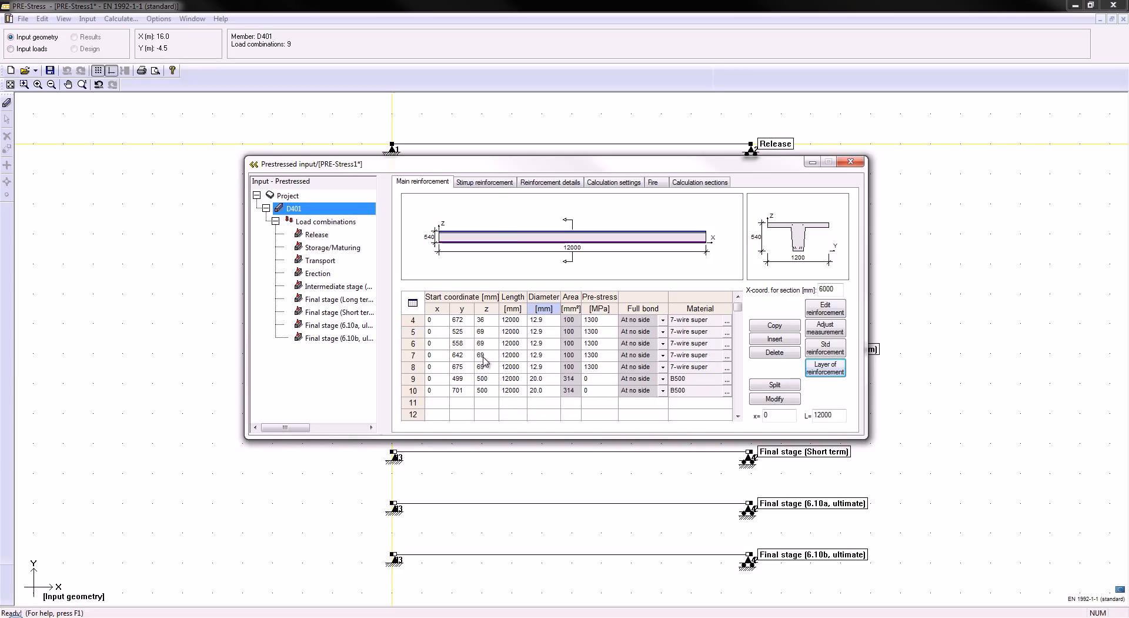
Add a stirrup group starting at x = 0 with the default spacing, length and diameter.
click(494, 183)
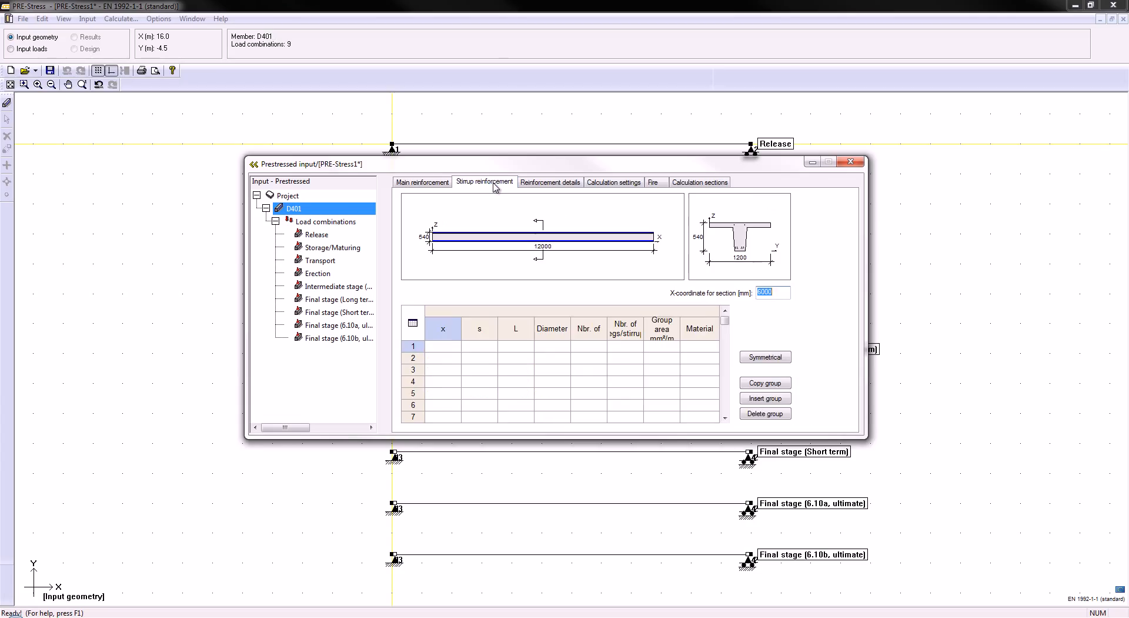
click(446, 351)
text(0)
key(Tab)
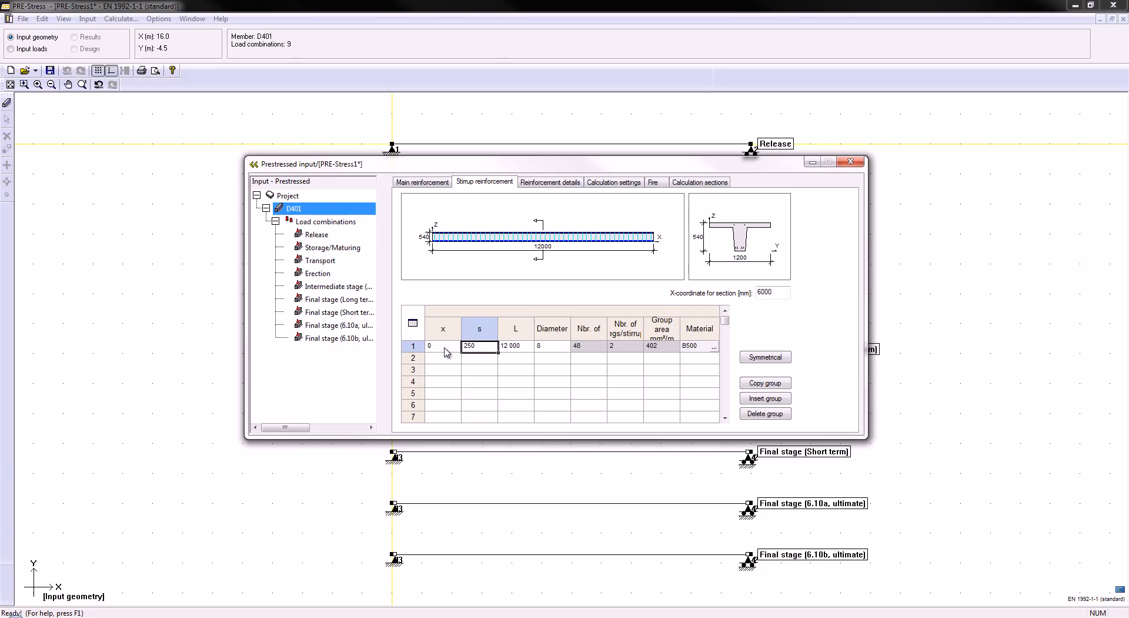
Try starting the stirrup group at x = 40 mm, and restore its start to 0 and length to 12000 mm.
click(433, 348)
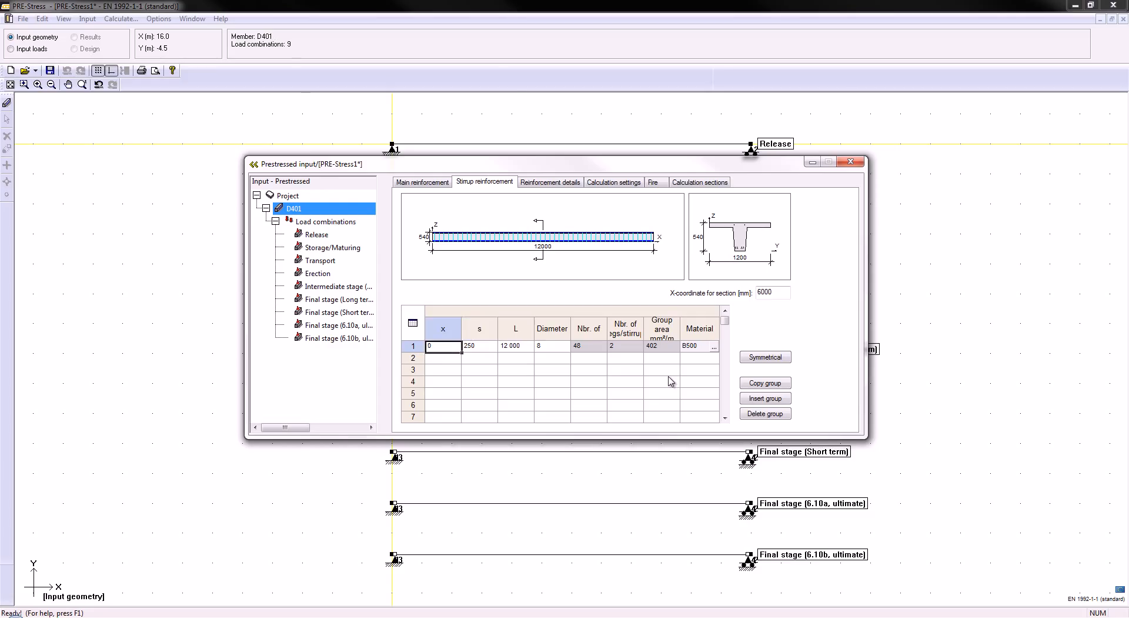
text(40)
key(Tab)
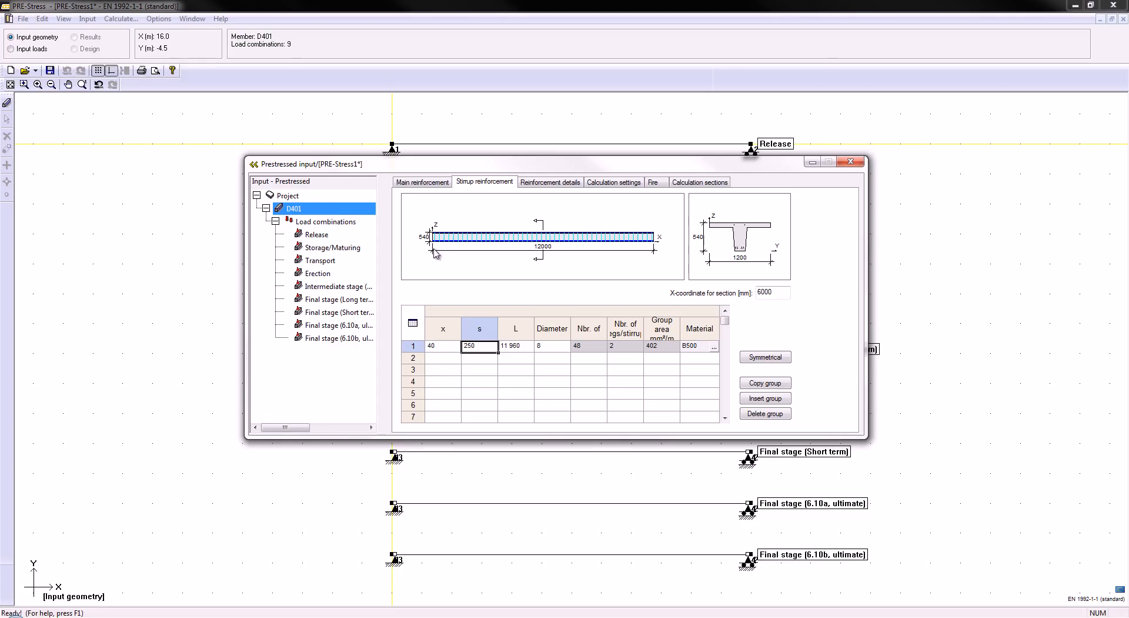
click(438, 348)
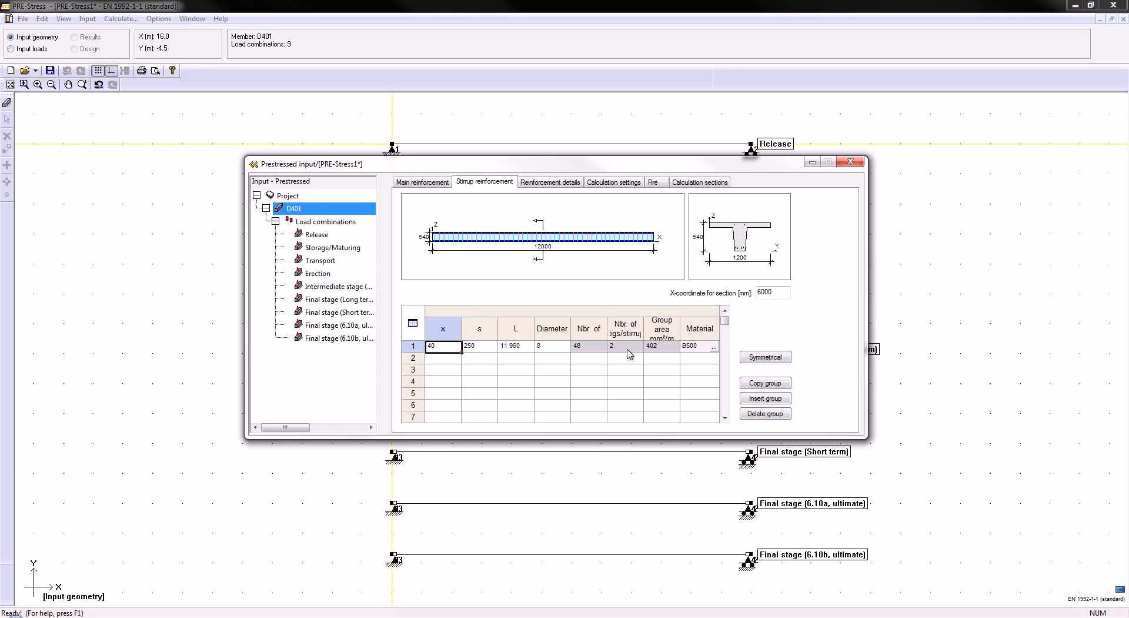
text(0)
key(Tab)
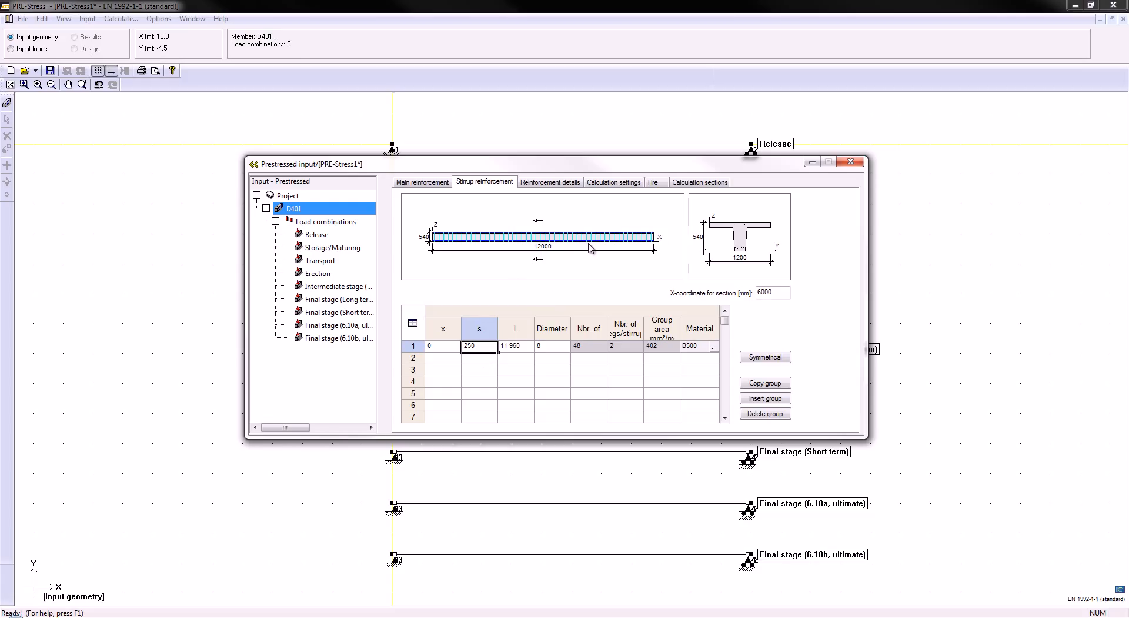
click(525, 345)
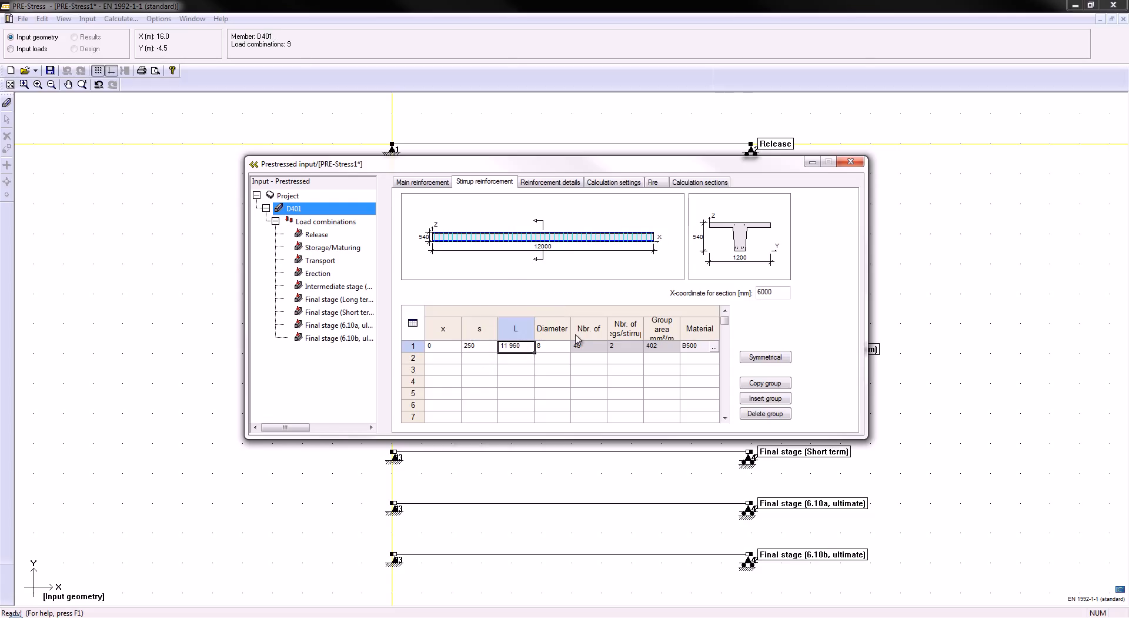
text(12)
key(Tab)
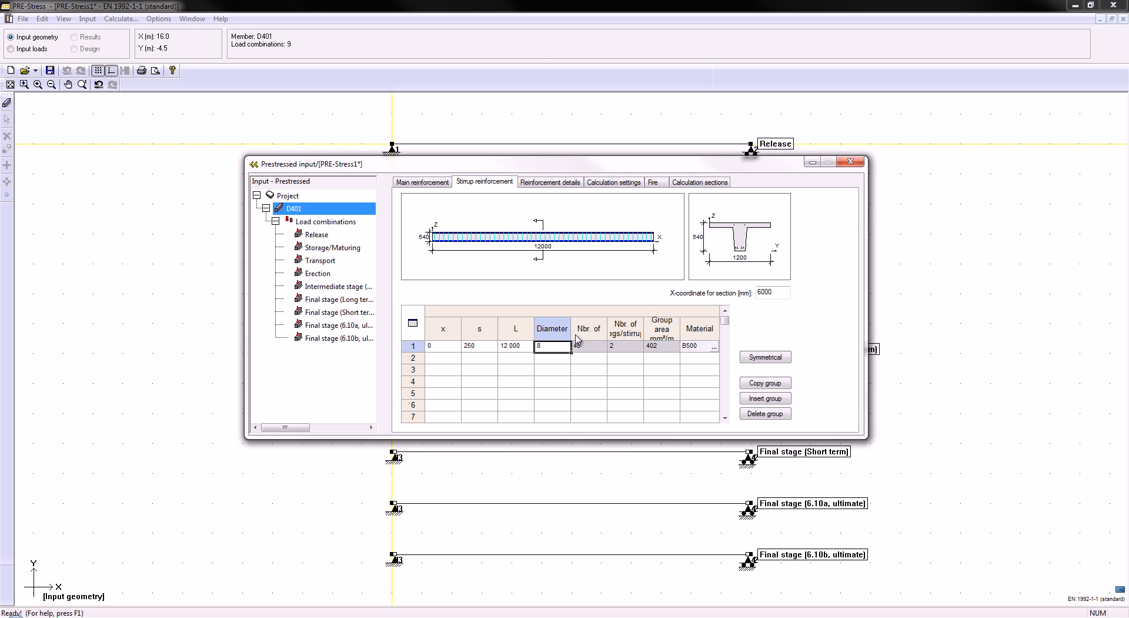
Shorten the first stirrup group to a length of 1000 mm.
click(519, 349)
text(1 0)
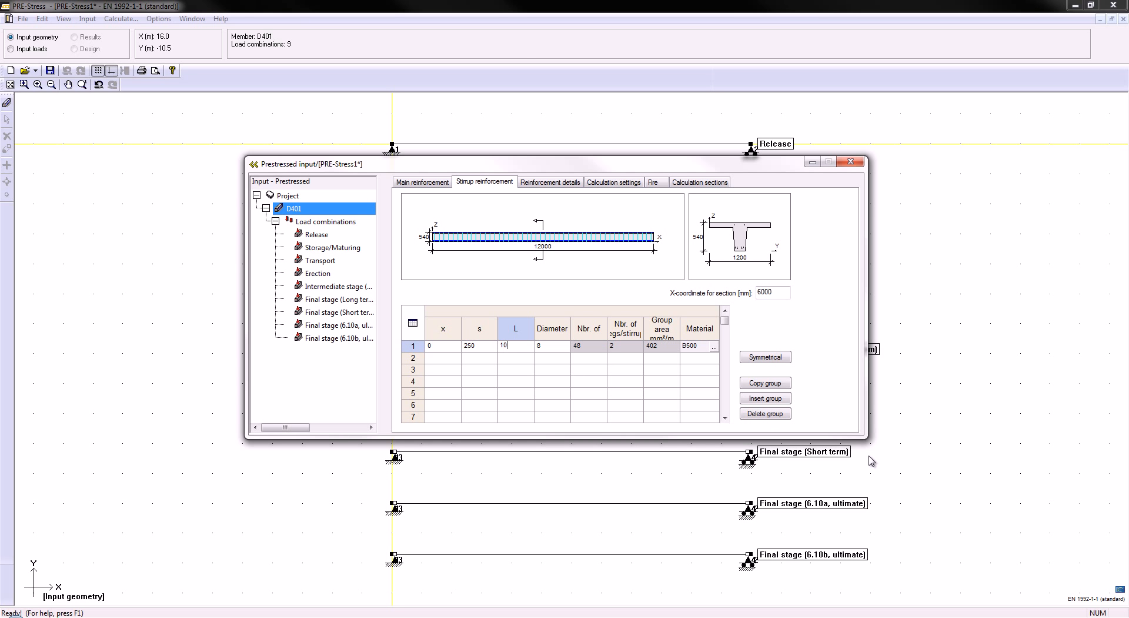
text(00)
key(Tab)
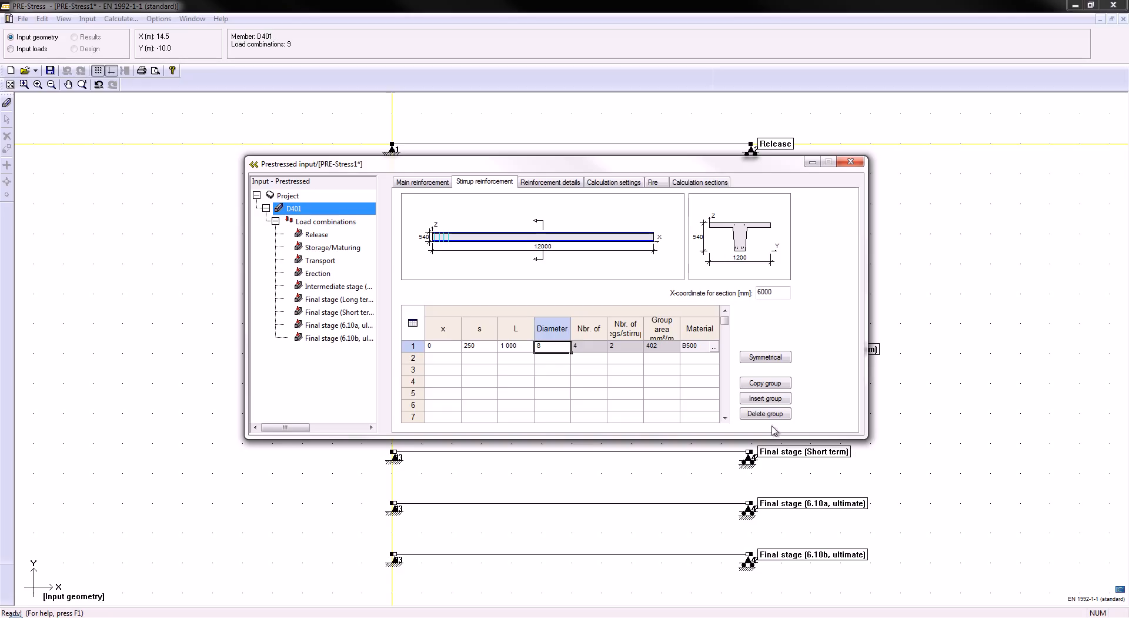
Add a second stirrup group starting at x = 1000 mm with the default spacing and length.
click(489, 347)
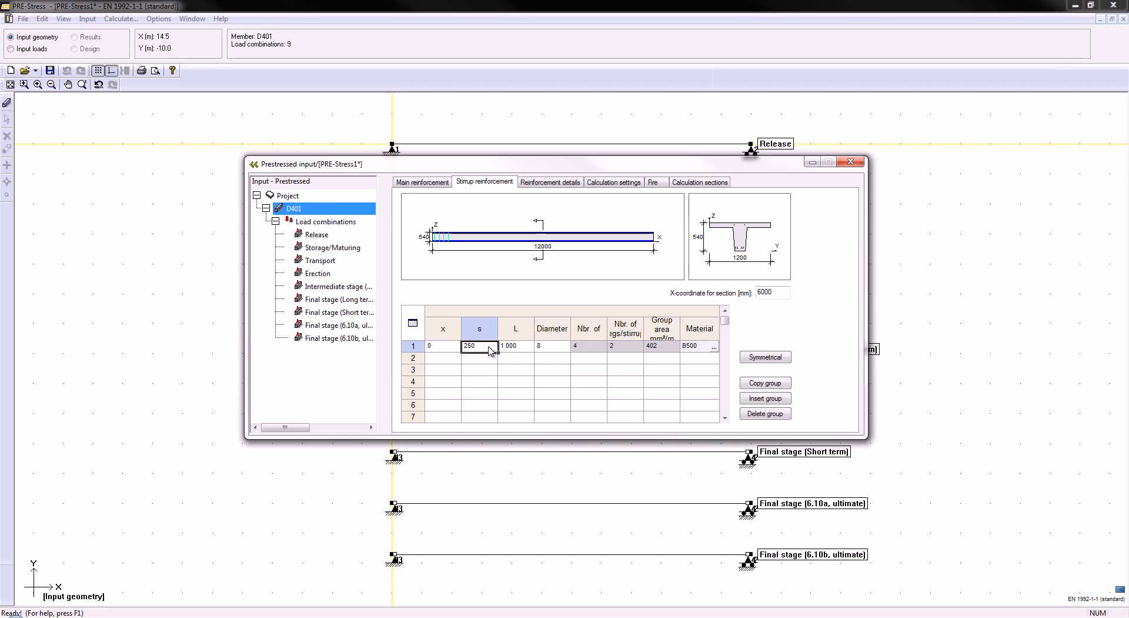
click(452, 360)
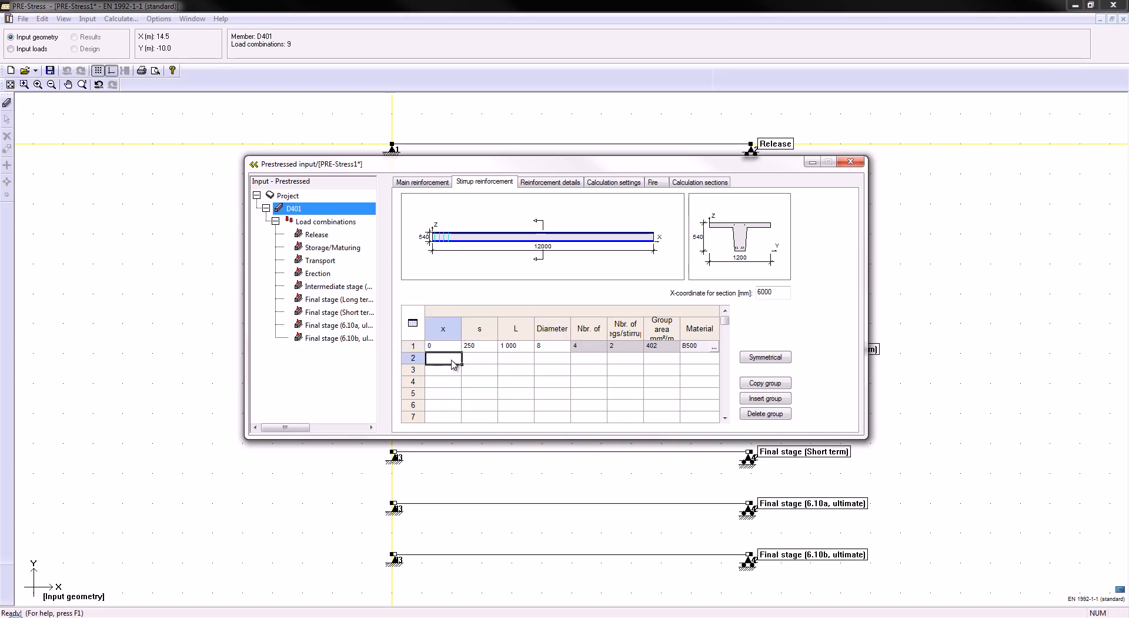
text(1 000)
key(Tab)
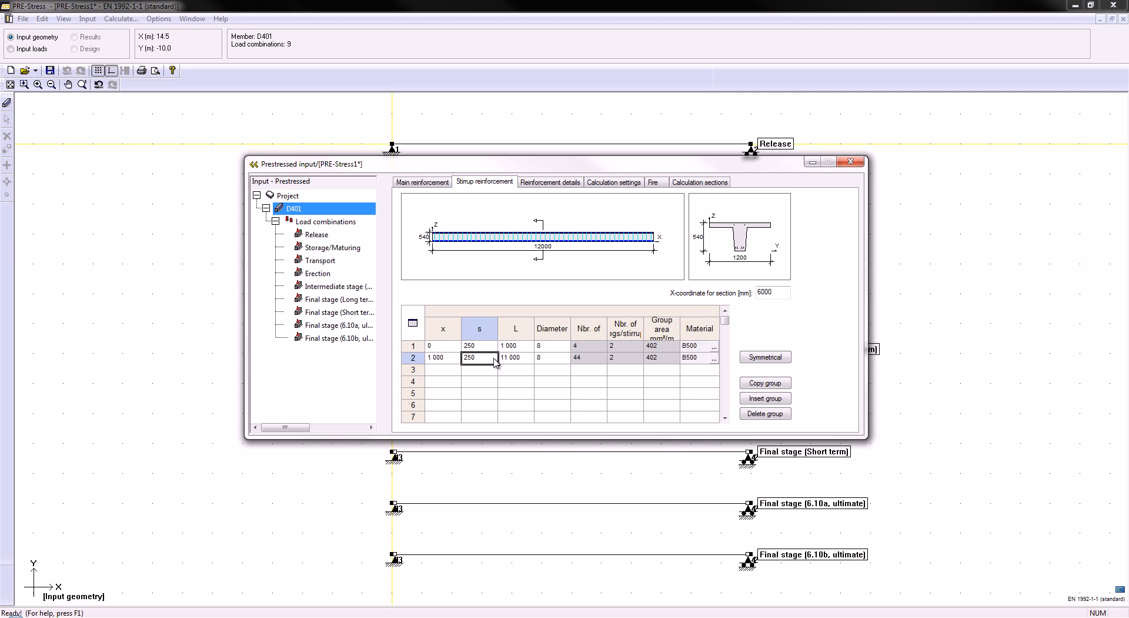
Give the second stirrup group a spacing of 300 mm, a length of 10000 mm and a diameter of 6 mm.
text(300)
key(Tab)
text(1)
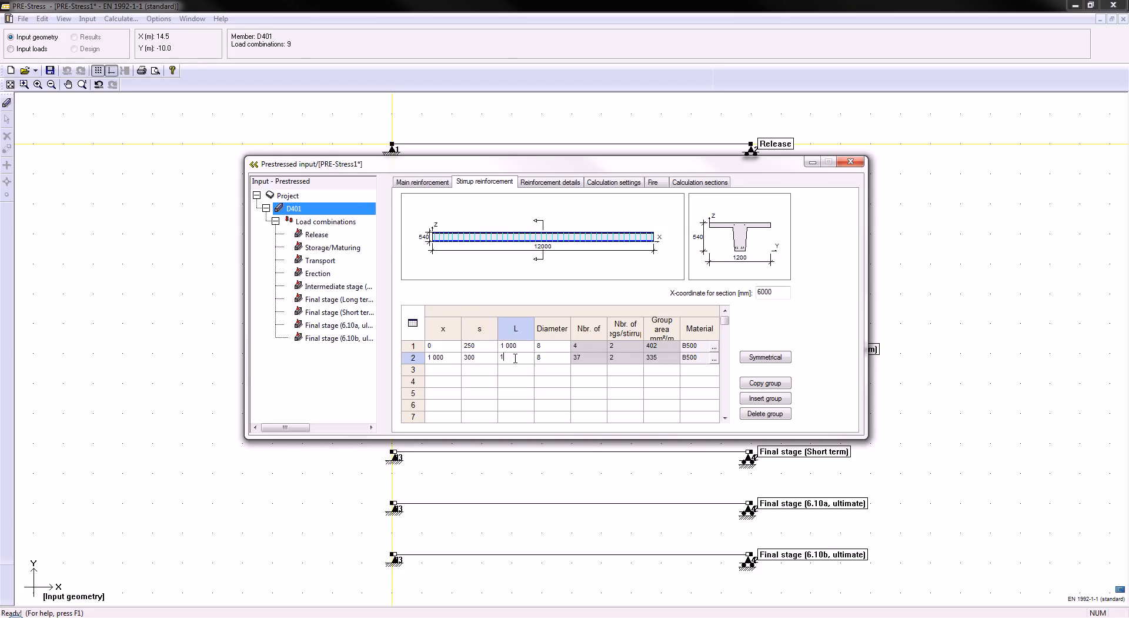
key(Tab)
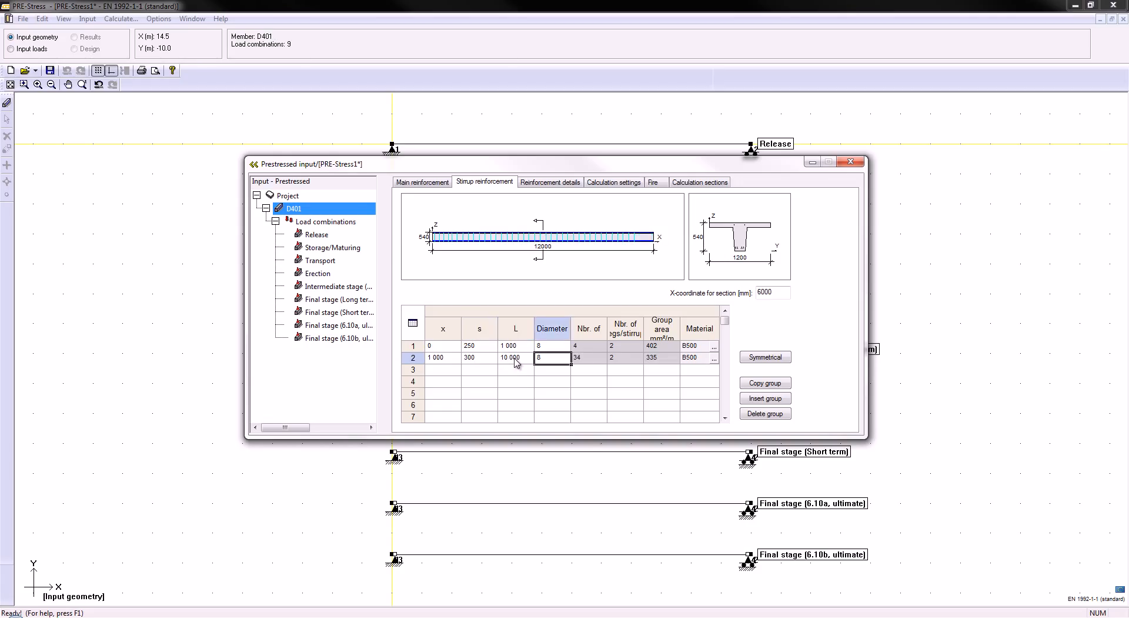
text(6)
key(Tab)
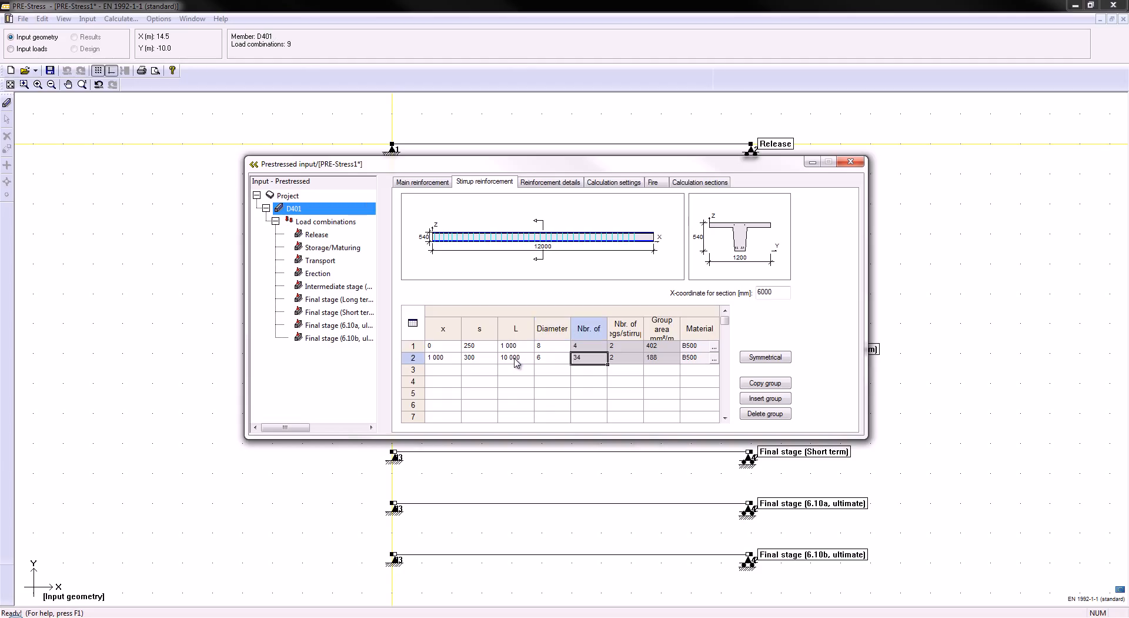
Add a third stirrup group starting at x = 11000 mm with the default spacing, length and diameter.
click(453, 373)
text(11000)
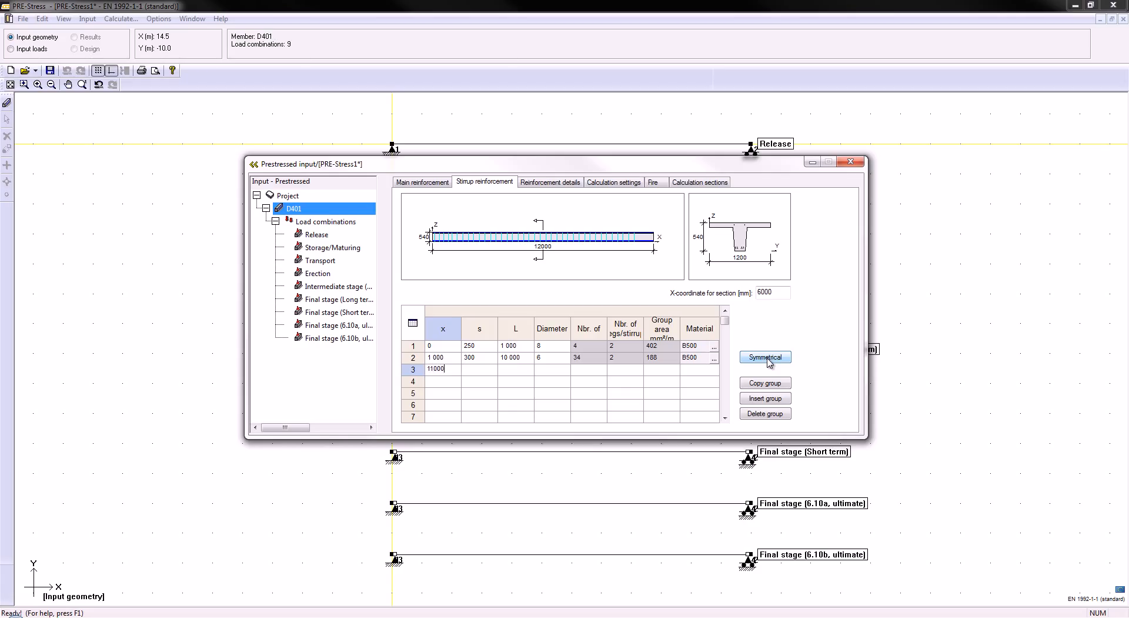
key(Tab)
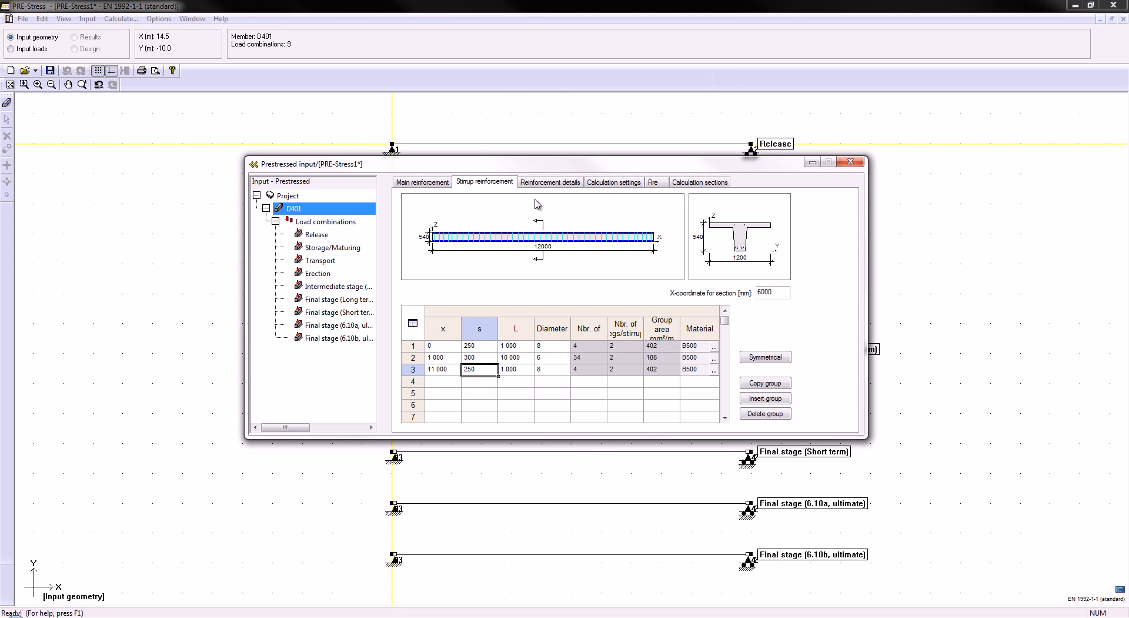
Review the reinforcement details, calculation settings, fire settings and calculation sections of member D401.
click(557, 183)
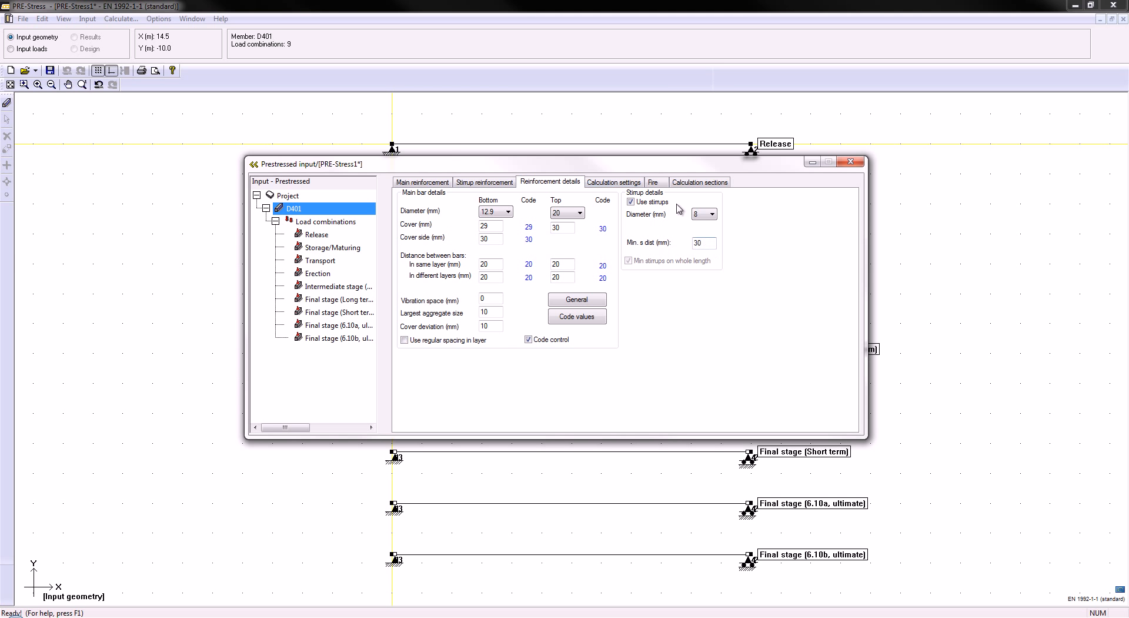
click(620, 184)
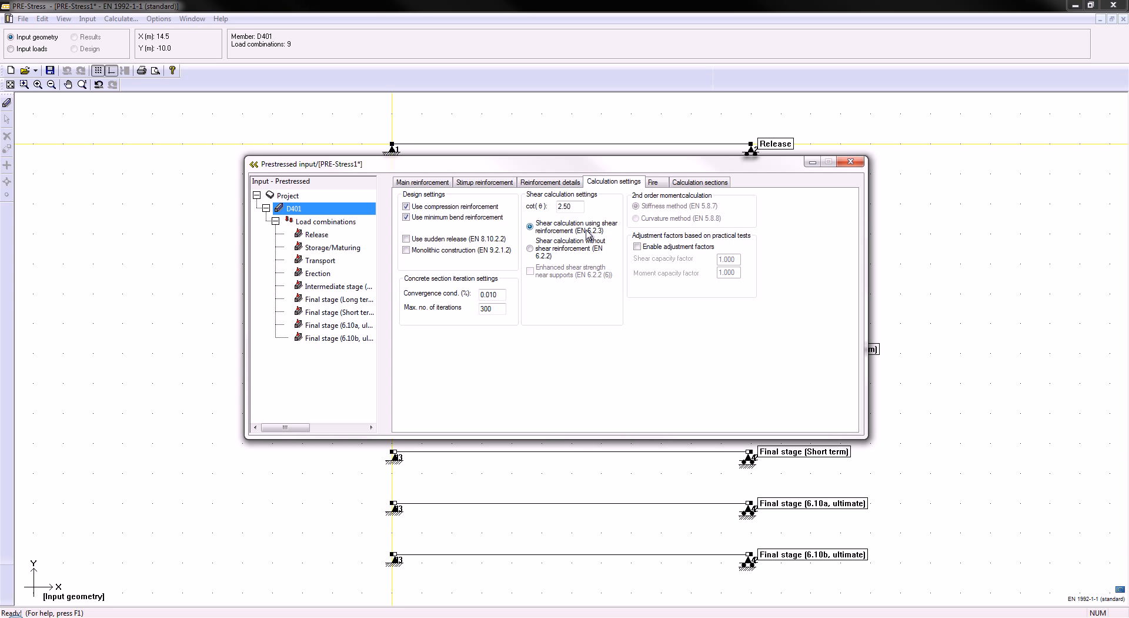
click(657, 183)
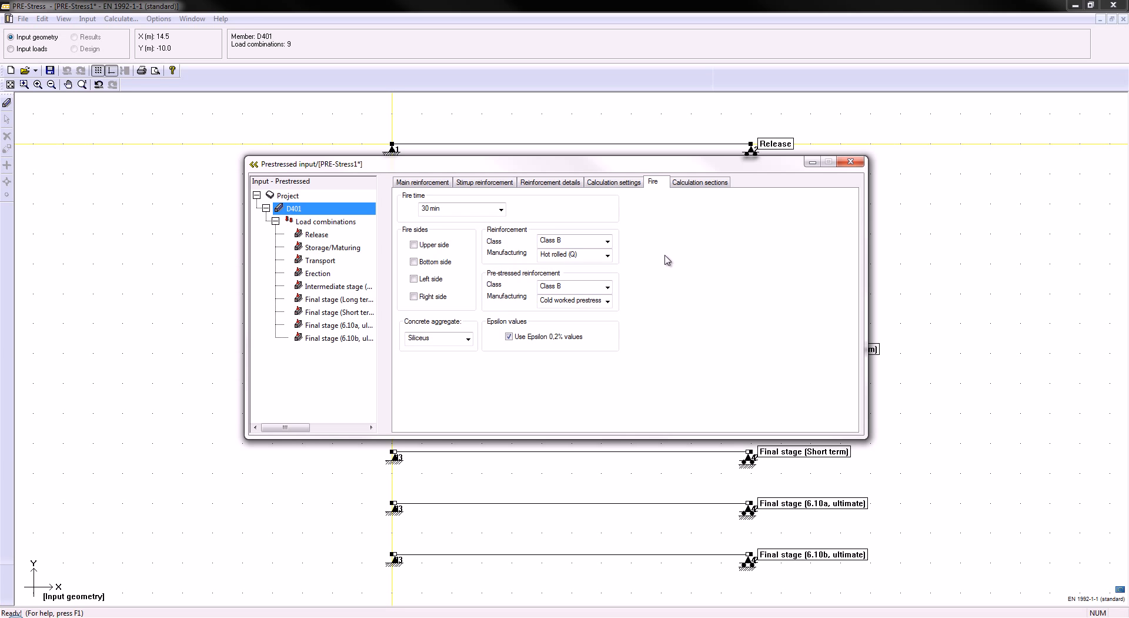
click(690, 187)
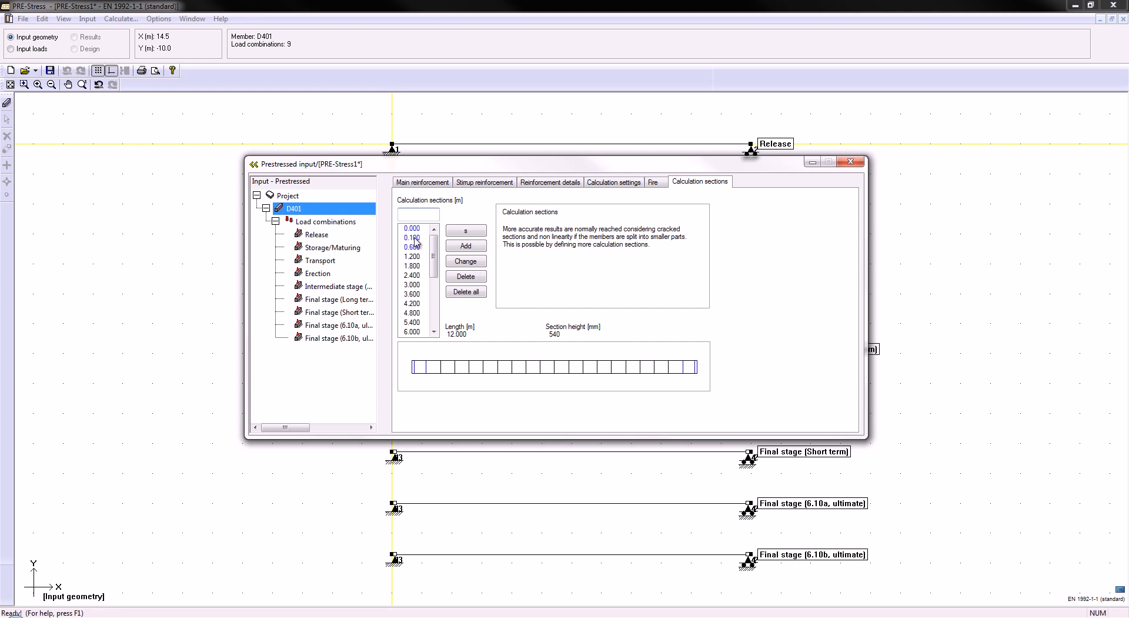
Show all load combinations of D401 in load input mode and collapse the prestressed input window to its project tree.
click(329, 222)
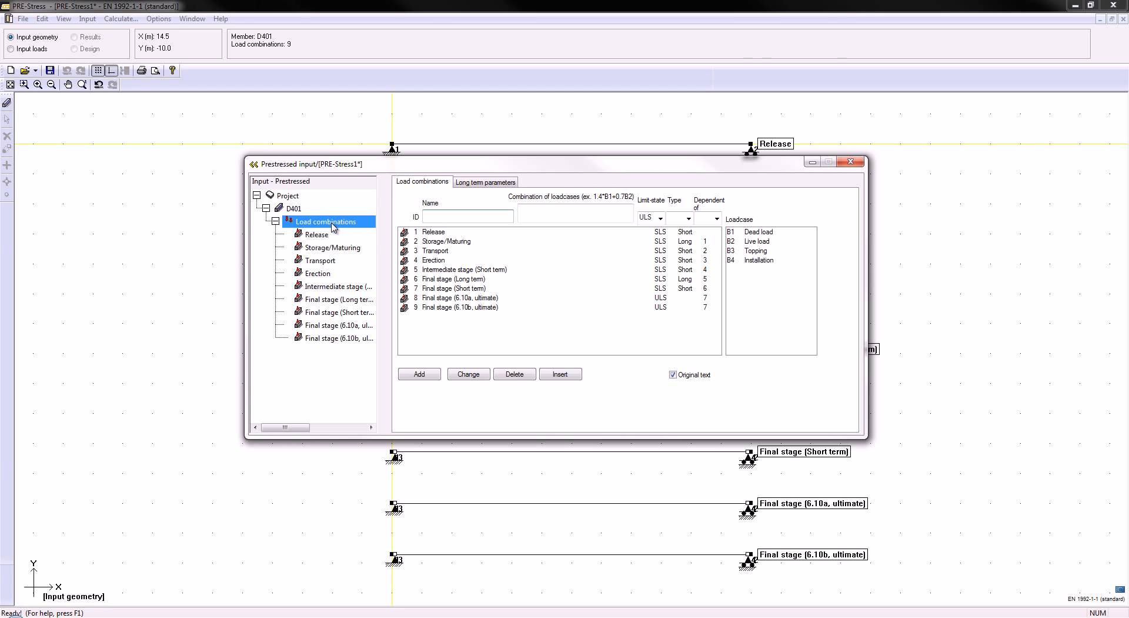
drag(446, 169, 321, 193)
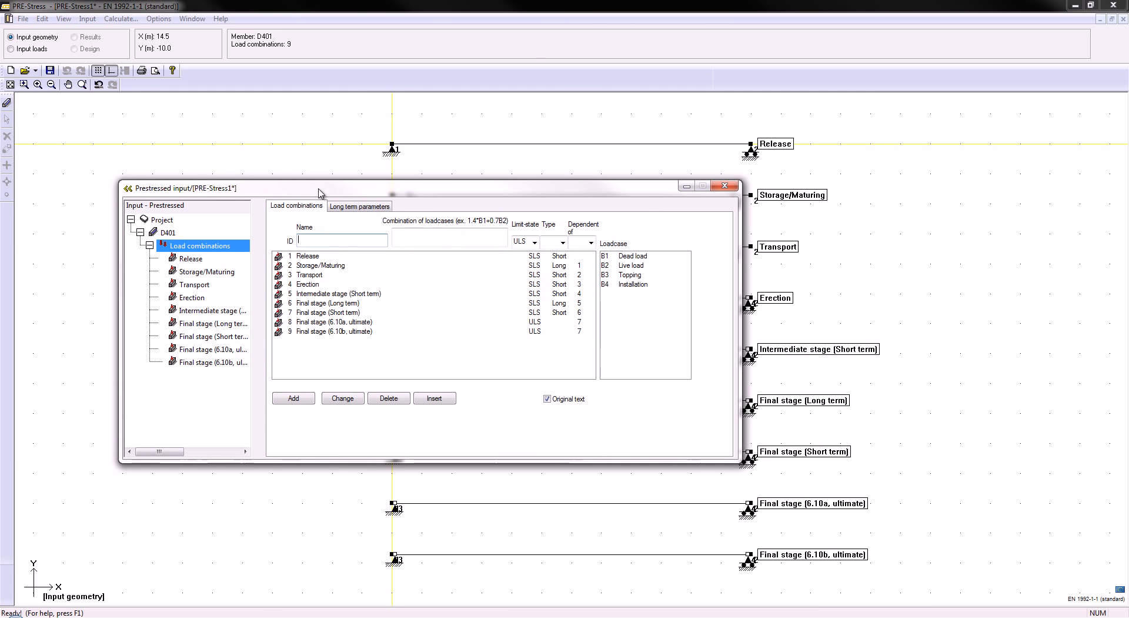
click(24, 51)
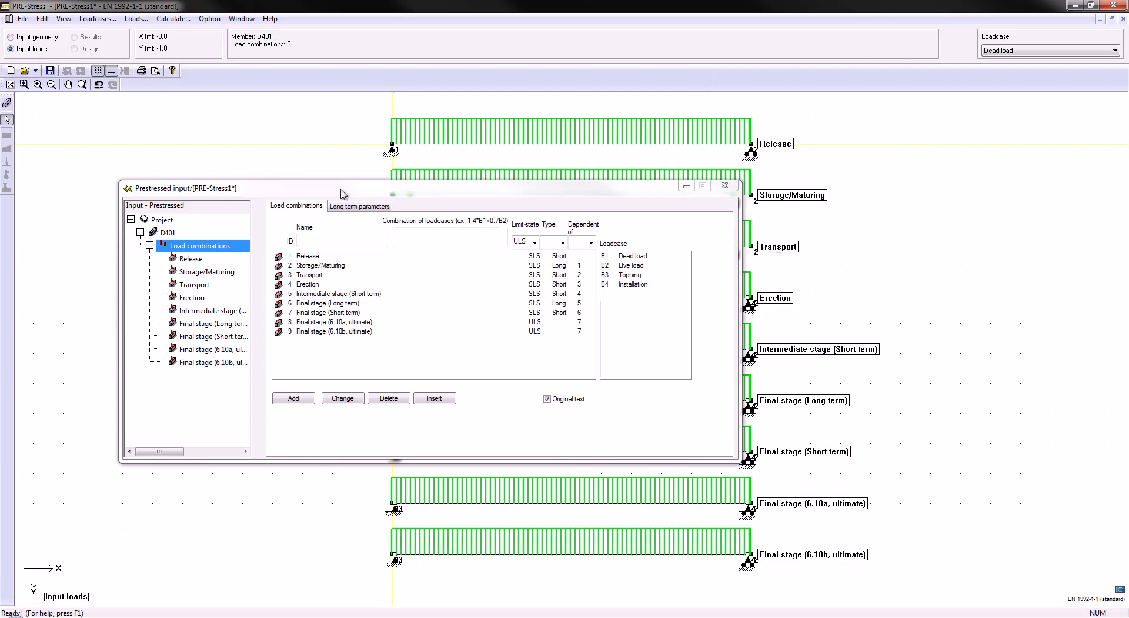
click(127, 188)
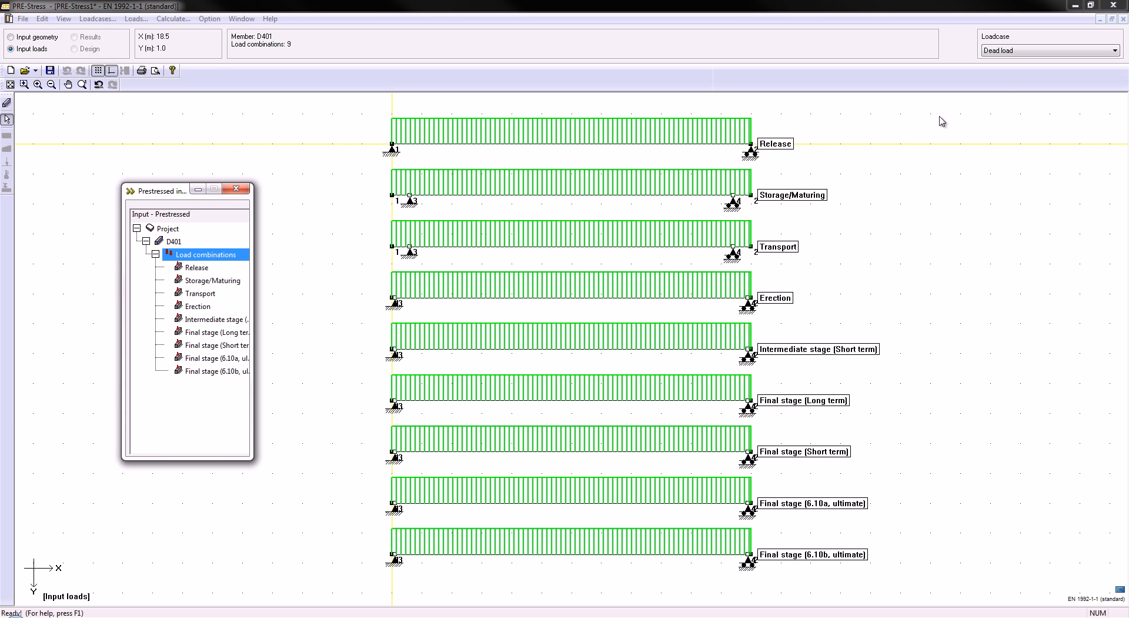
Add a uniform load of 0.6 kN/m to the beam in the Erection combination under the Installation loadcase.
click(1014, 54)
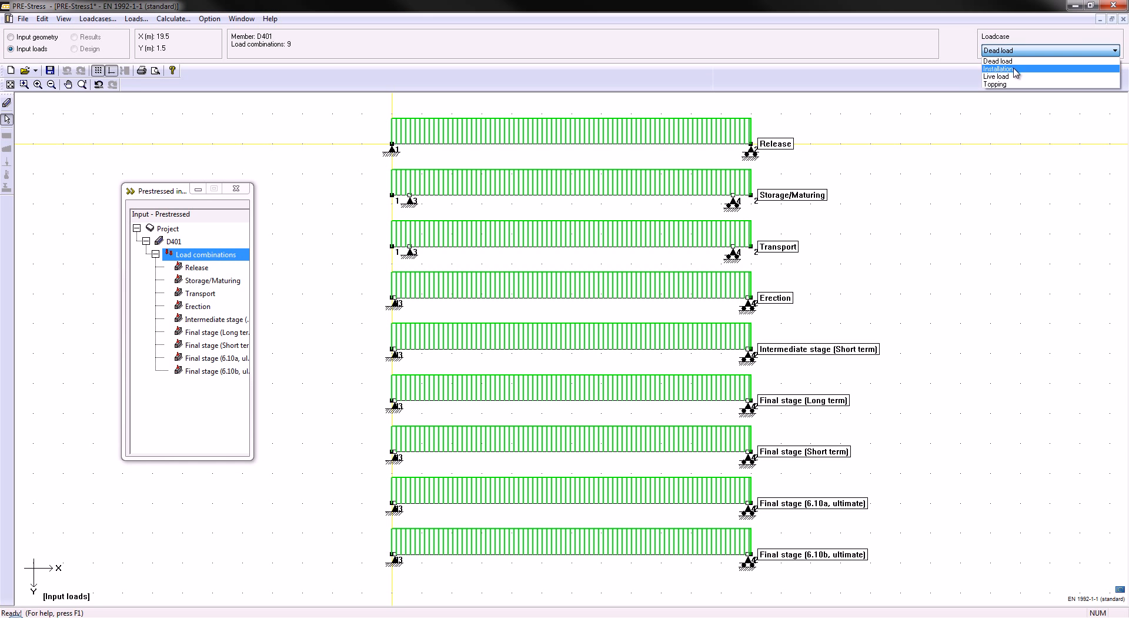
click(1017, 73)
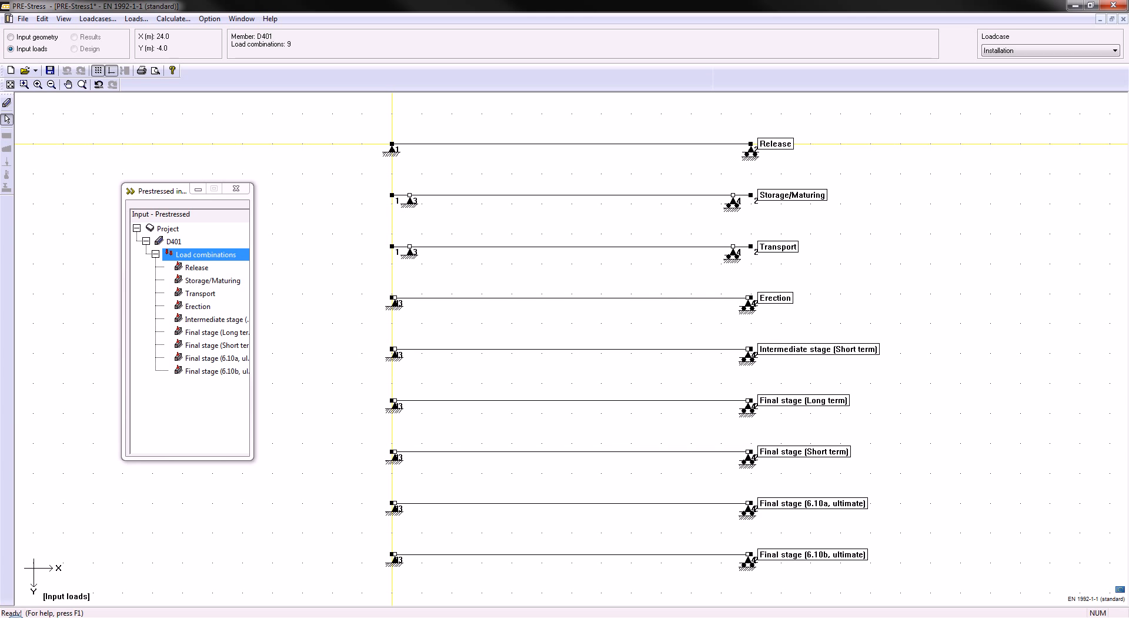
click(203, 310)
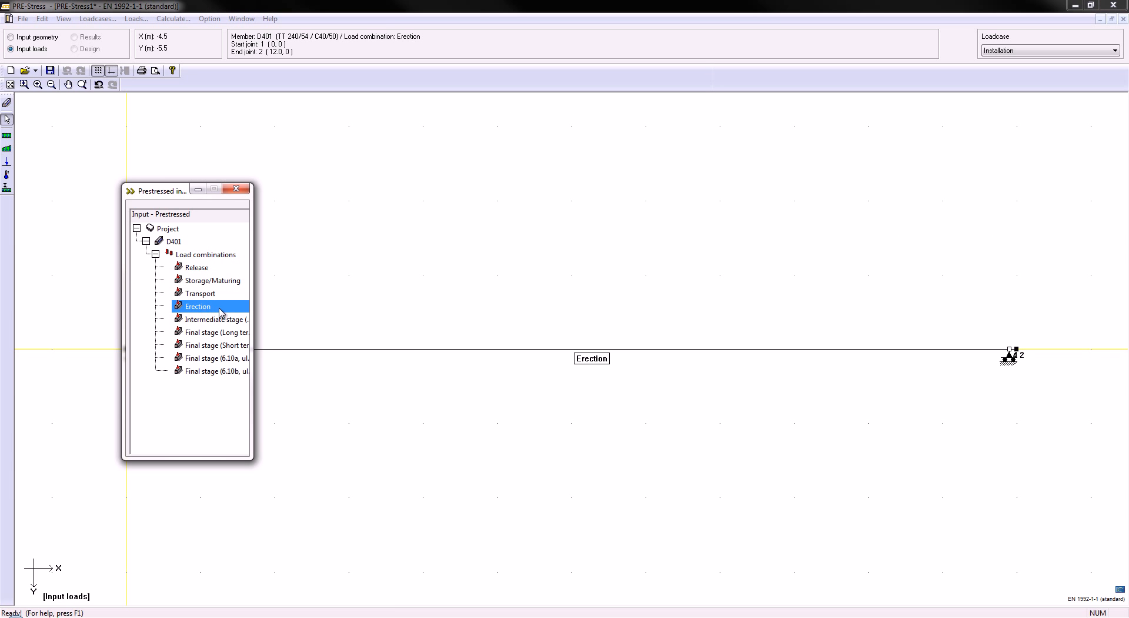
click(7, 136)
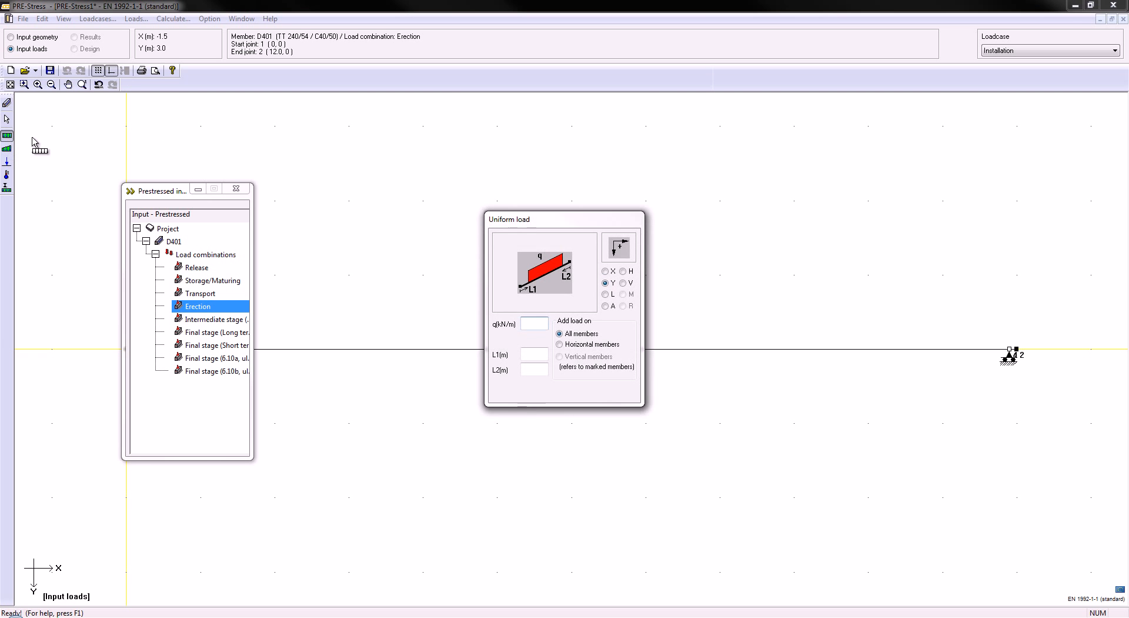
drag(550, 227, 838, 133)
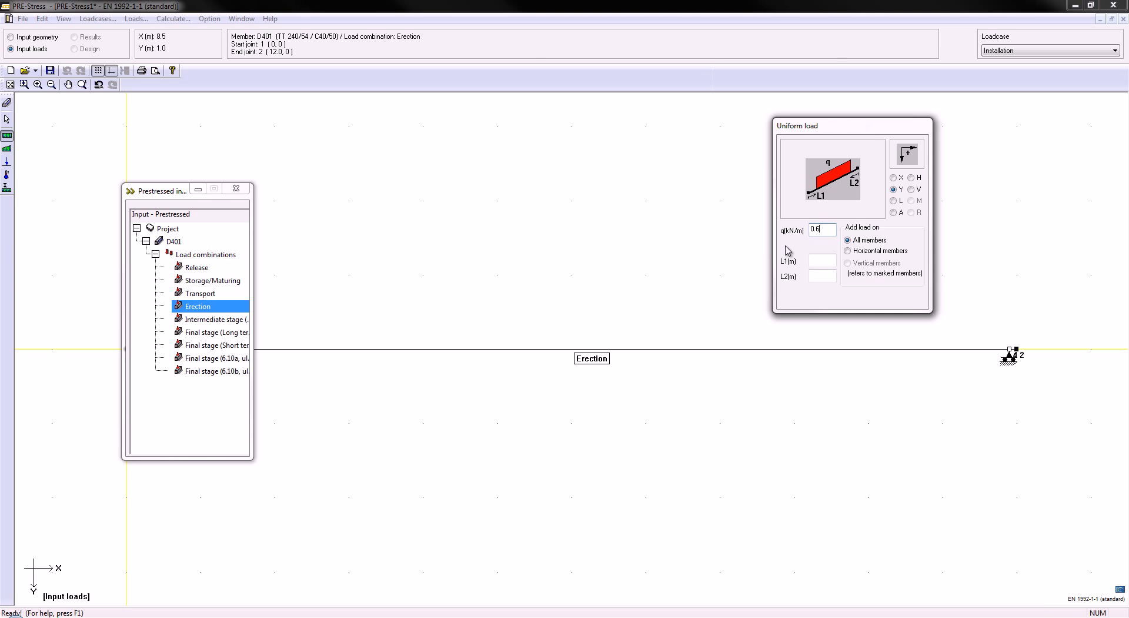
click(522, 353)
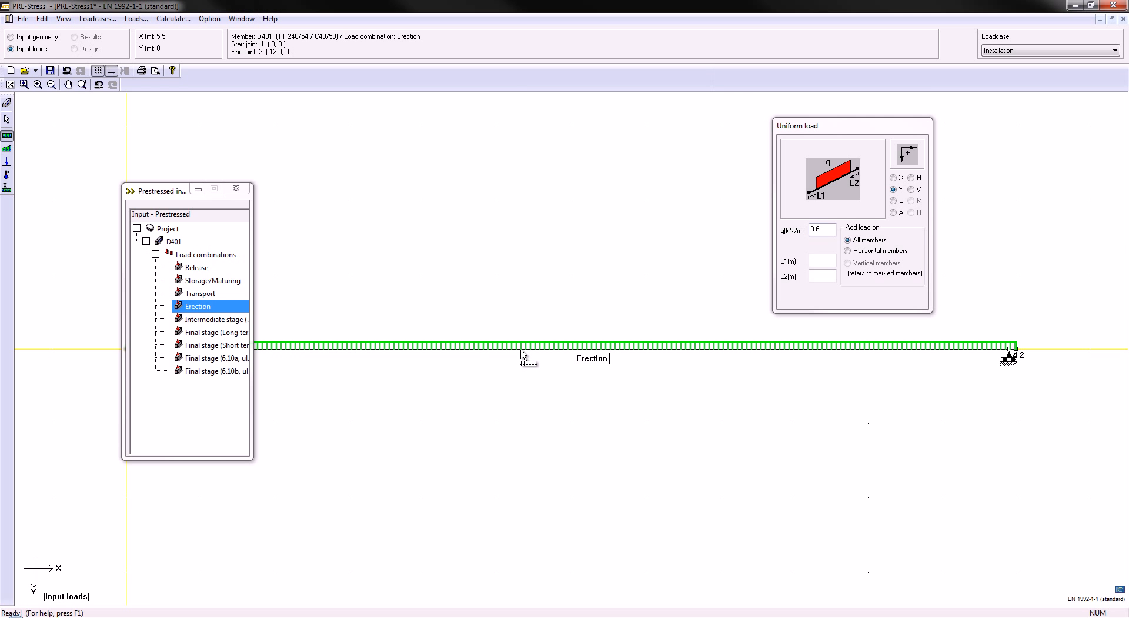
Apply the 0.6 kN/m Installation load to the Intermediate stage and all four Final stage combinations.
click(228, 319)
click(333, 352)
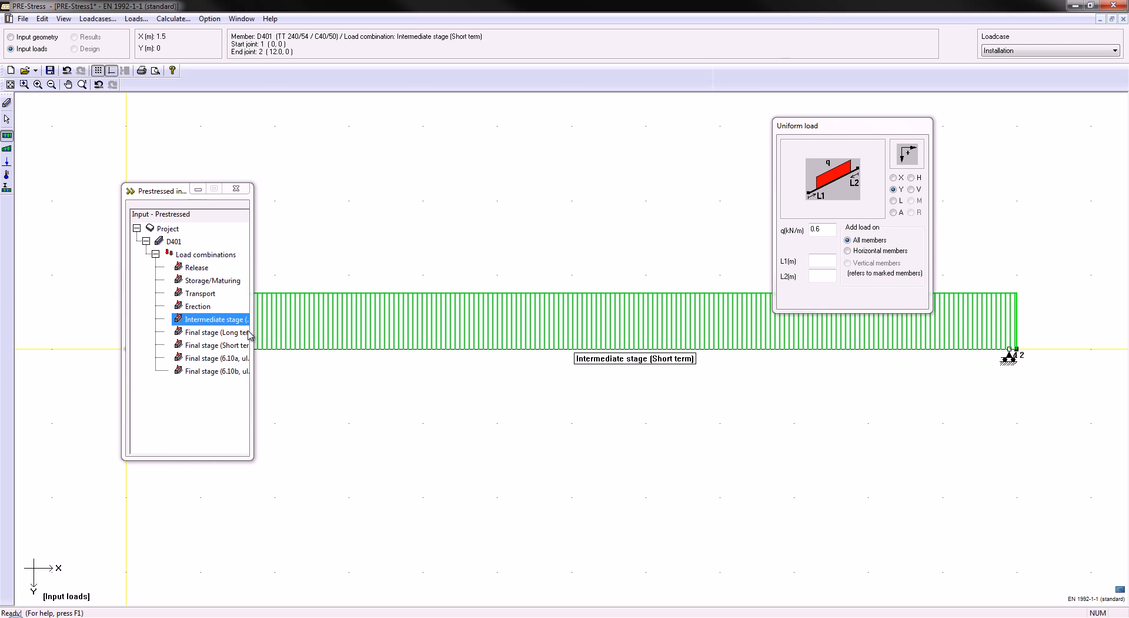
click(240, 333)
click(318, 353)
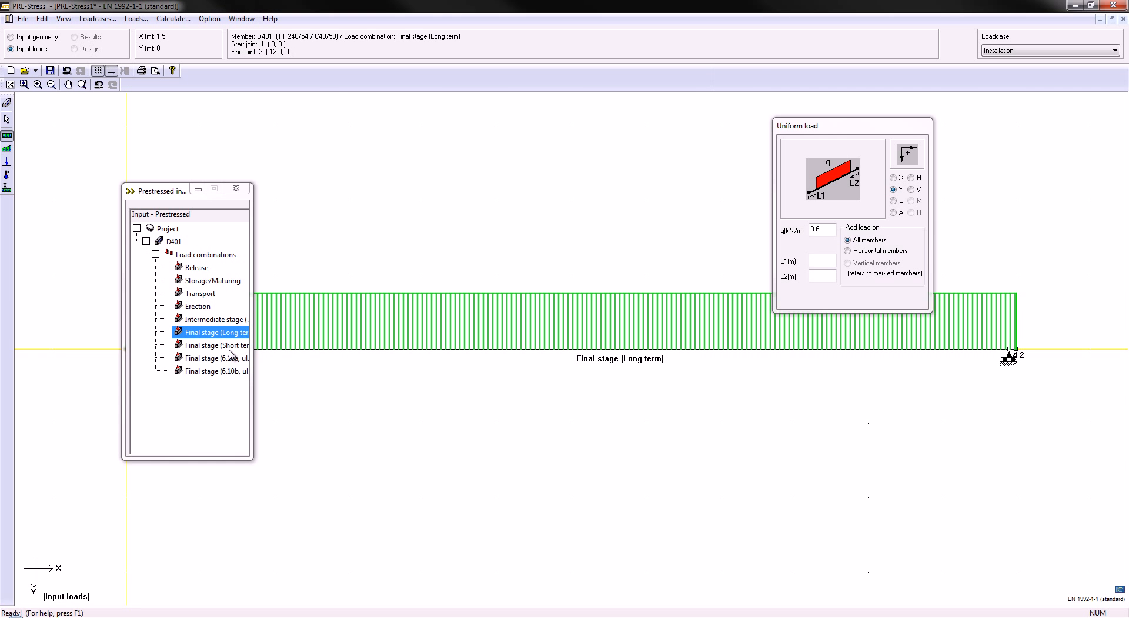
click(231, 346)
click(321, 355)
click(214, 358)
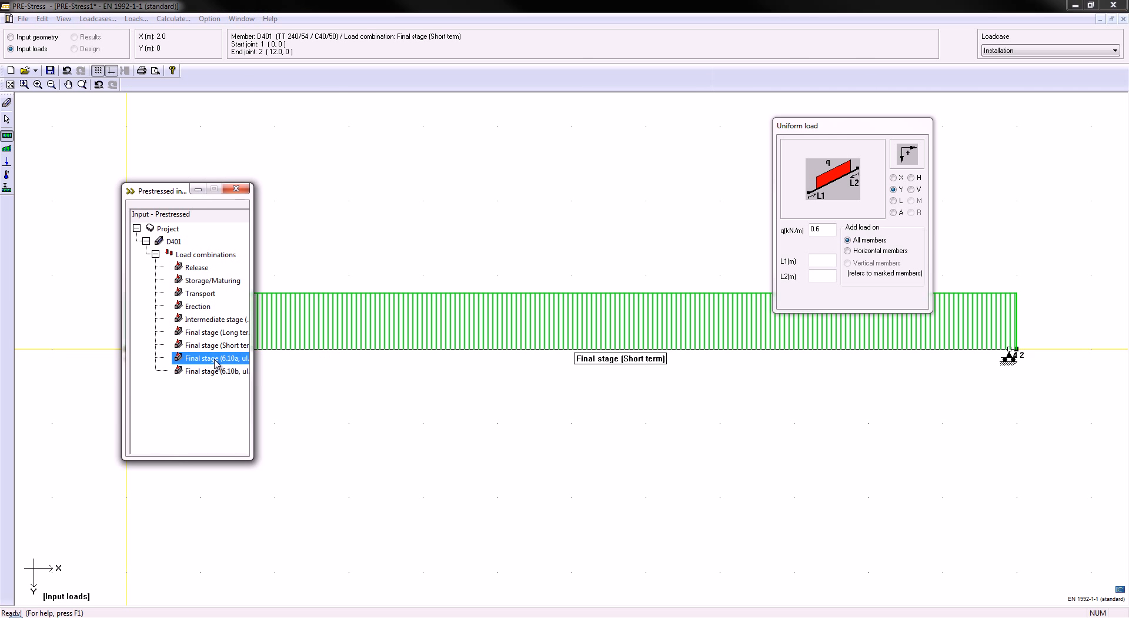
click(321, 355)
click(236, 371)
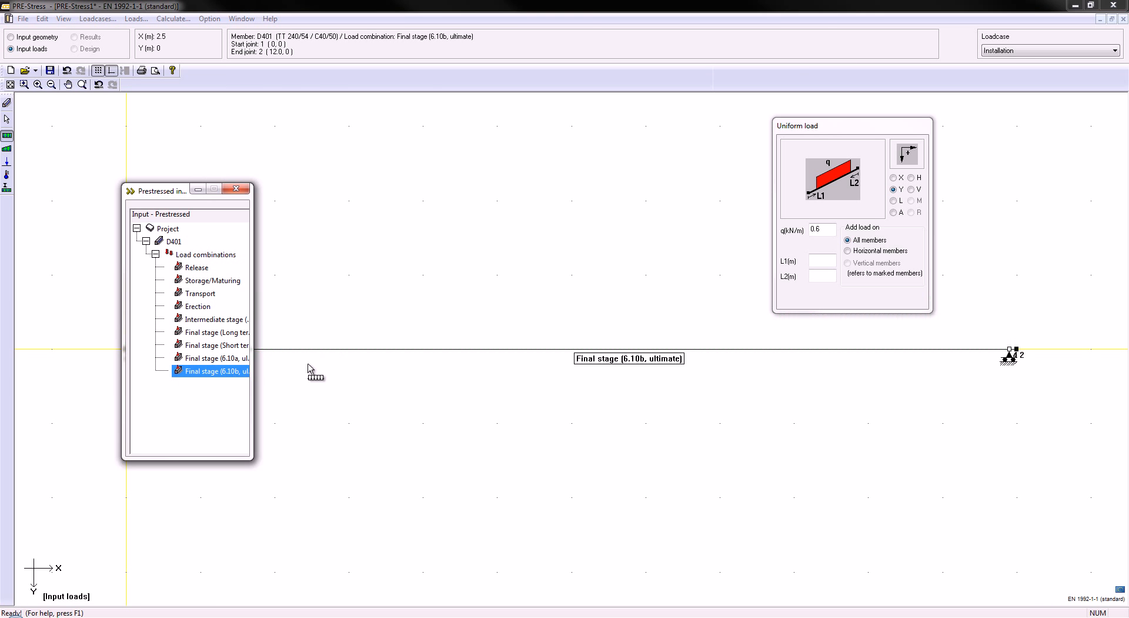
click(372, 351)
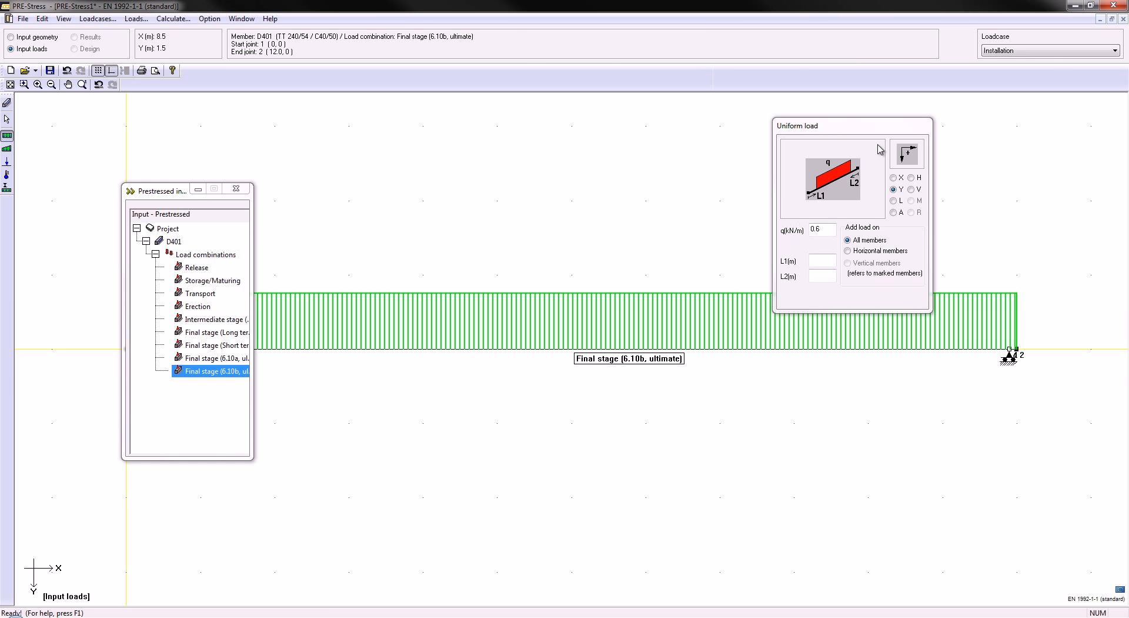
Add a uniform load of 9.6 kN/m to the Intermediate stage beam under the Live load loadcase.
click(1045, 51)
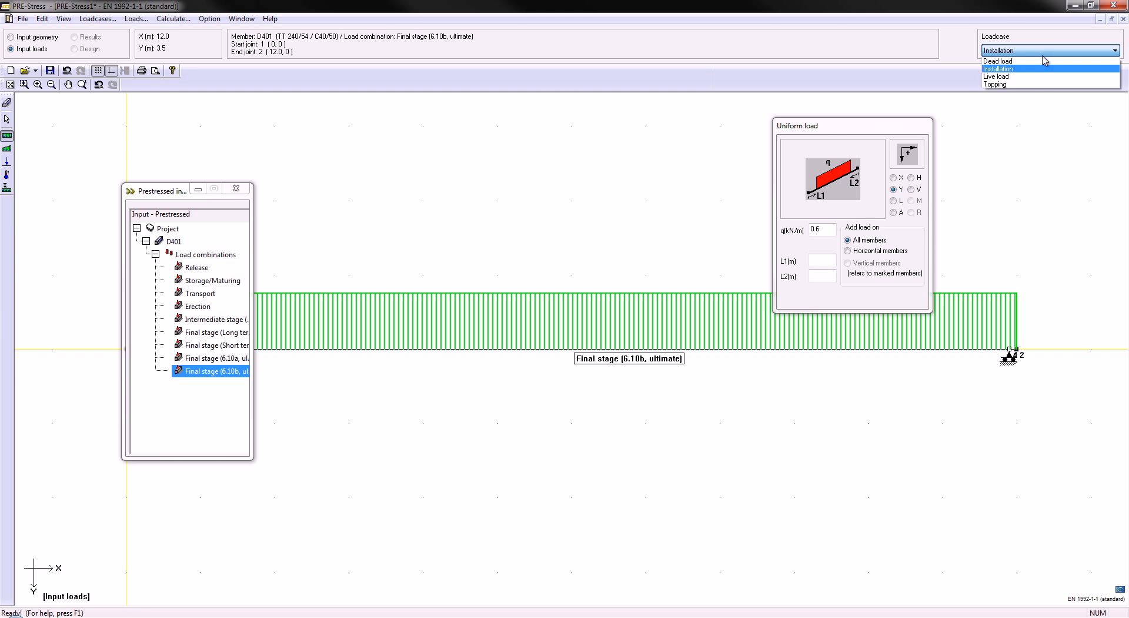
click(1041, 77)
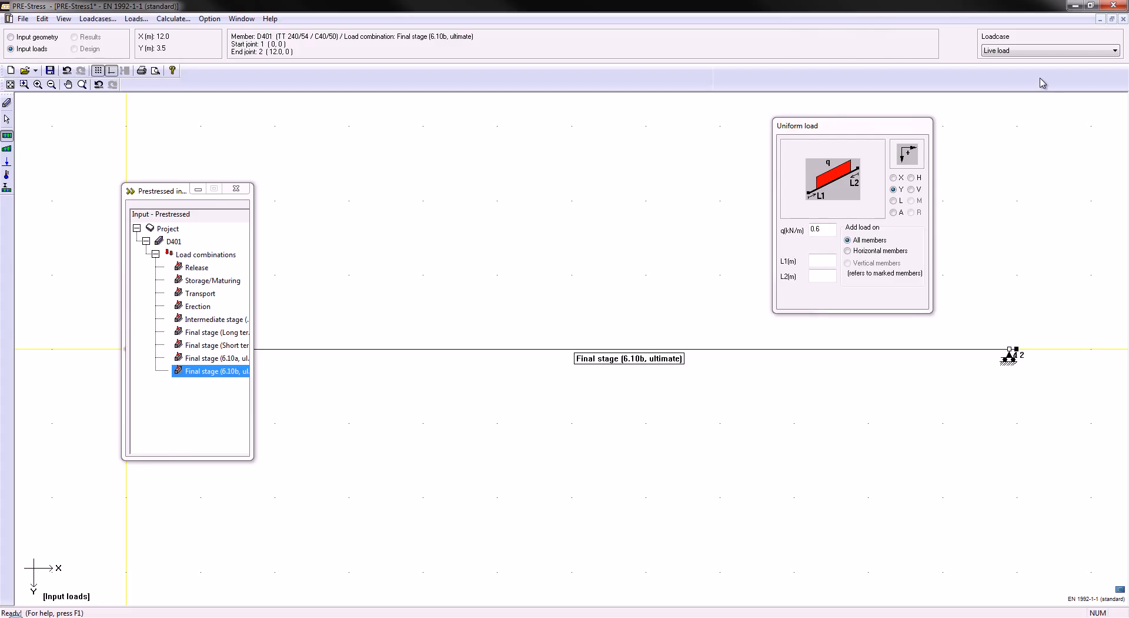
double_click(826, 231)
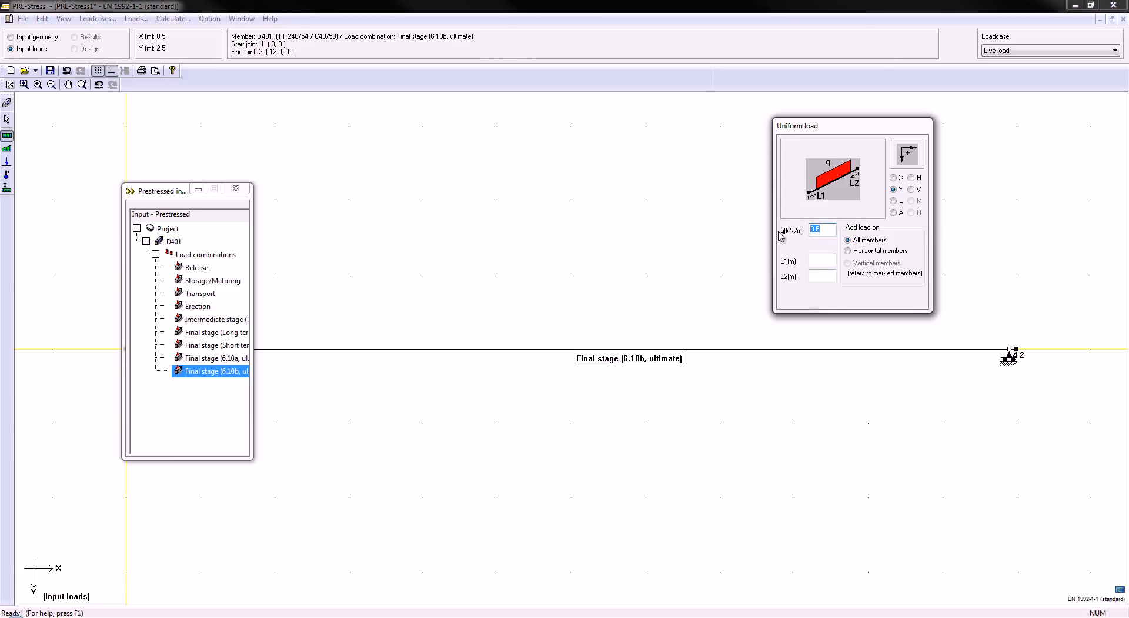
text(9)
click(200, 320)
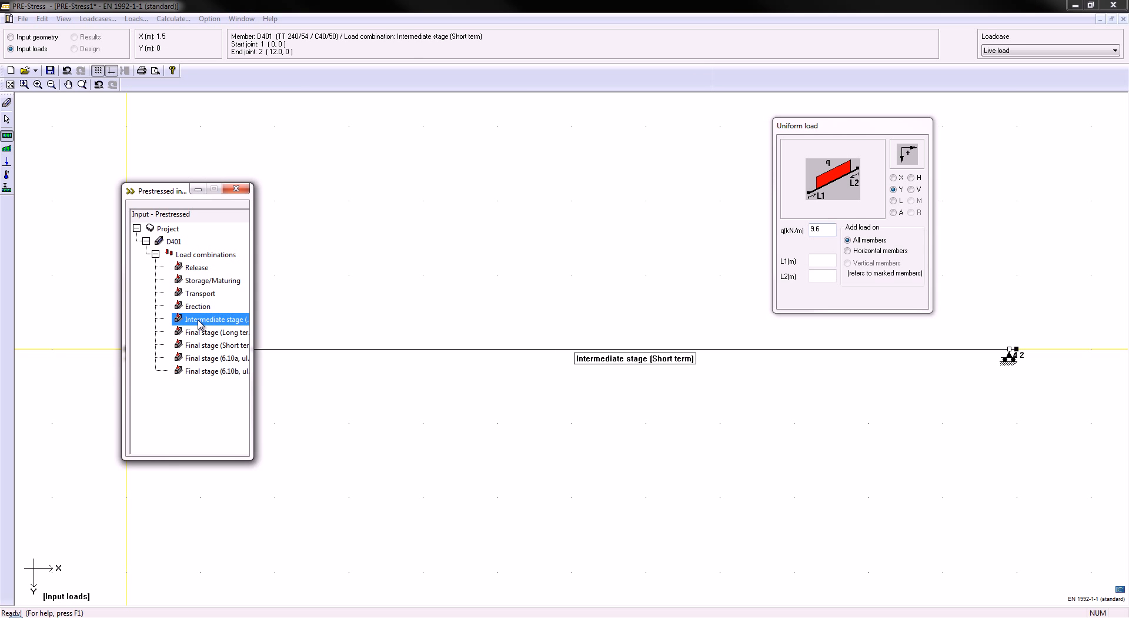
click(301, 350)
Apply the 9.6 kN/m Live load to the Long term, Short term, 6.10a and 6.10b Final stage combinations.
click(245, 333)
click(298, 350)
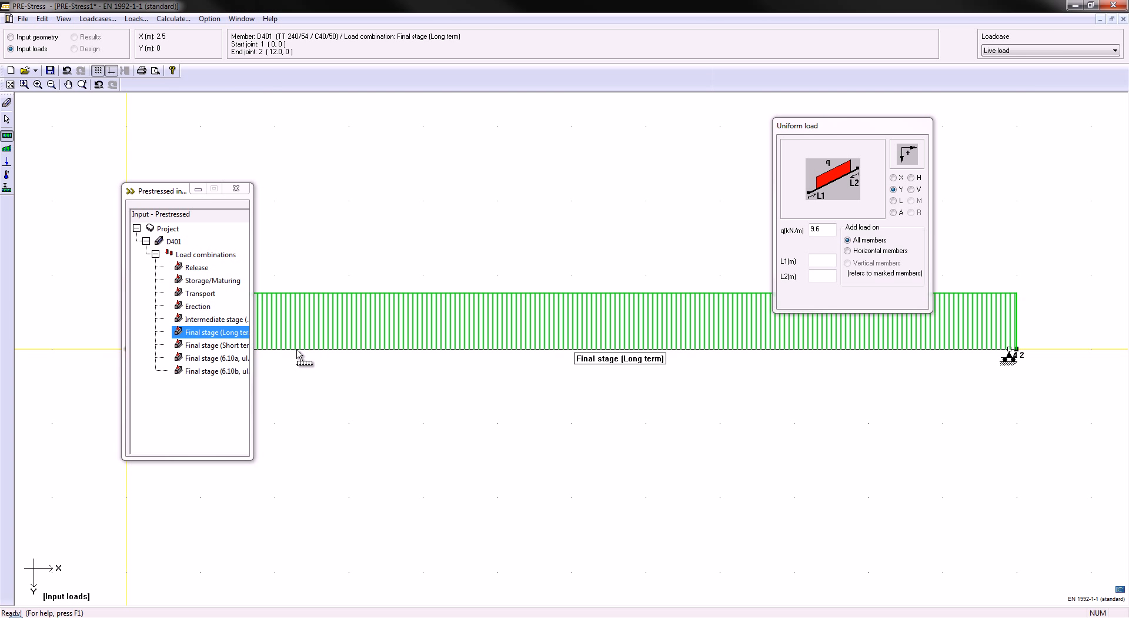
click(214, 345)
click(298, 351)
click(215, 358)
click(299, 351)
click(215, 371)
click(298, 351)
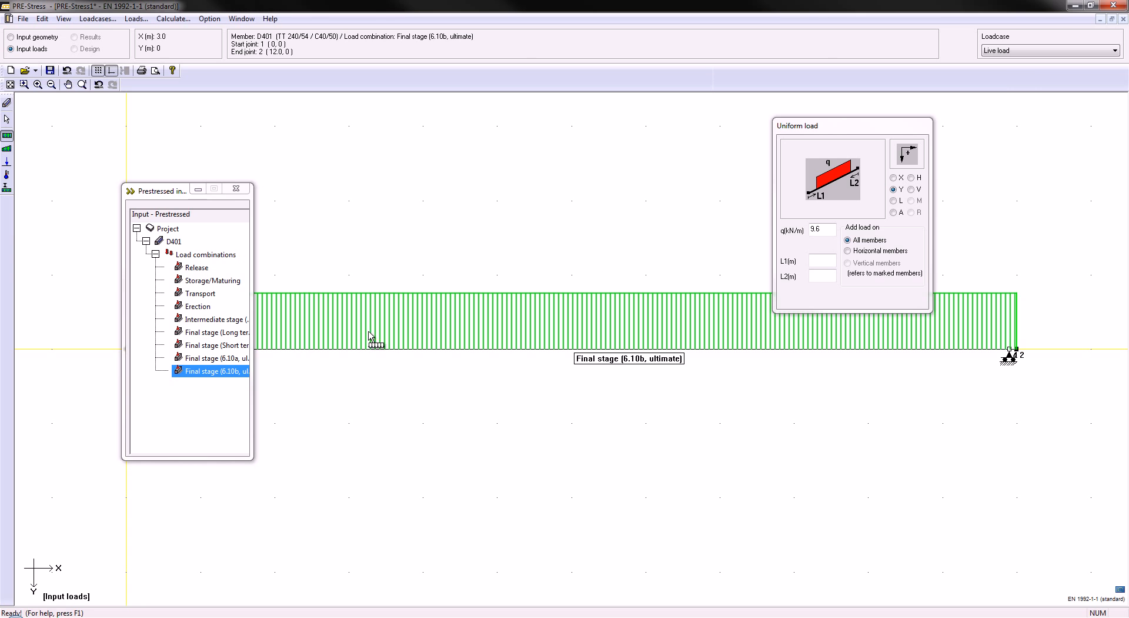
Add a uniform load of 1.5 kN/m to the Final stage (6.10b, ultimate) beam under the Topping loadcase.
click(1033, 51)
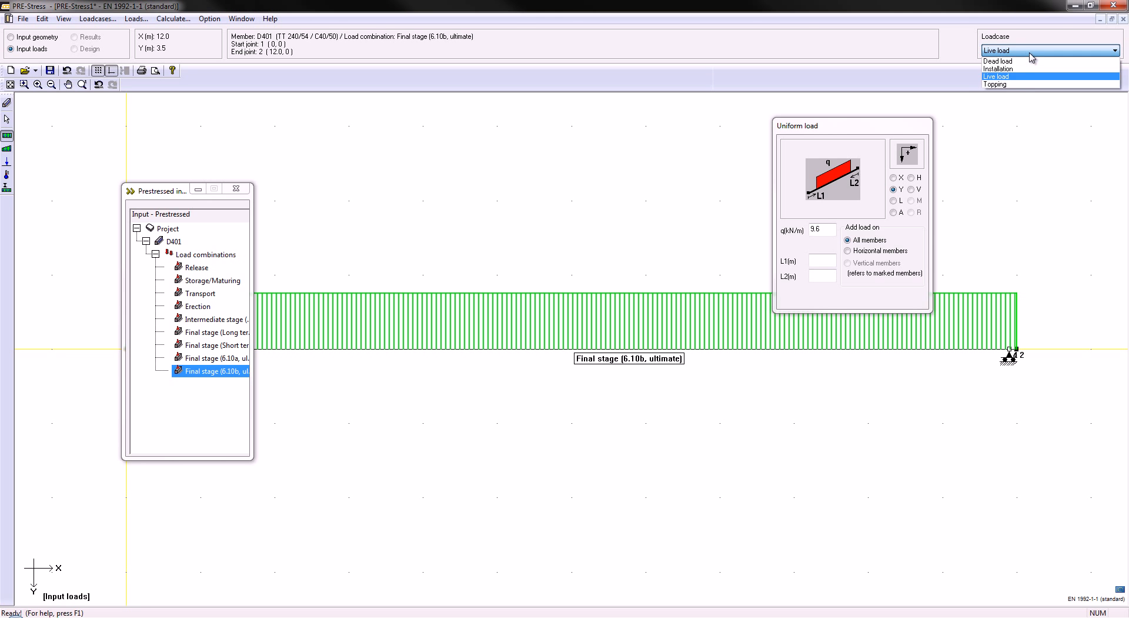
click(1032, 84)
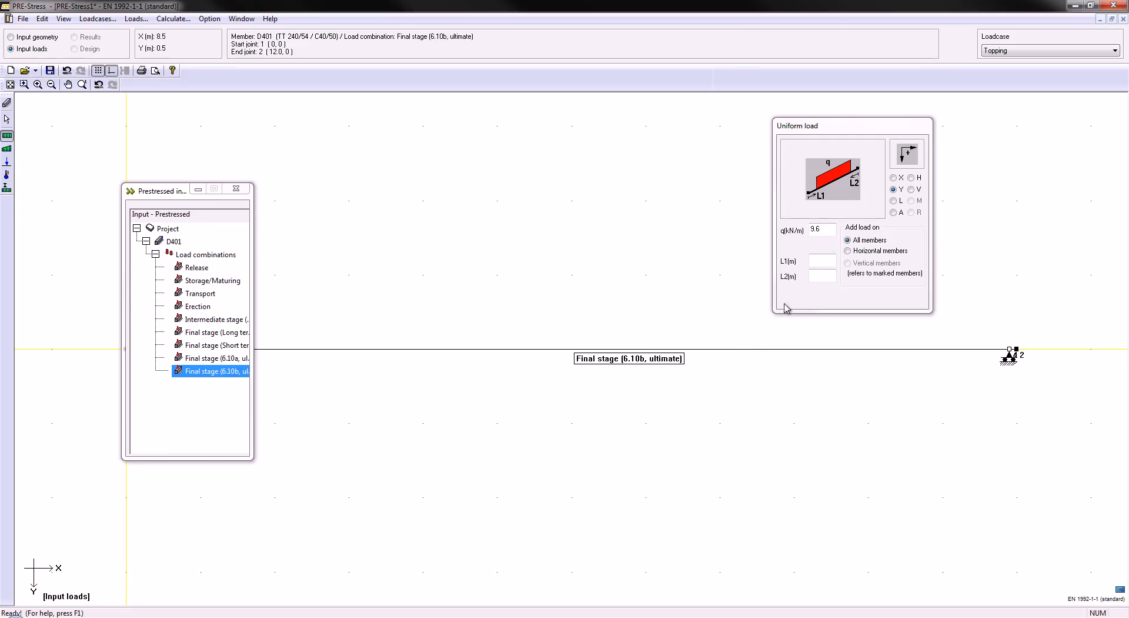
click(831, 231)
drag(831, 231, 722, 237)
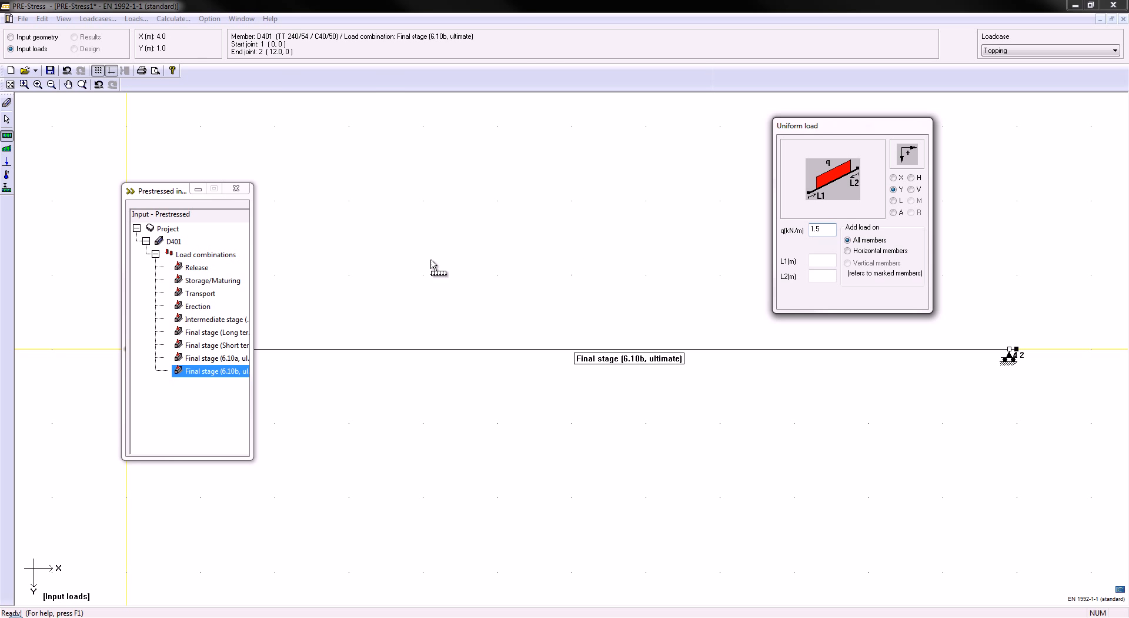
click(301, 350)
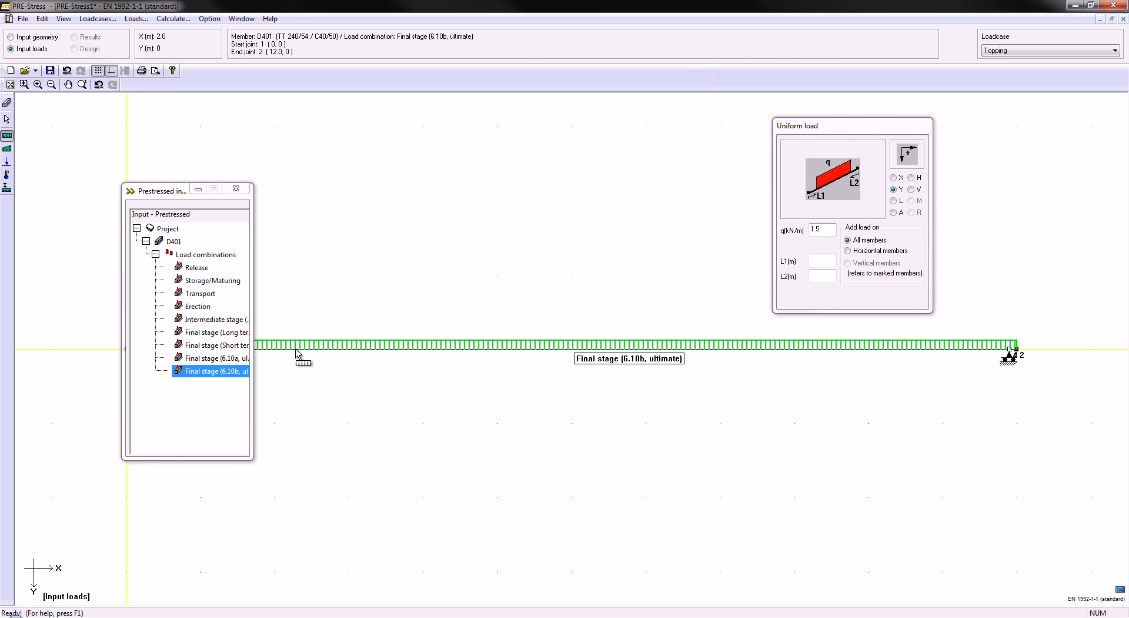
Apply the 1.5 kN/m Topping load to the 6.10a, Short term and Long term Final stages and the Intermediate stage.
click(235, 358)
click(288, 352)
click(229, 346)
click(282, 351)
click(211, 333)
click(294, 352)
click(213, 320)
click(310, 351)
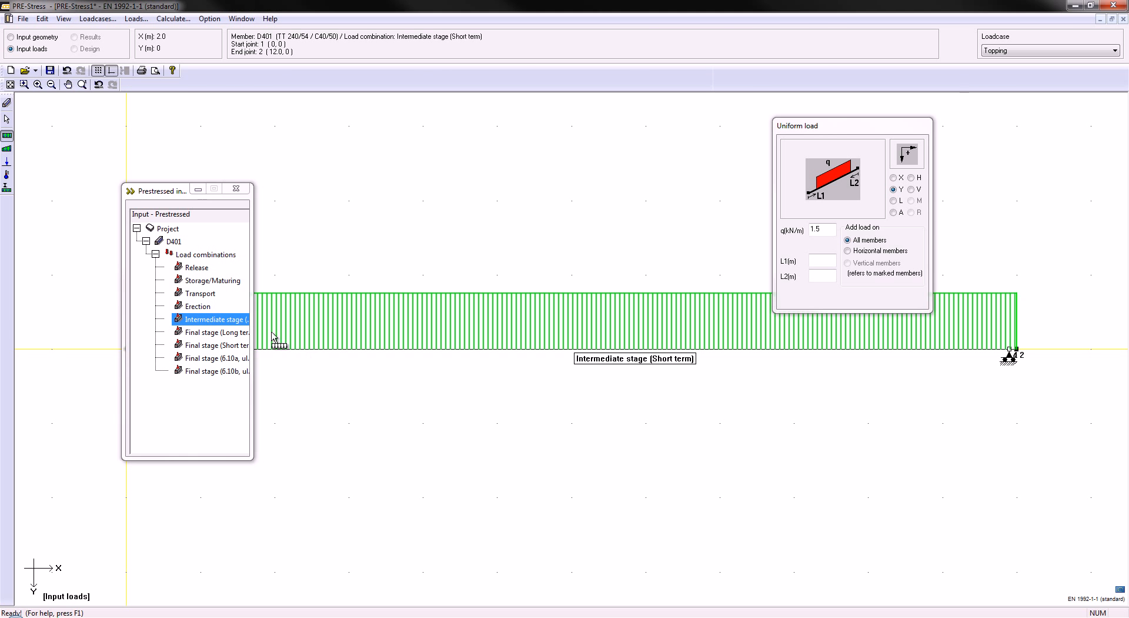
Apply the 1.5 kN/m Topping load to the Erection stage, and review the Topping, Live load and Installation loads across all combinations.
click(199, 307)
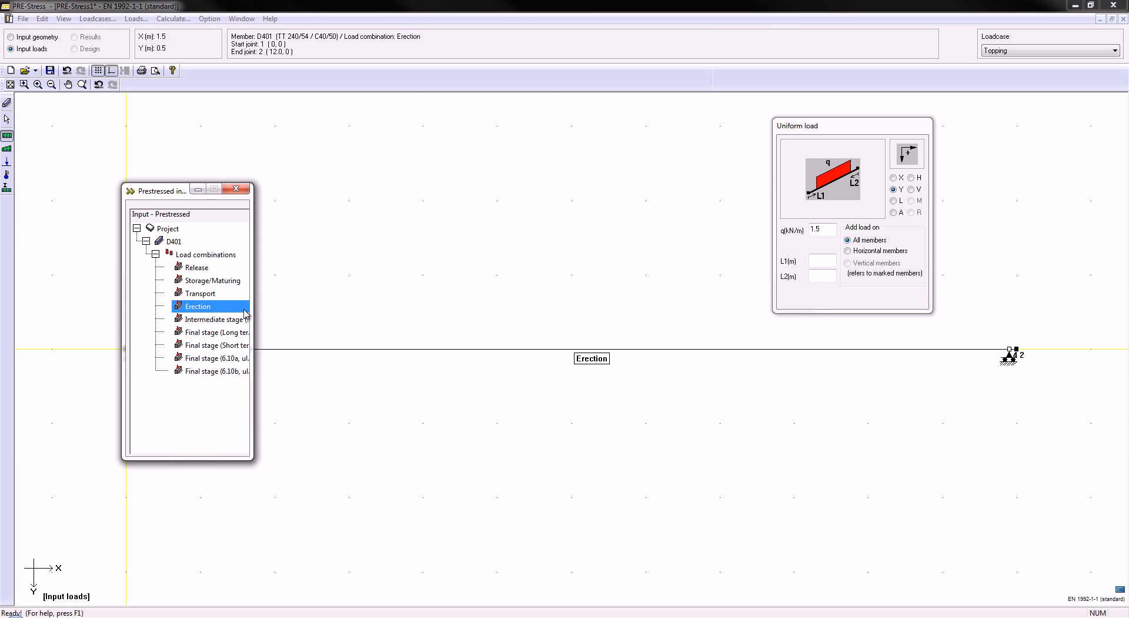
click(400, 352)
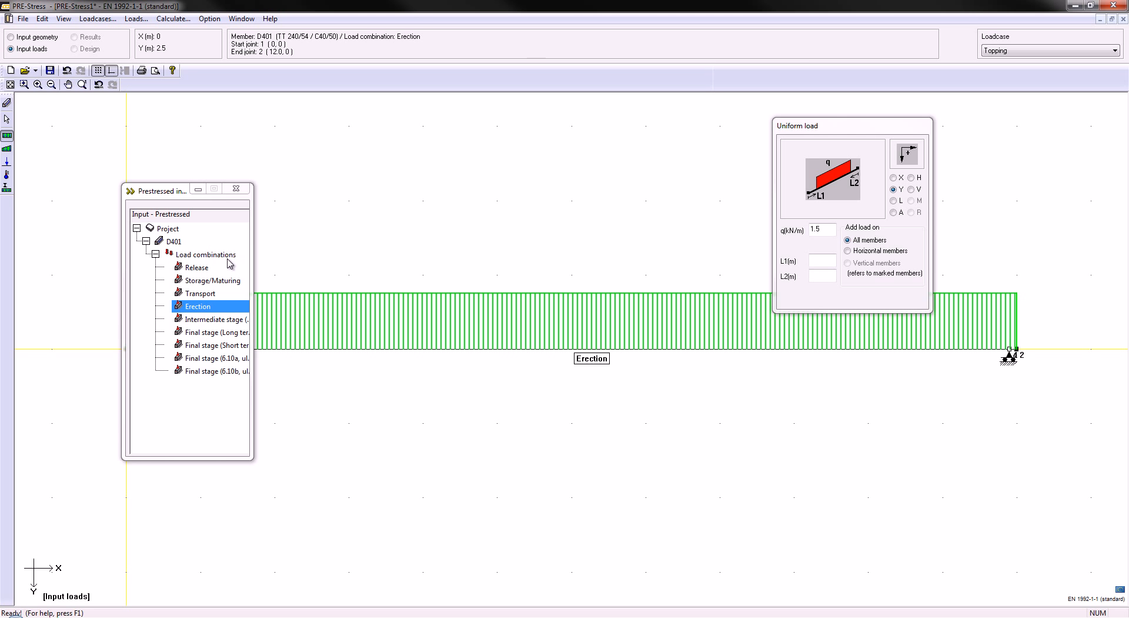
click(207, 255)
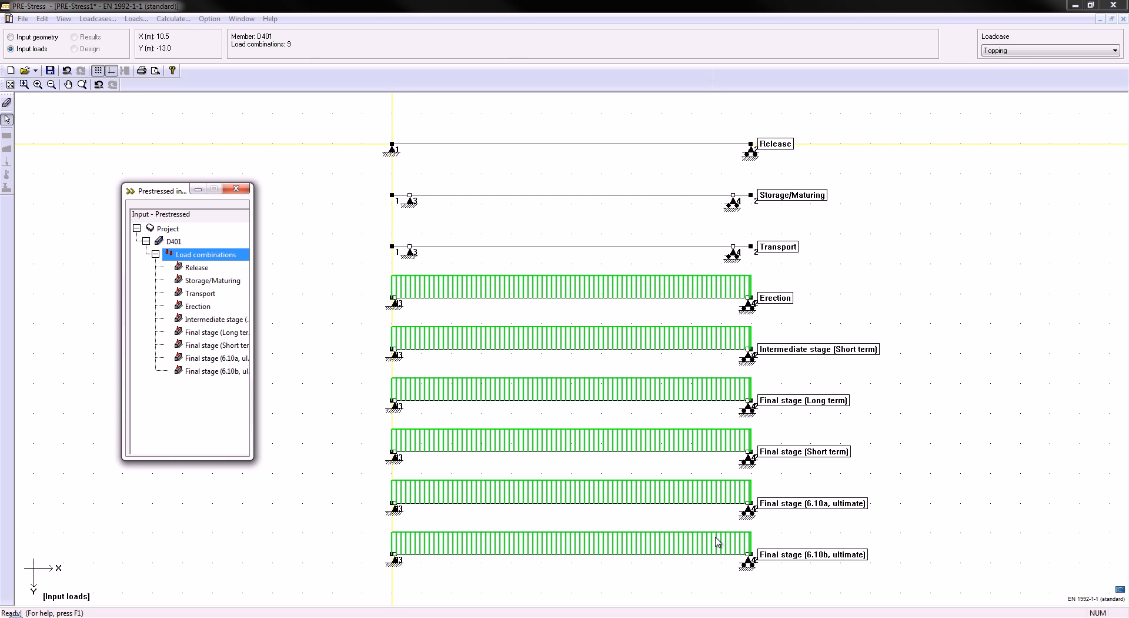
click(1021, 55)
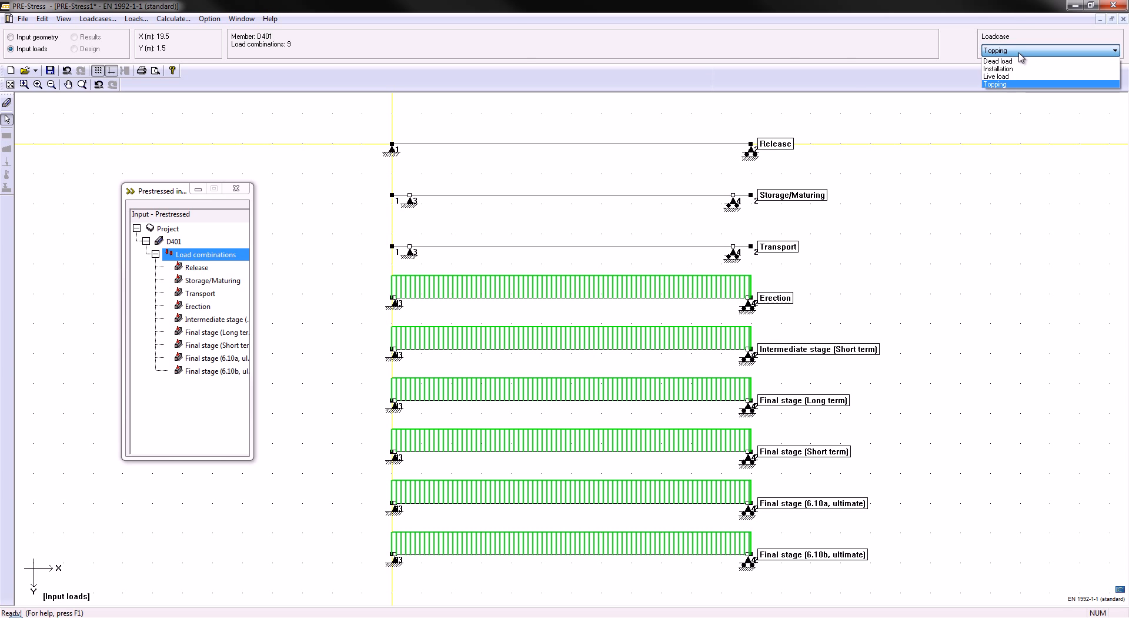
click(1013, 77)
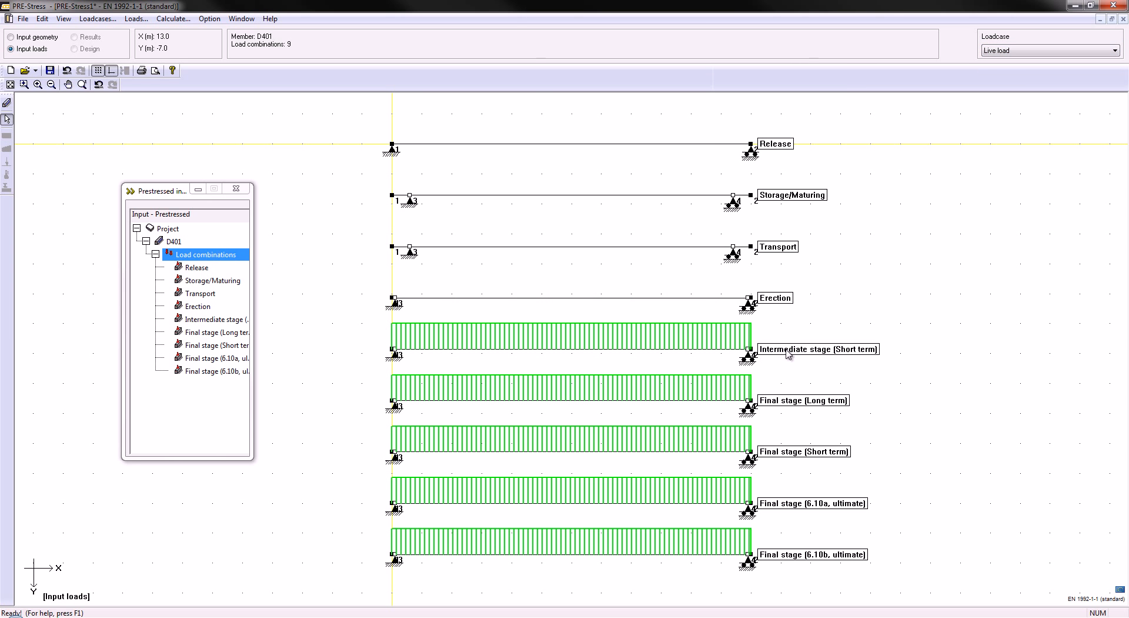
click(1000, 51)
click(1001, 69)
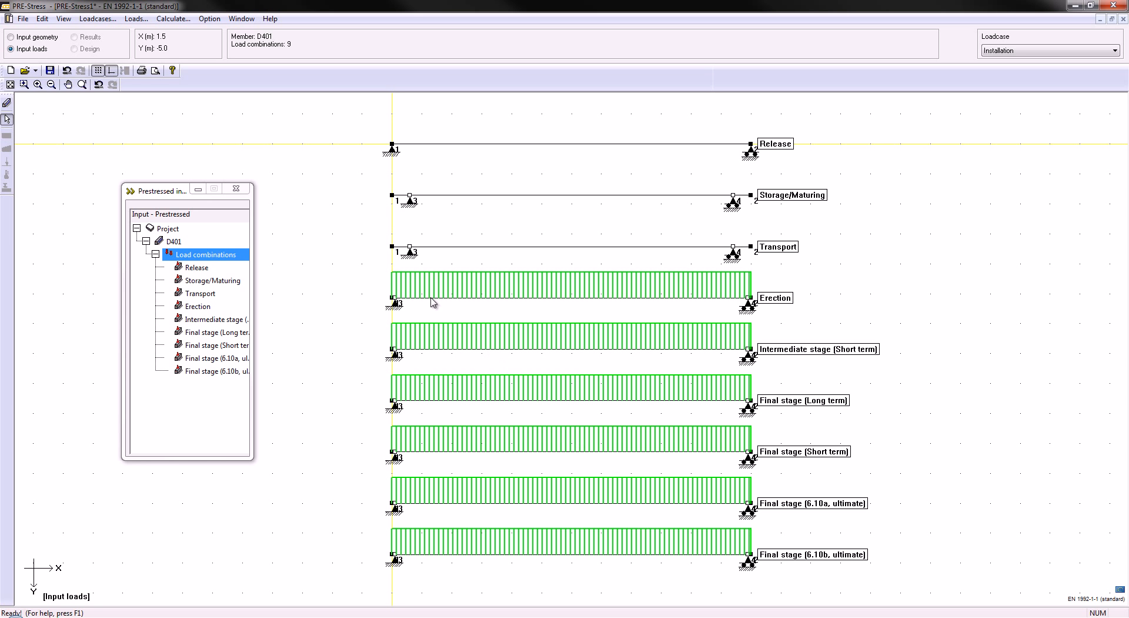
Define the Release and Storage/Maturing load combinations as B1, the dead load alone.
click(131, 193)
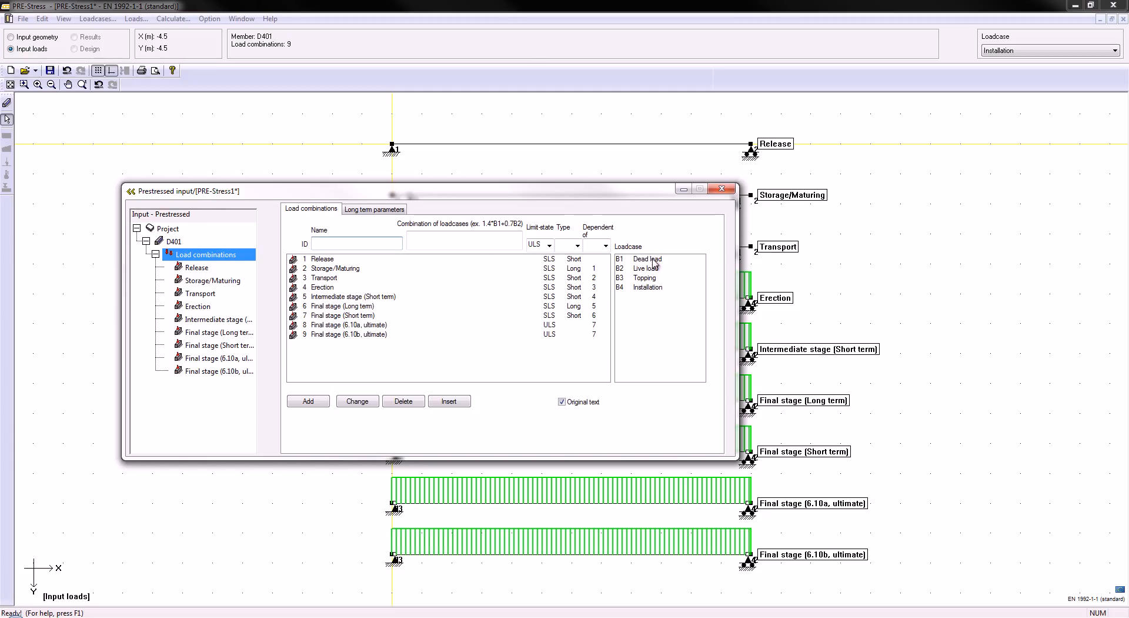
click(399, 259)
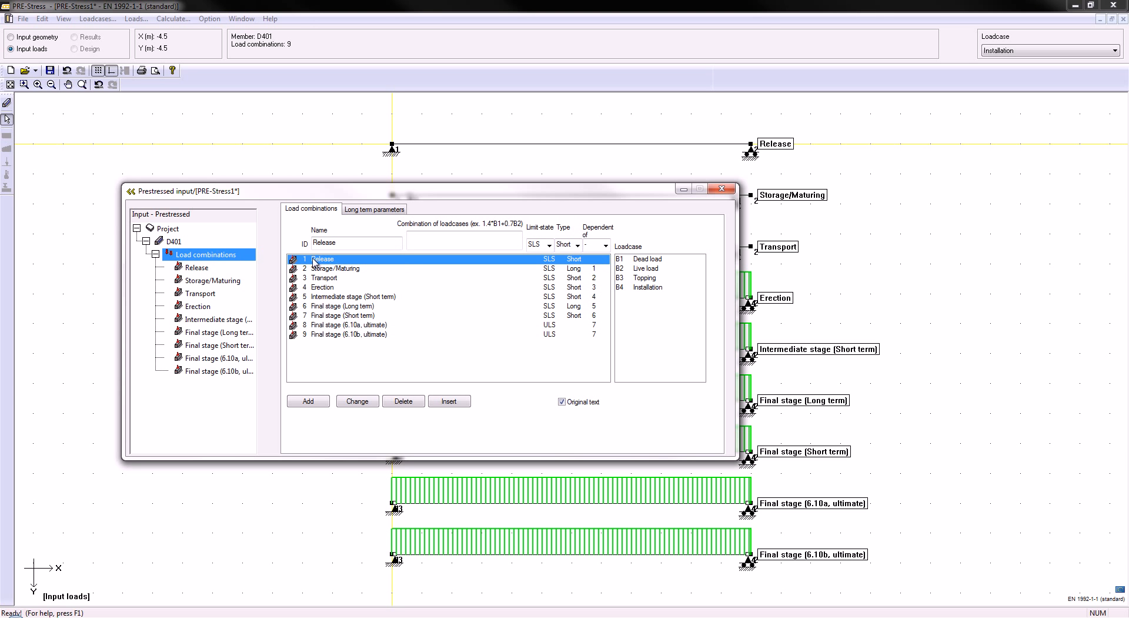
double_click(658, 264)
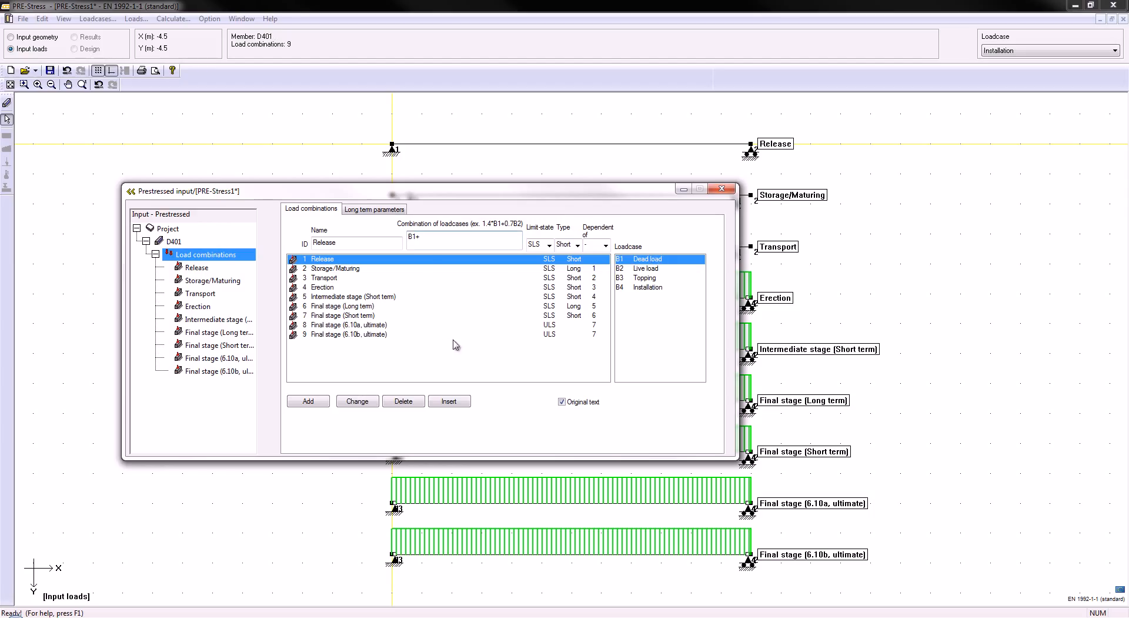
click(360, 402)
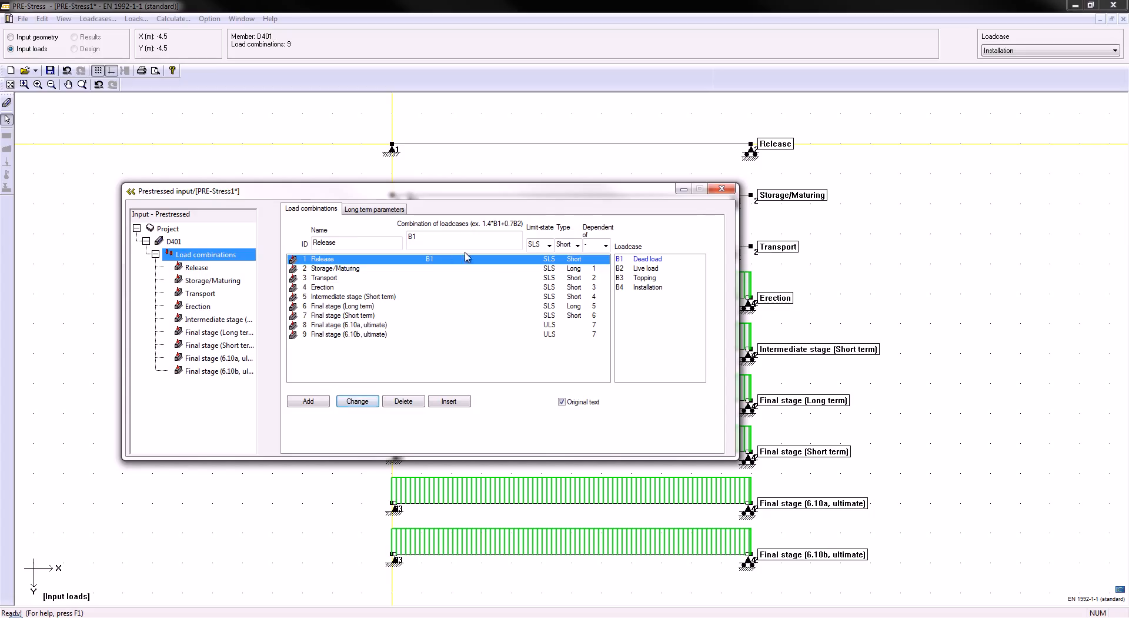
click(428, 272)
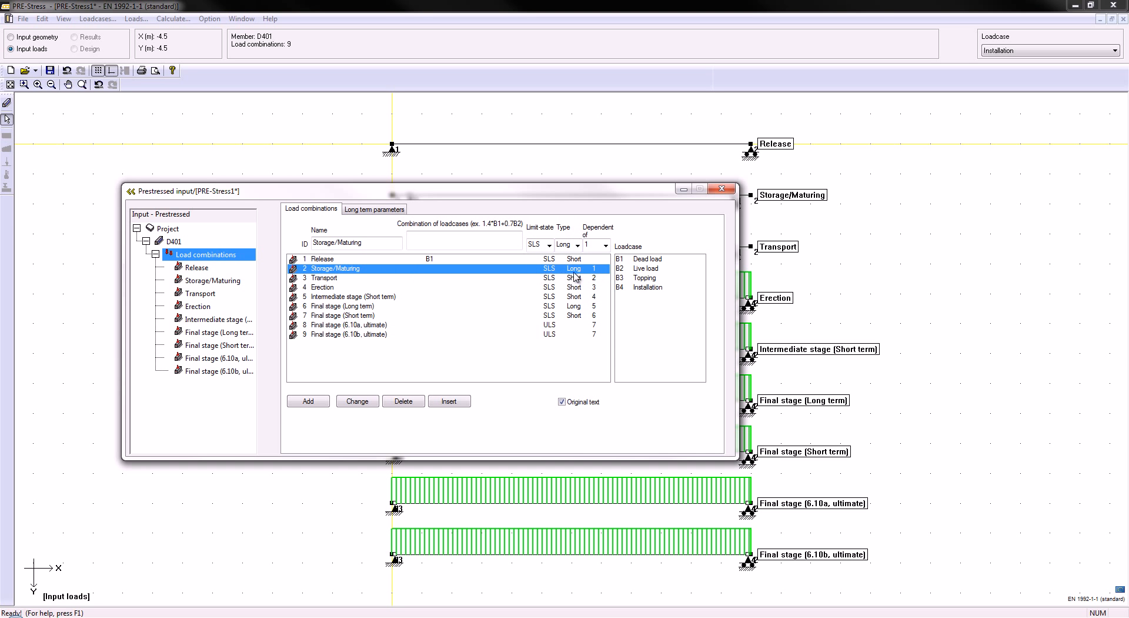
double_click(644, 260)
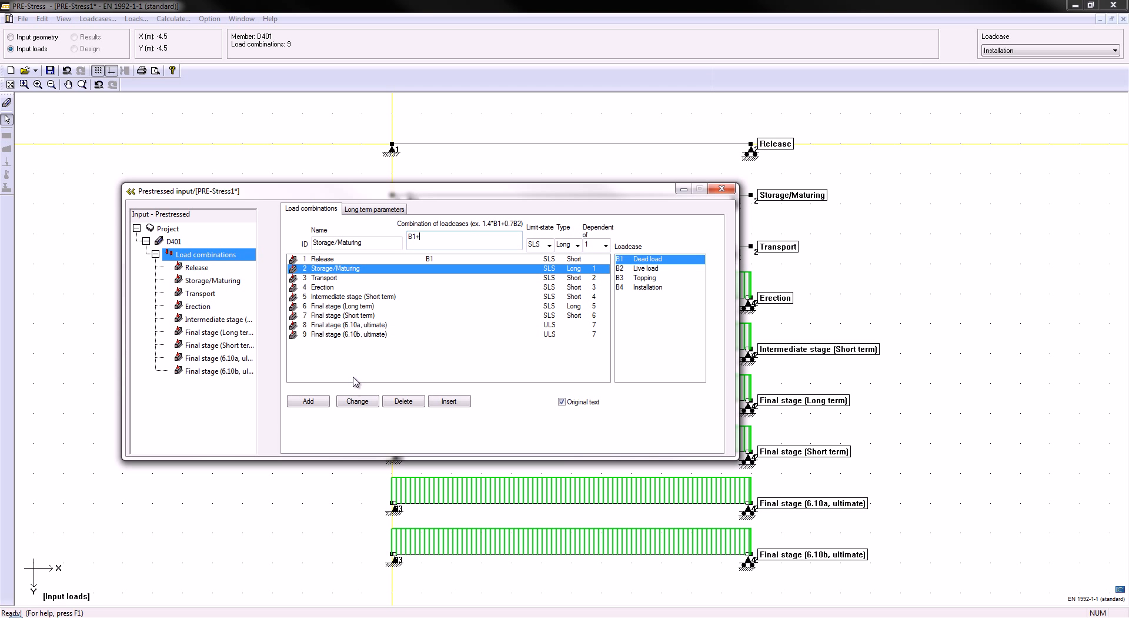
click(362, 403)
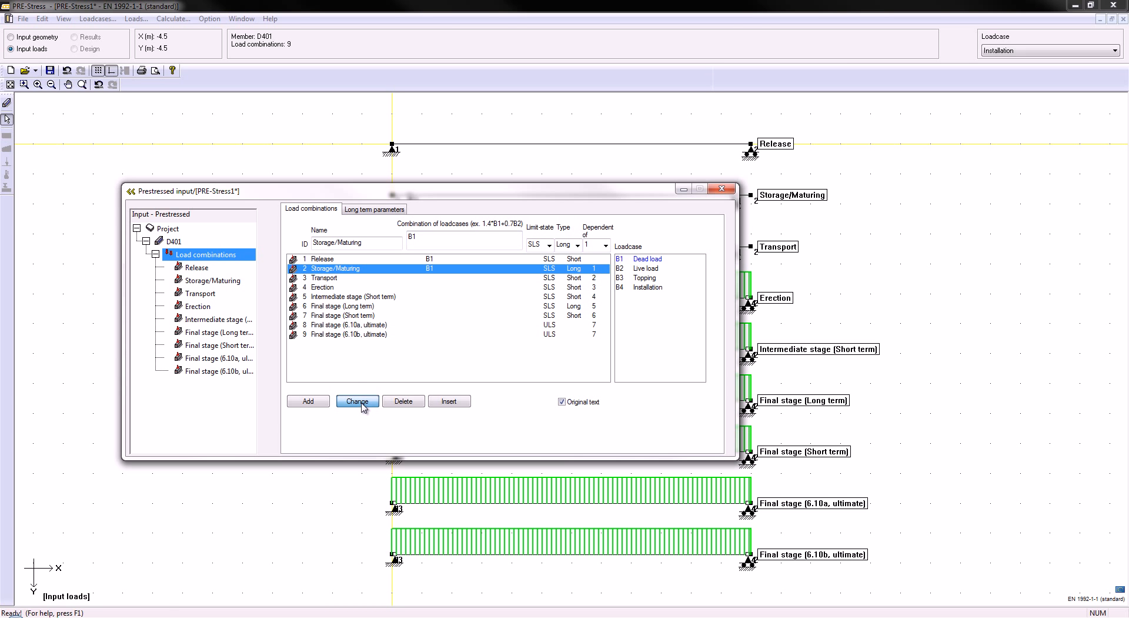
Define the Transport load combination as 1.4*B1, applying a 1.4 factor to the dead load.
click(348, 278)
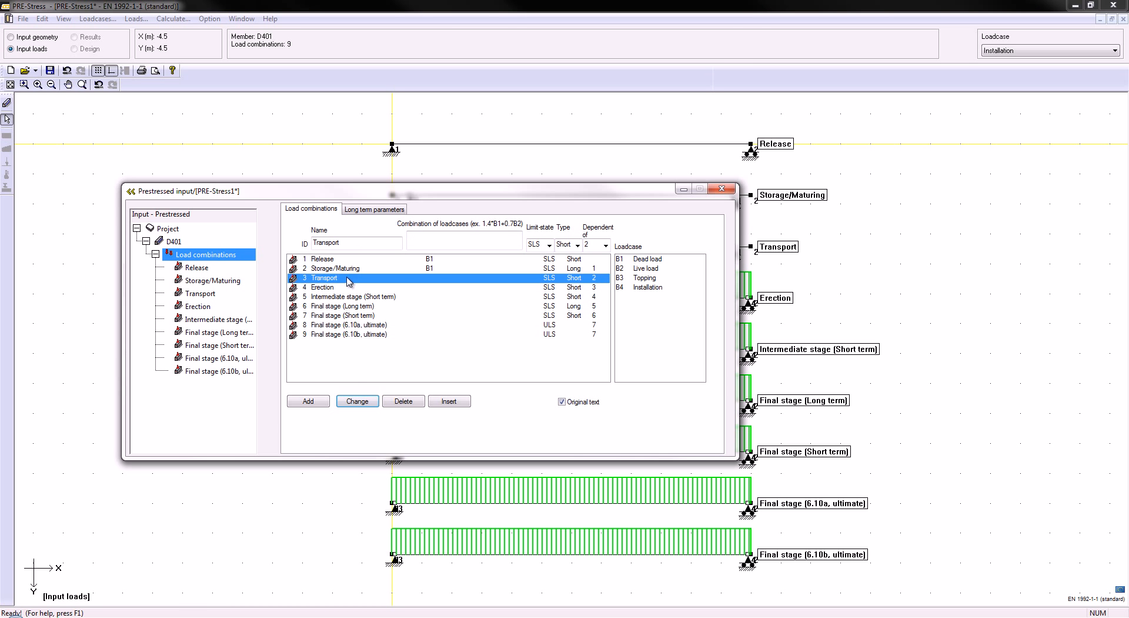
click(649, 261)
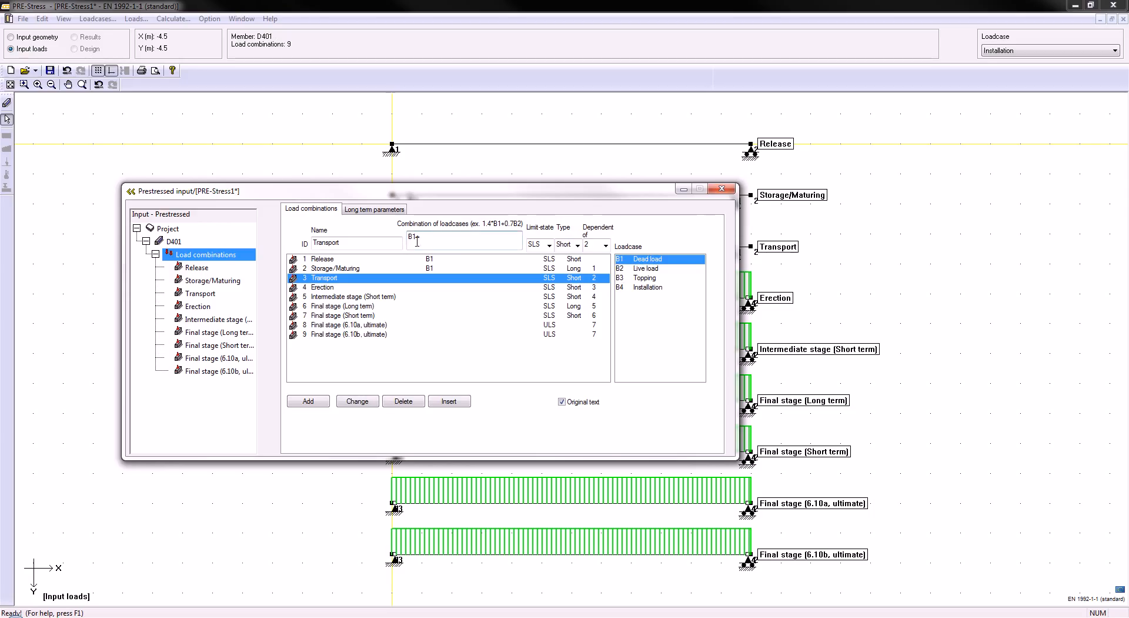
key(Home)
text(1)
click(360, 402)
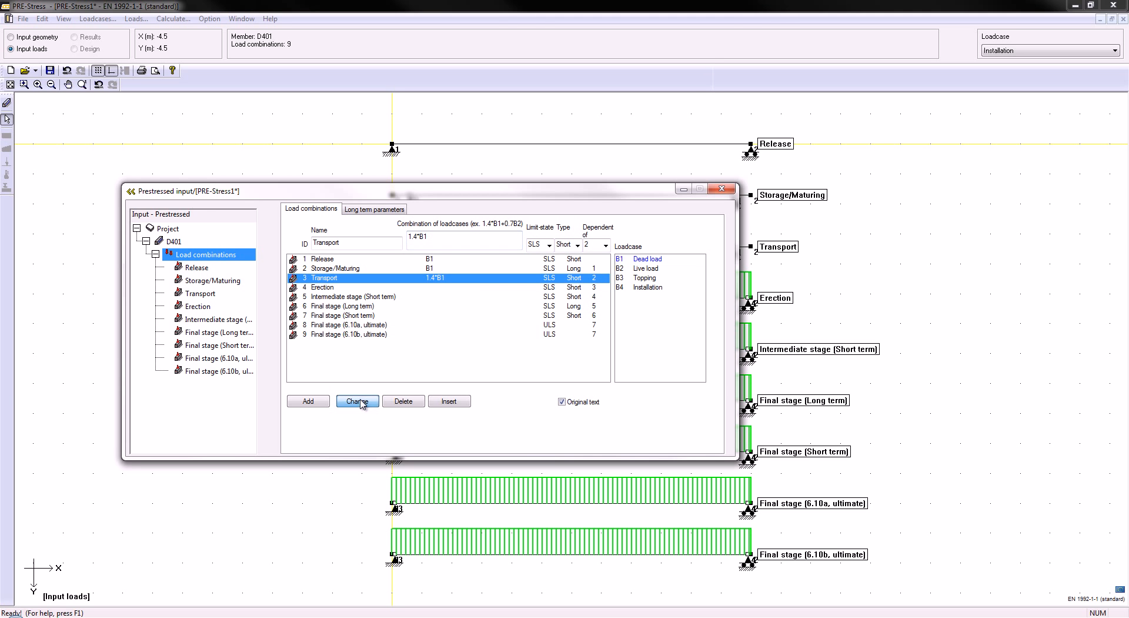
Define the Erection load combination as B1+B3+B4, combining dead load, topping and installation.
click(429, 287)
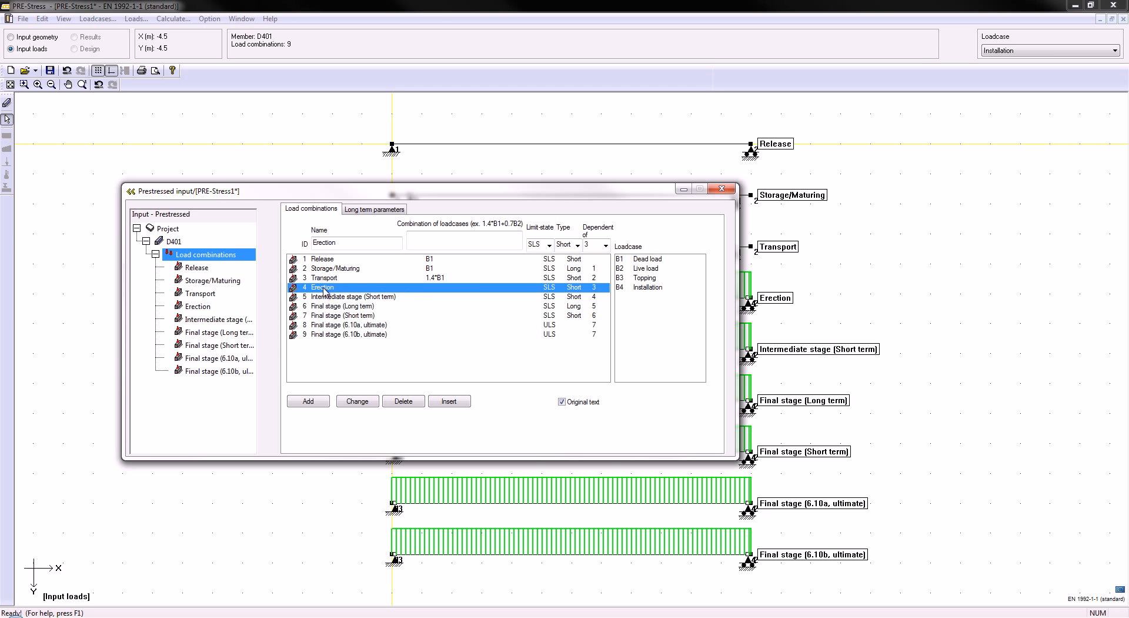
double_click(660, 263)
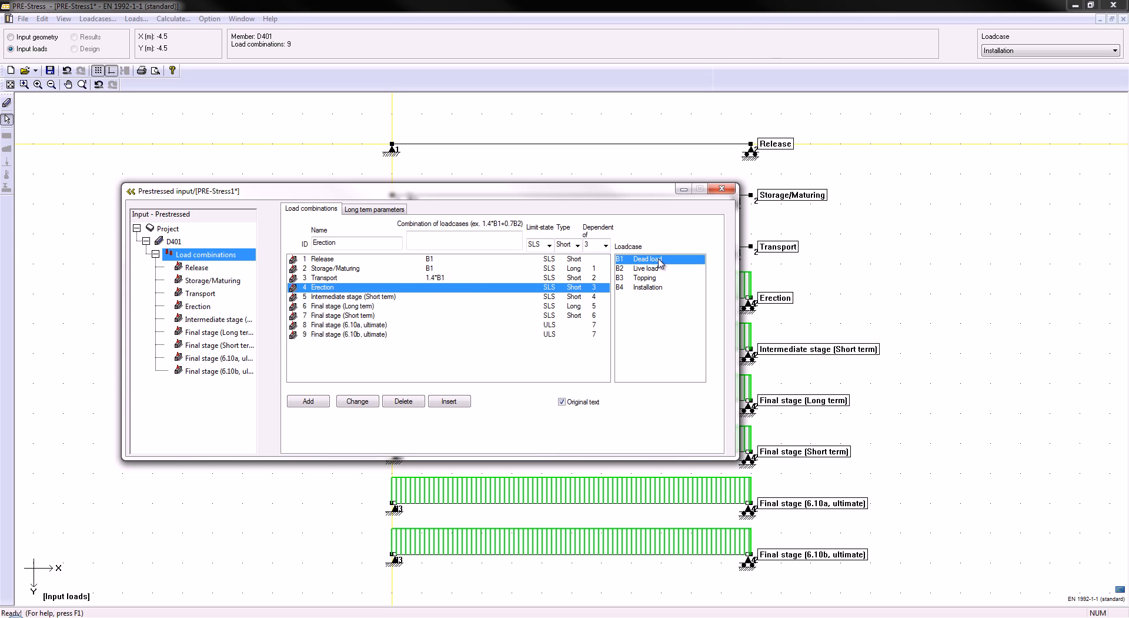
double_click(654, 279)
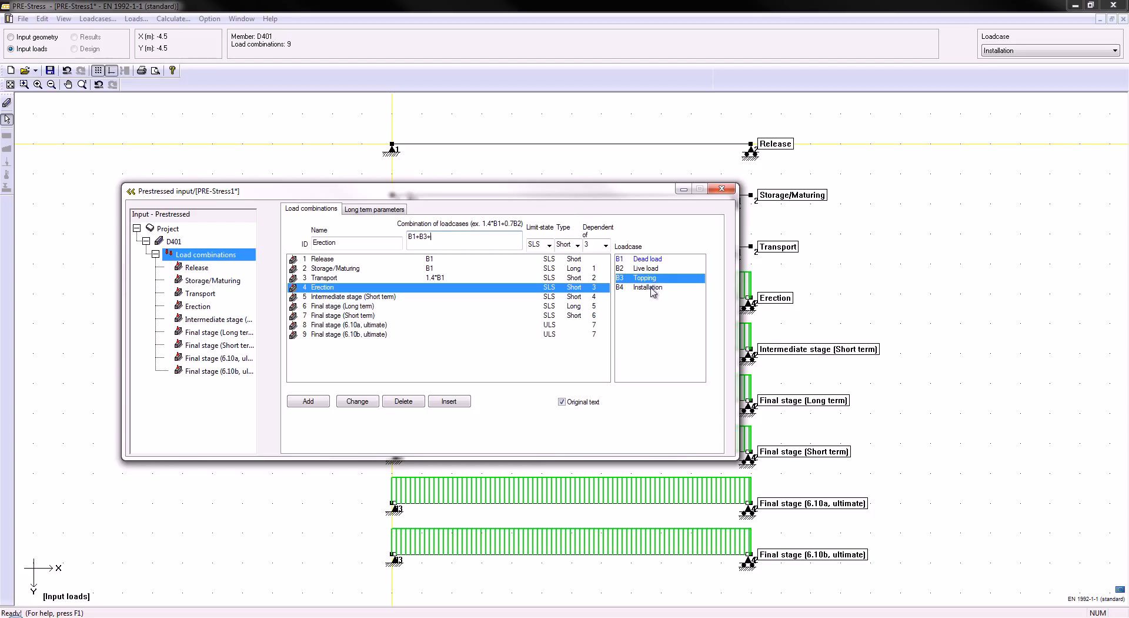
double_click(653, 288)
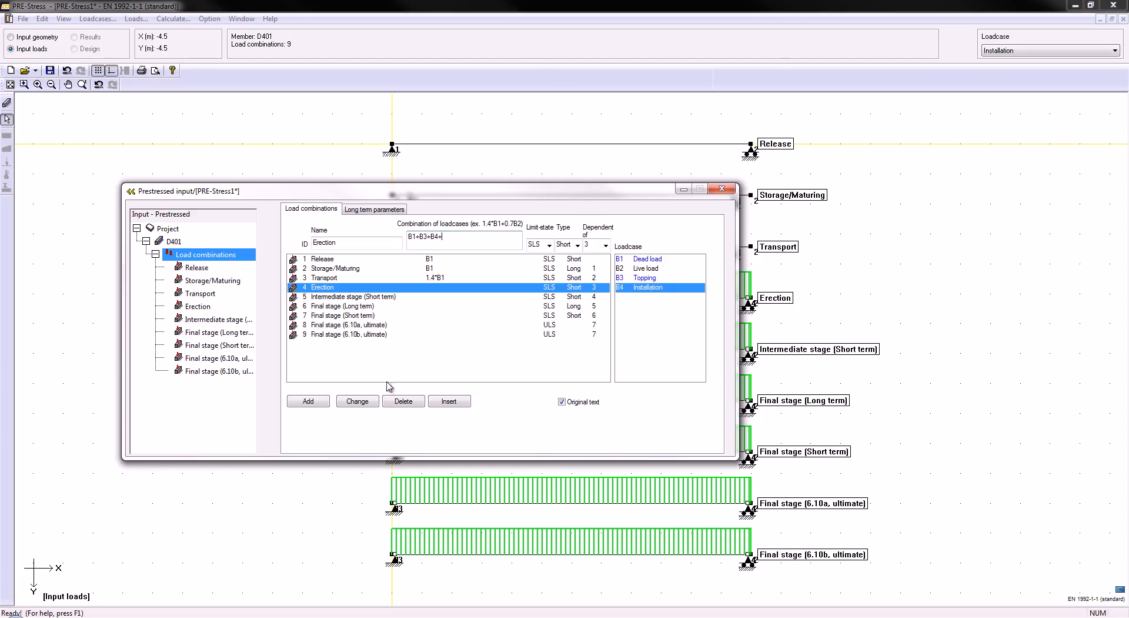
click(367, 405)
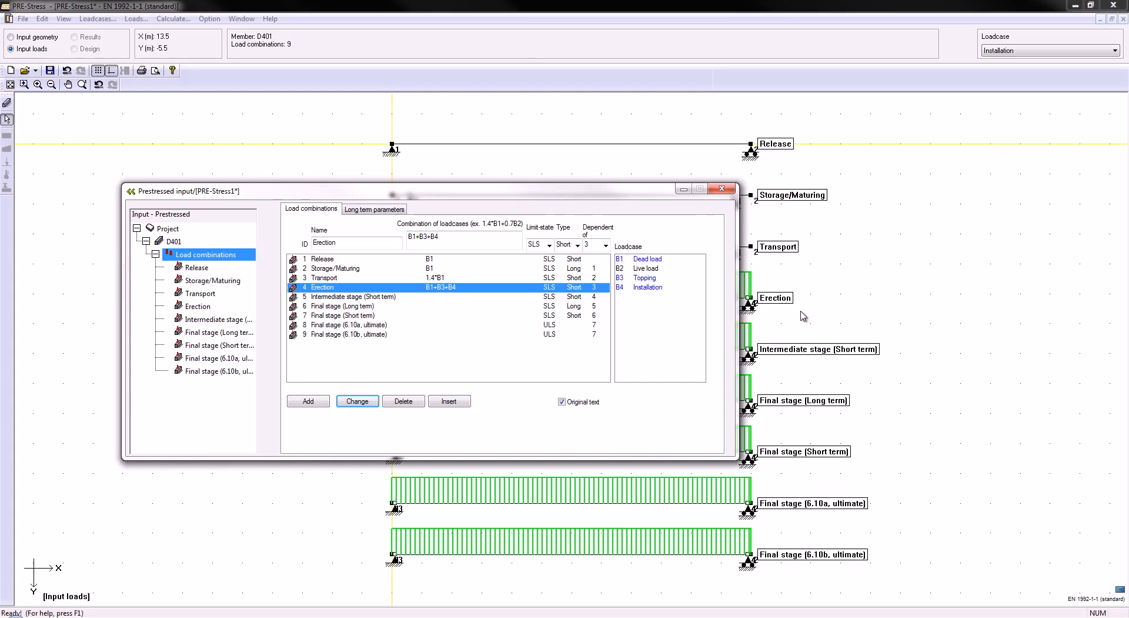
Define the Intermediate stage (Short term) load combination as B1+B3+B4+0.7*B2.
click(388, 302)
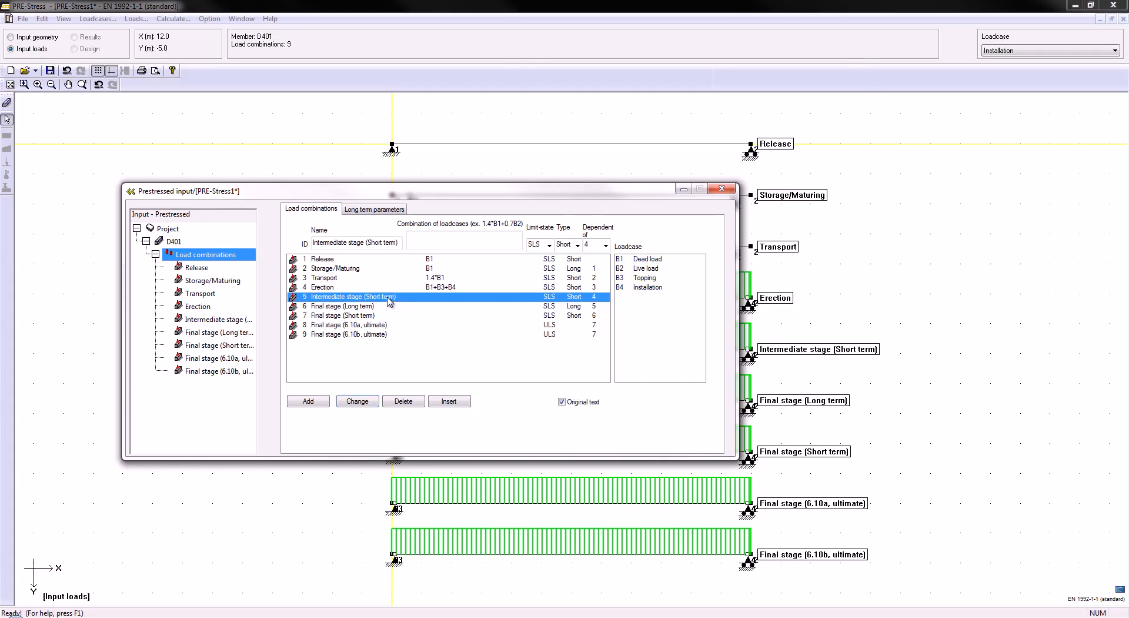
double_click(659, 259)
double_click(653, 277)
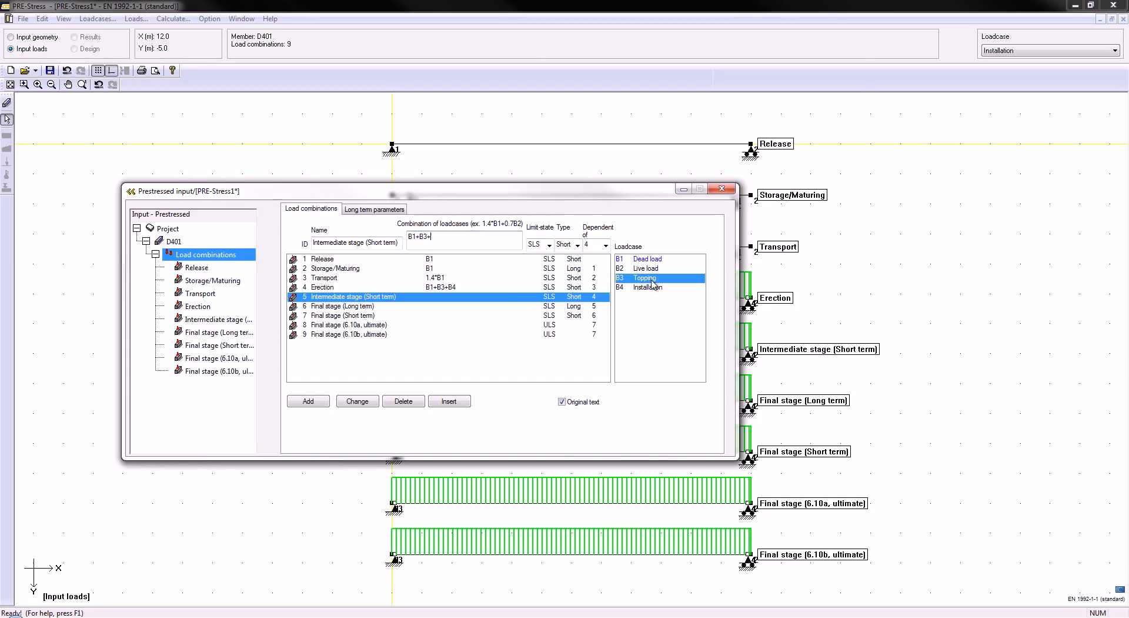
double_click(649, 287)
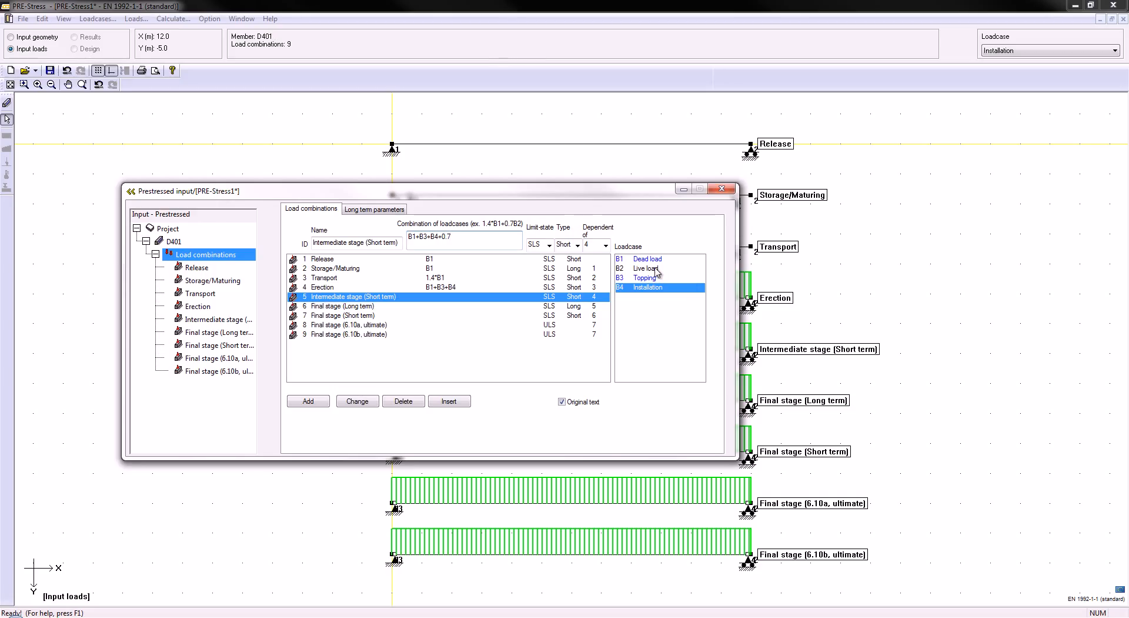
double_click(653, 270)
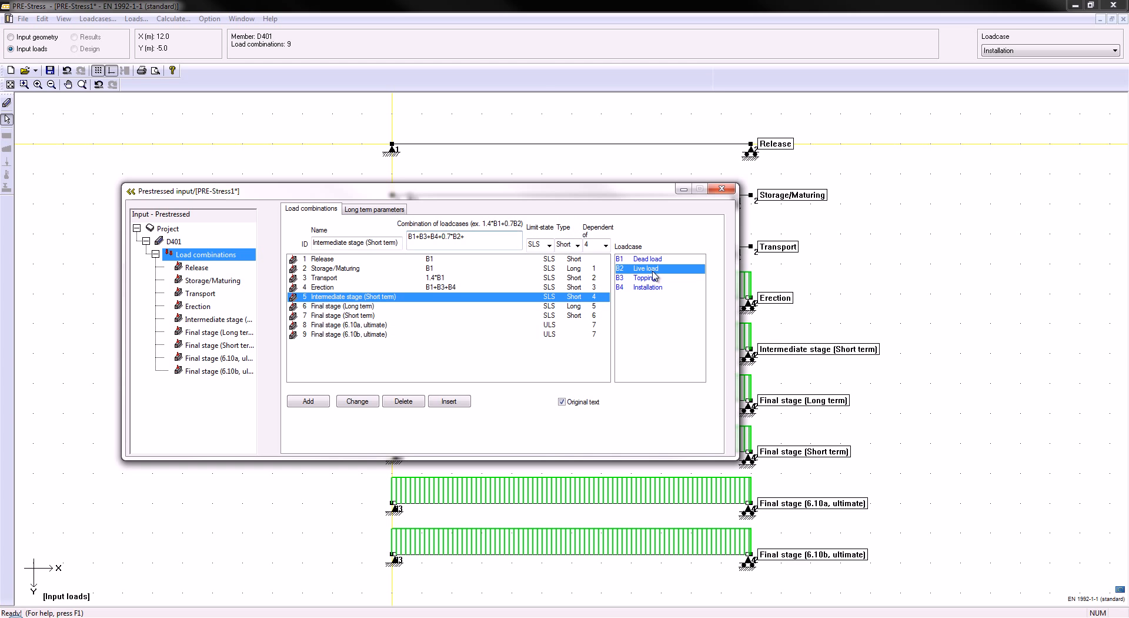
click(354, 403)
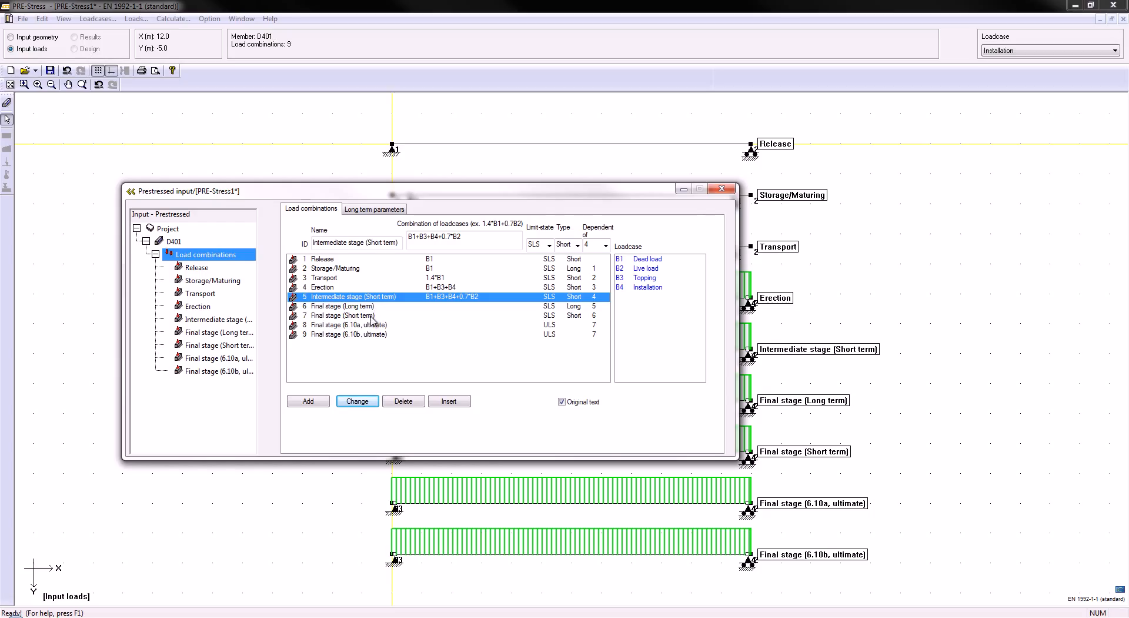
Define the Final stage (Short term) load combination as B1+B3+B4+0.7*B2.
click(372, 316)
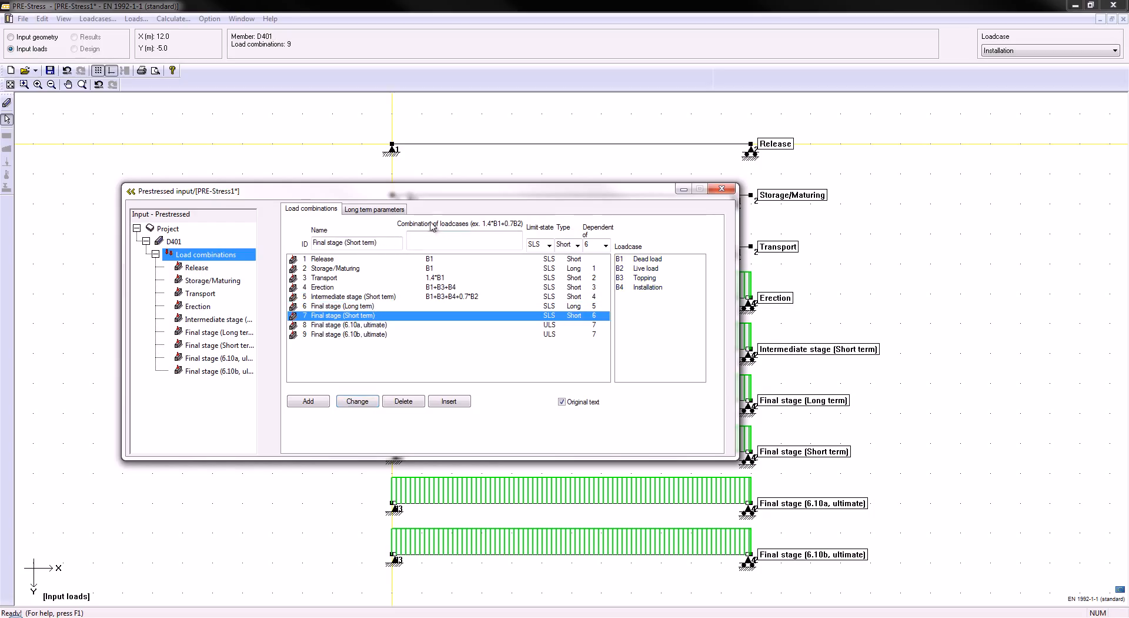
click(433, 241)
click(637, 260)
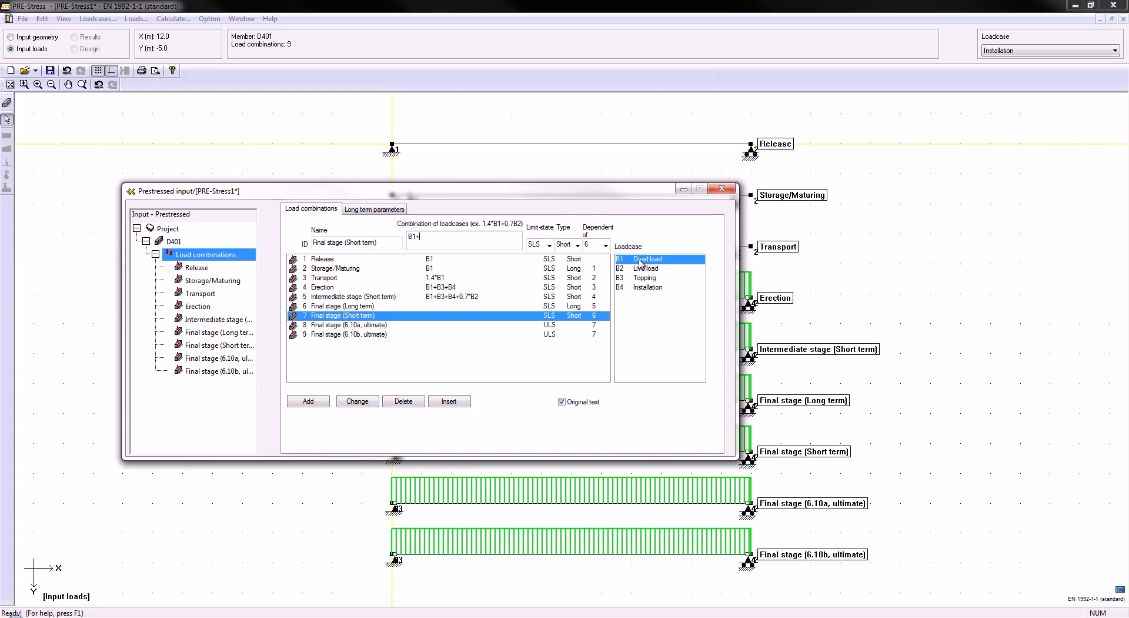
click(643, 278)
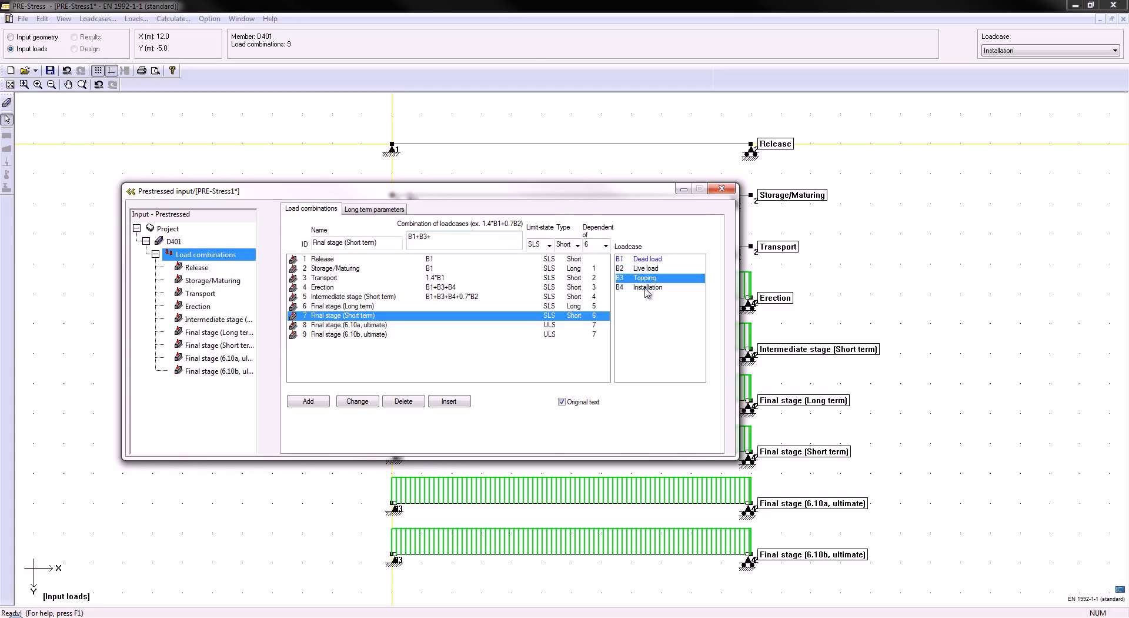
click(647, 288)
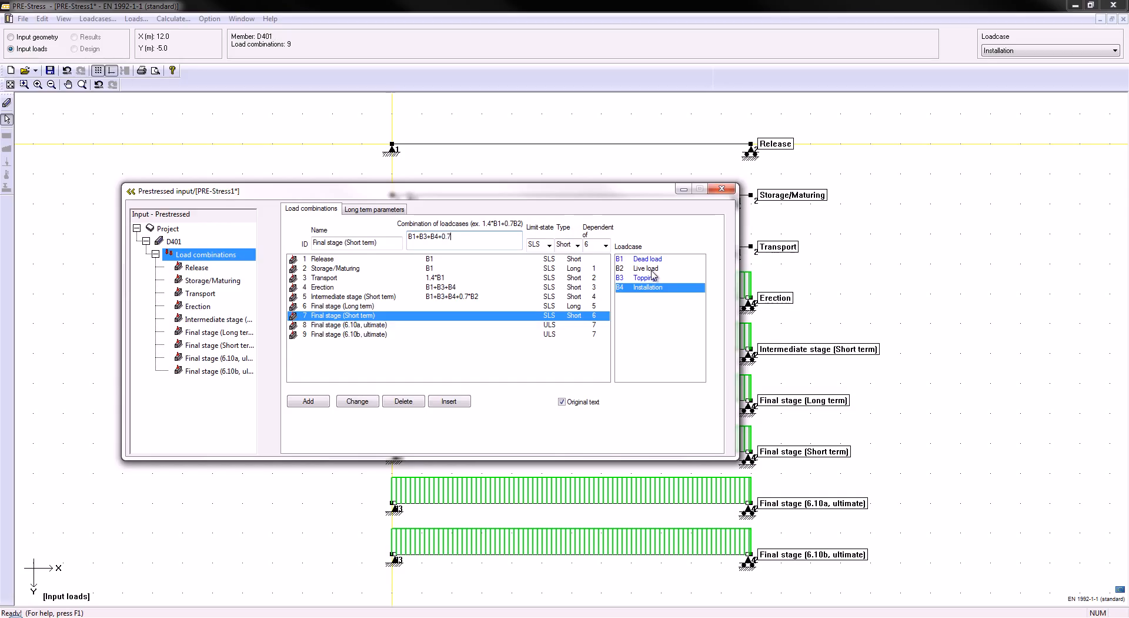
click(653, 268)
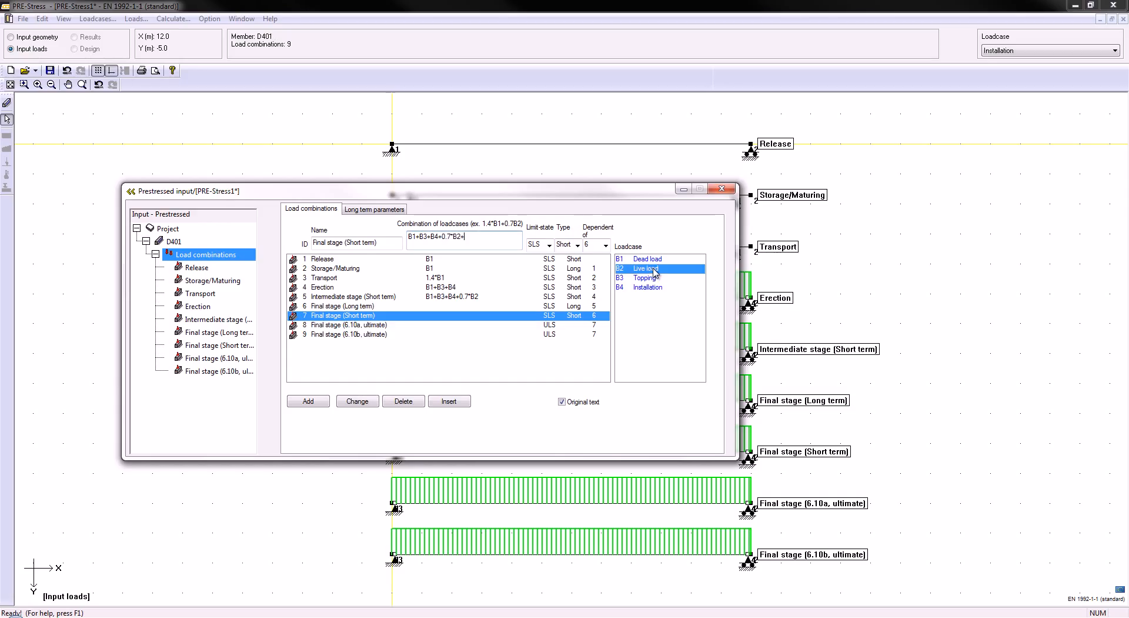
Define the Final stage (Long term) load combination as B1+B3+B4+0.5*B2.
click(418, 306)
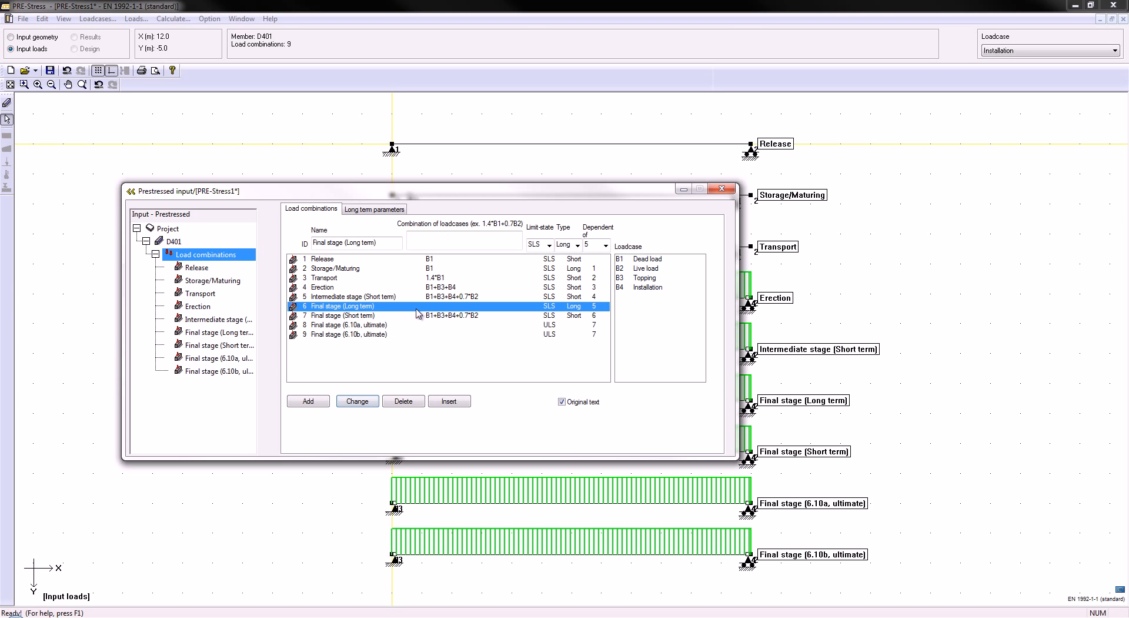
double_click(652, 259)
double_click(652, 278)
double_click(654, 287)
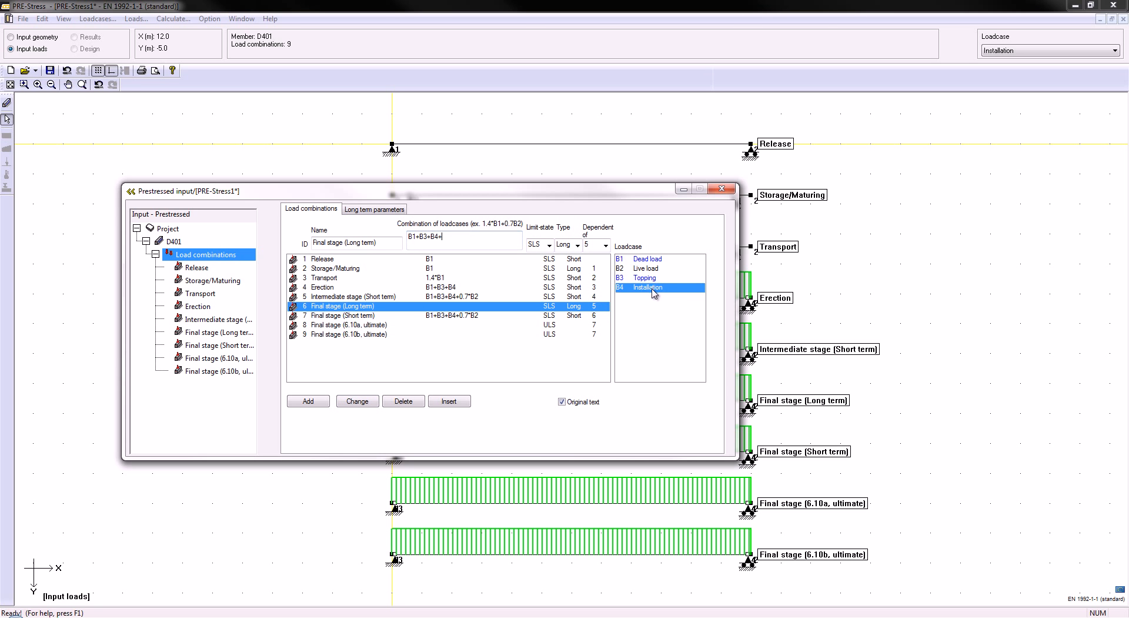
text(0.5)
double_click(657, 273)
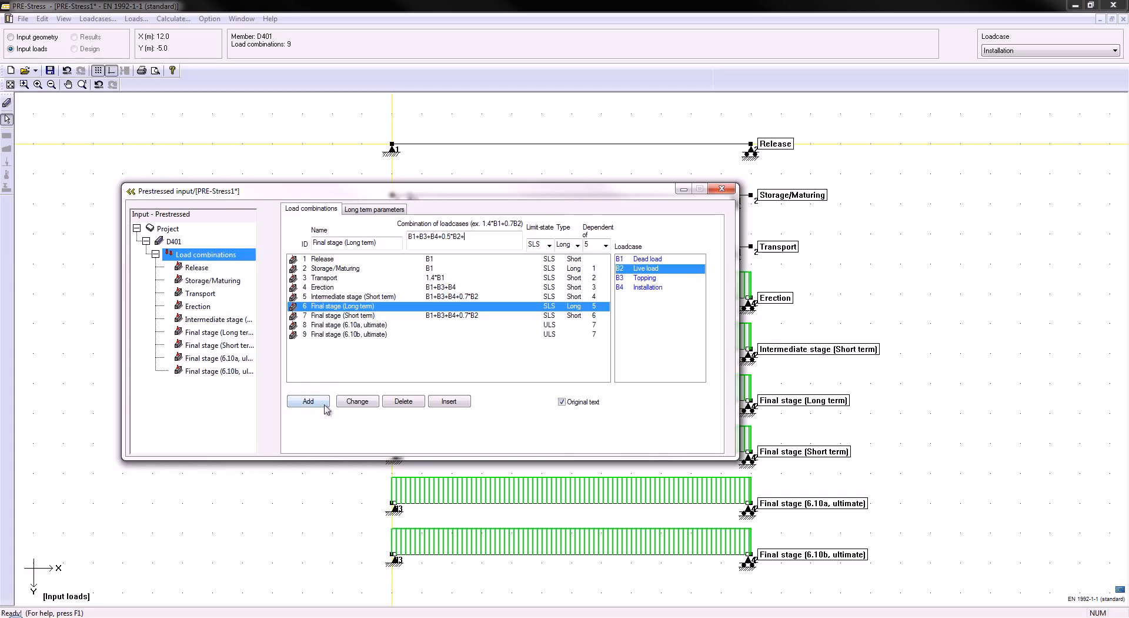
click(361, 406)
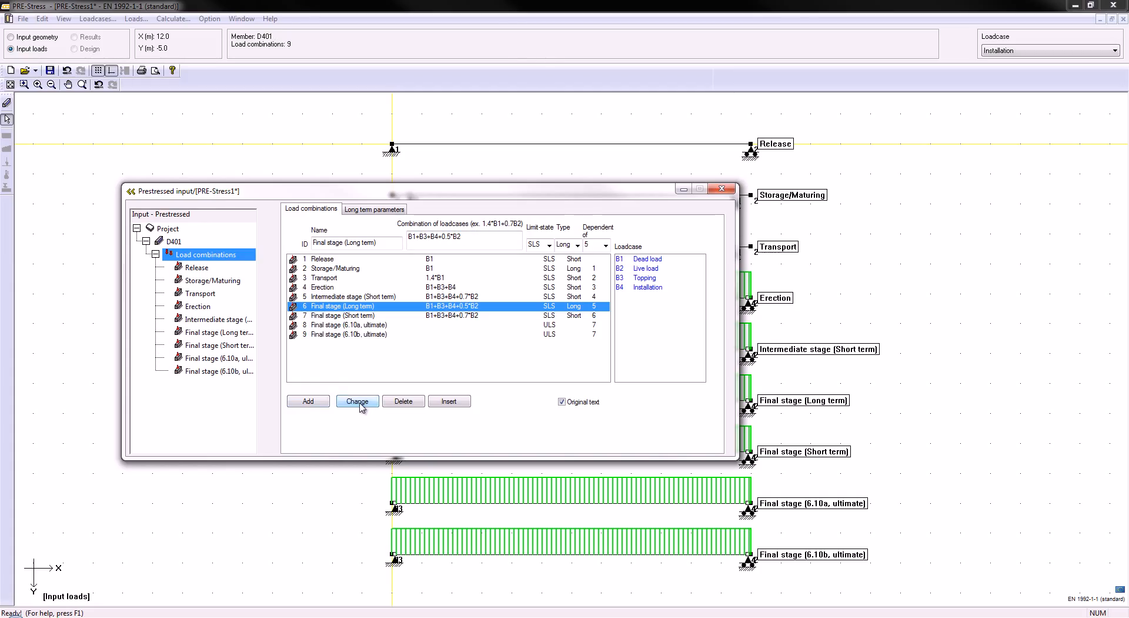
Define the Final stage (6.10a, ultimate) load combination as 1.35*(B1+B3+B4)+1.5*0.7*B2.
click(393, 325)
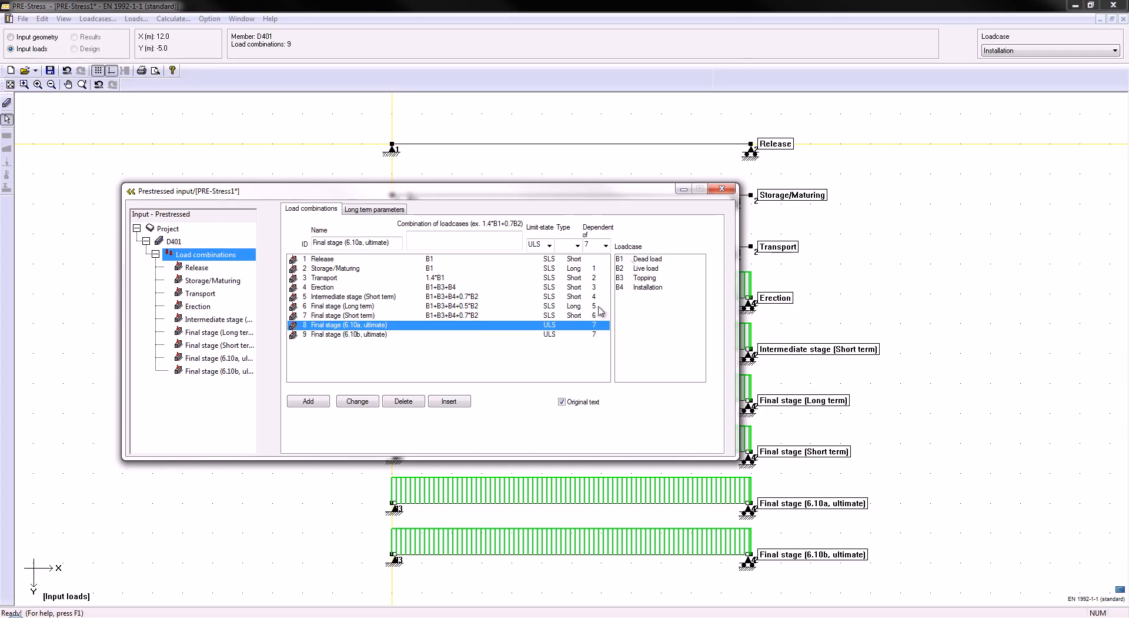
click(509, 244)
text(1.35*)
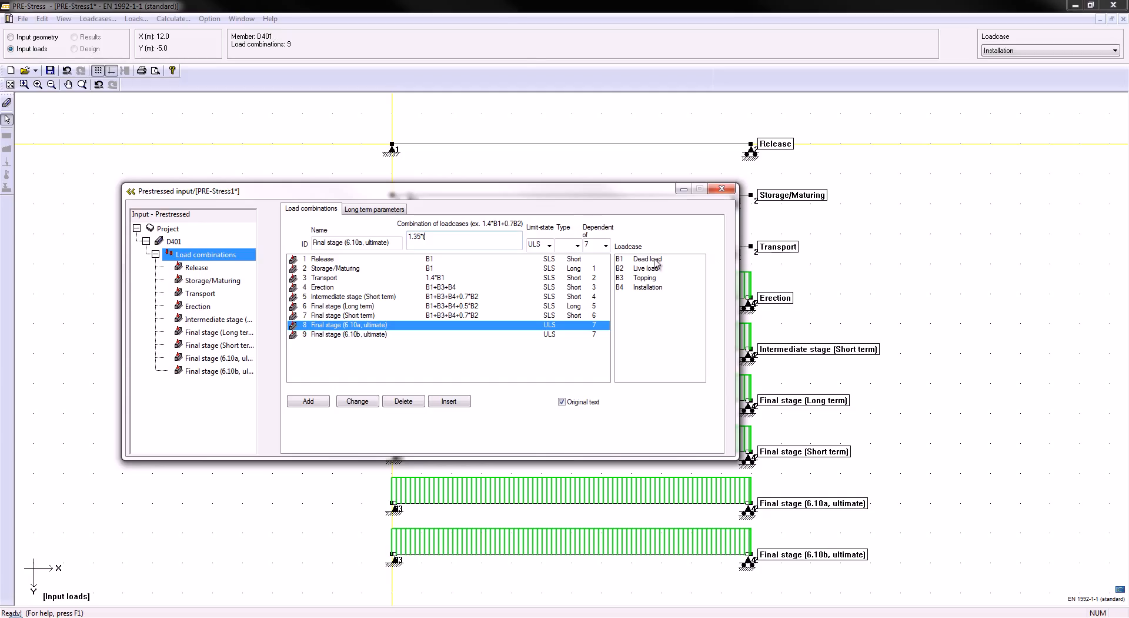
double_click(650, 260)
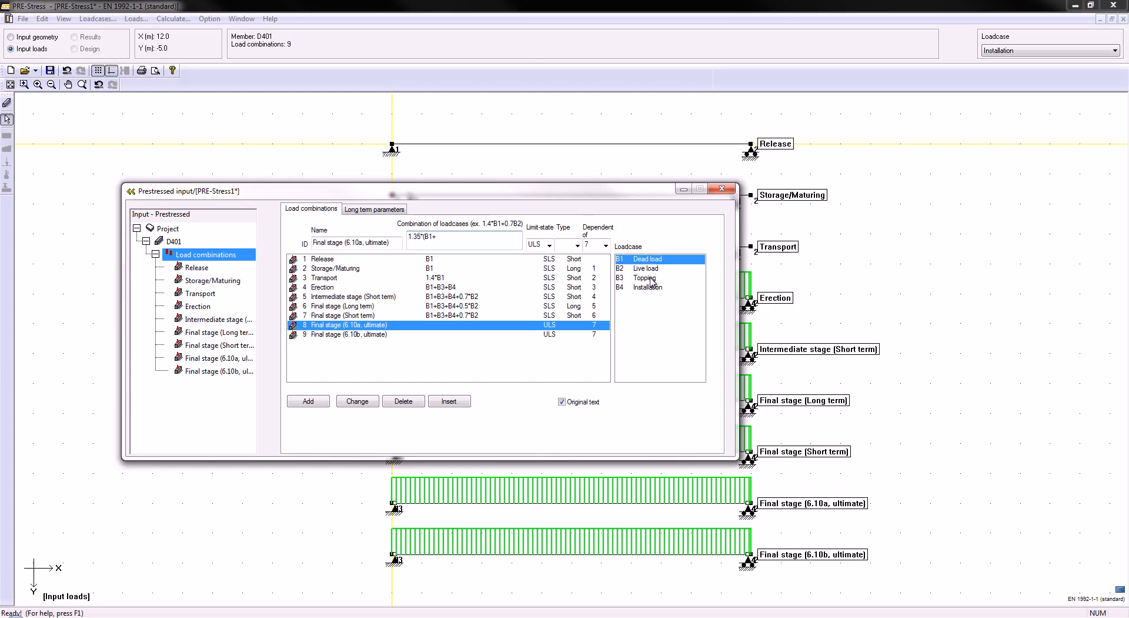
double_click(650, 278)
double_click(650, 288)
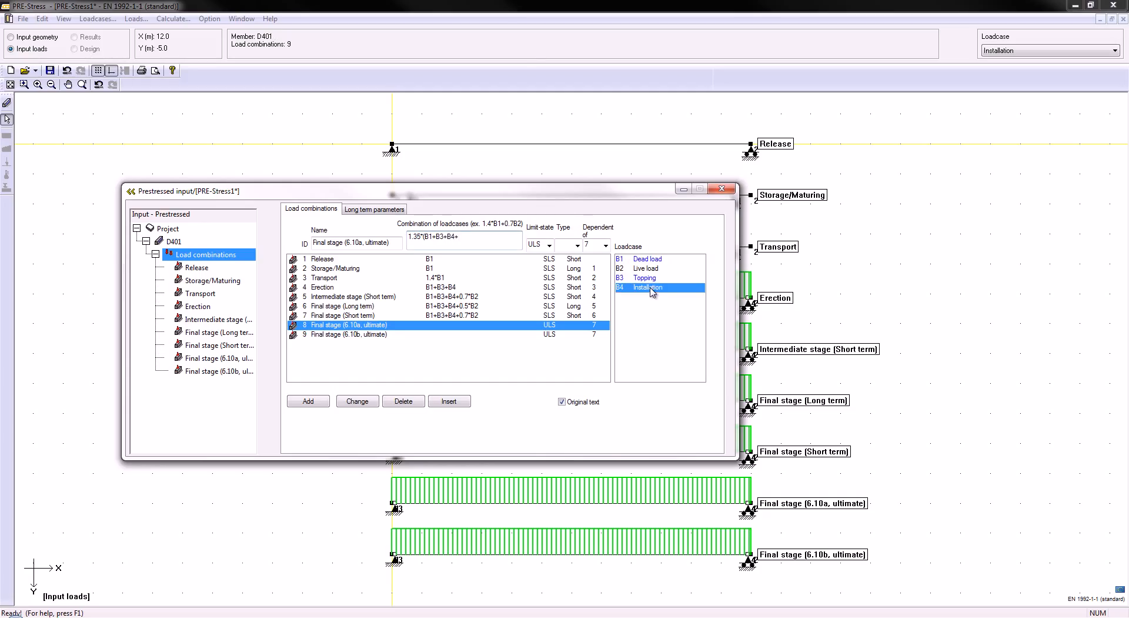
text())
text(+1)
text(.5)
text(*)
text(0.7)
text(*)
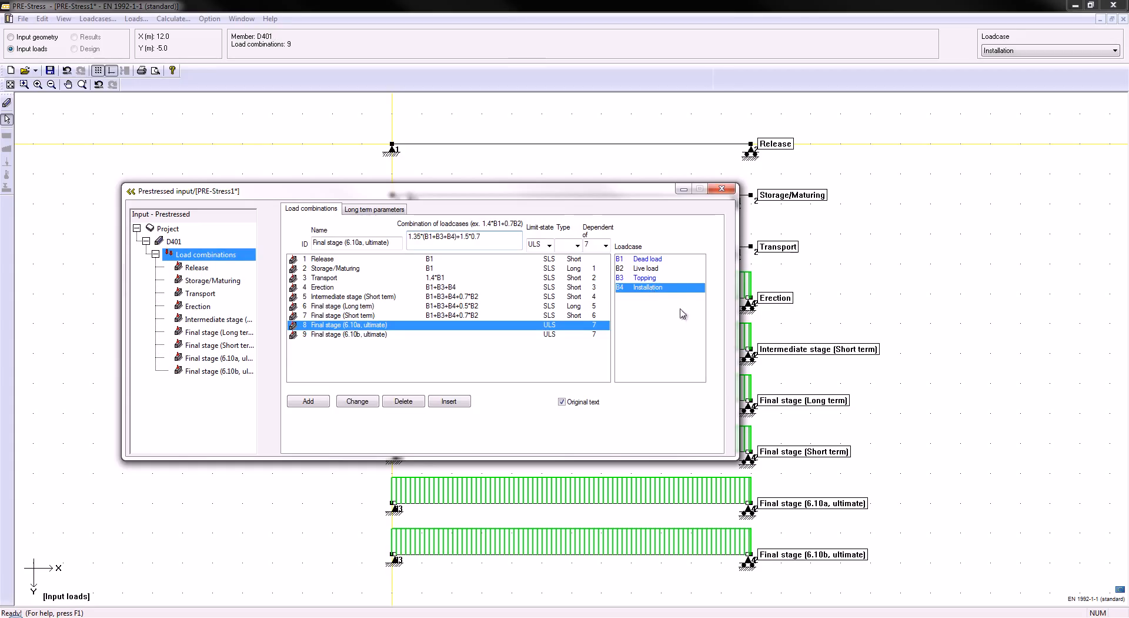
double_click(651, 269)
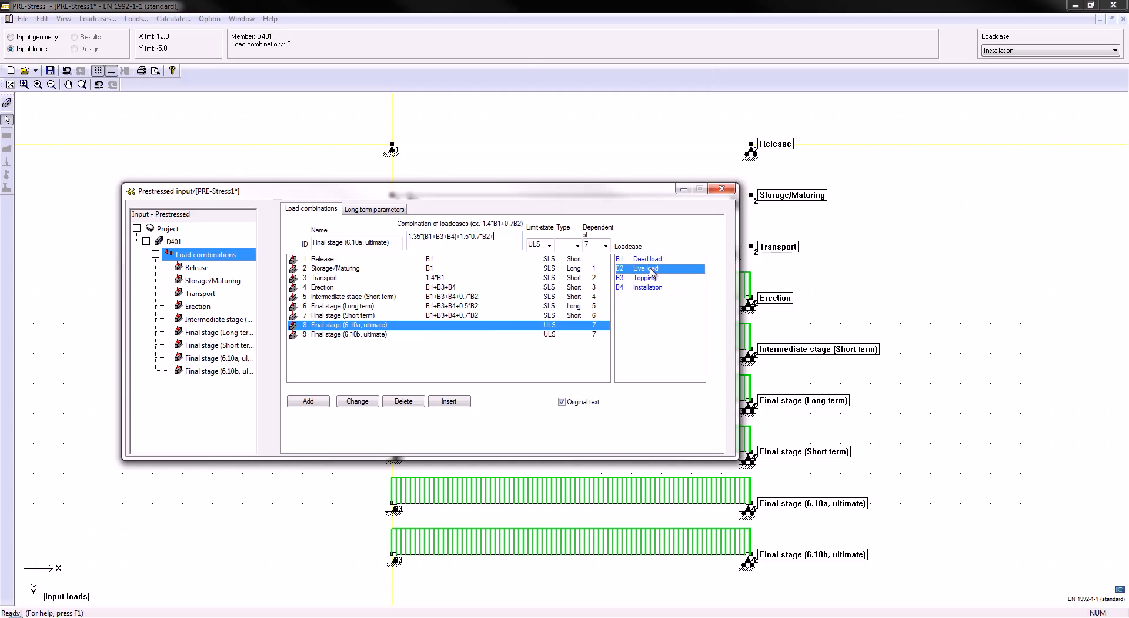
click(371, 406)
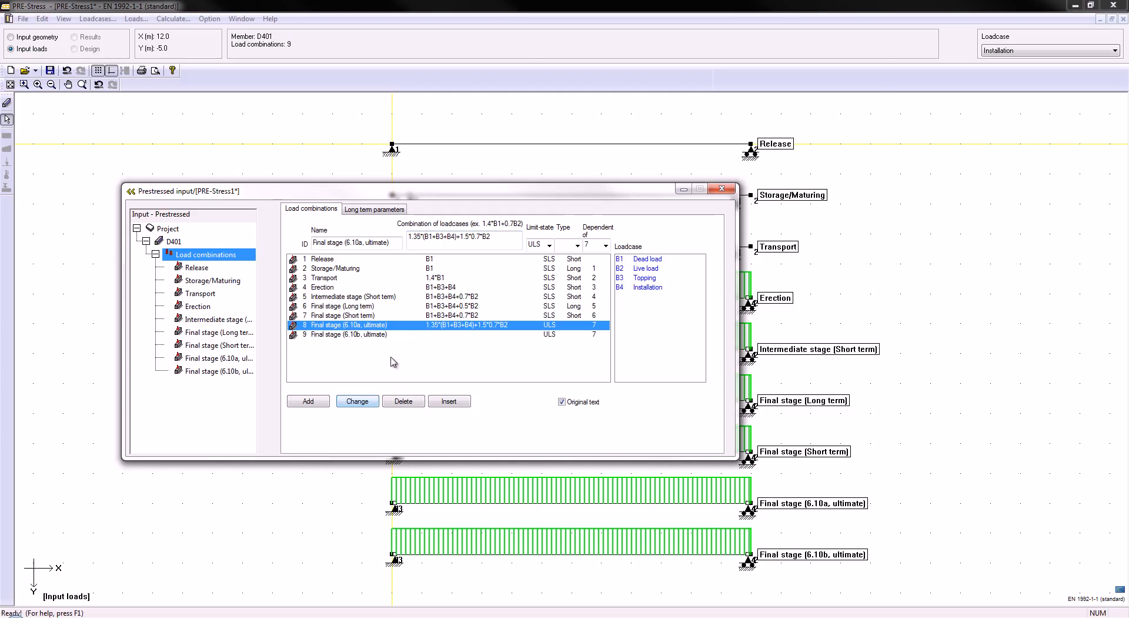
Define the Final stage (6.10b, ultimate) load combination as 1.35*0.85*B1+1.35*0.85*B3+1.35*0.85*B4+1.5*B2.
click(375, 336)
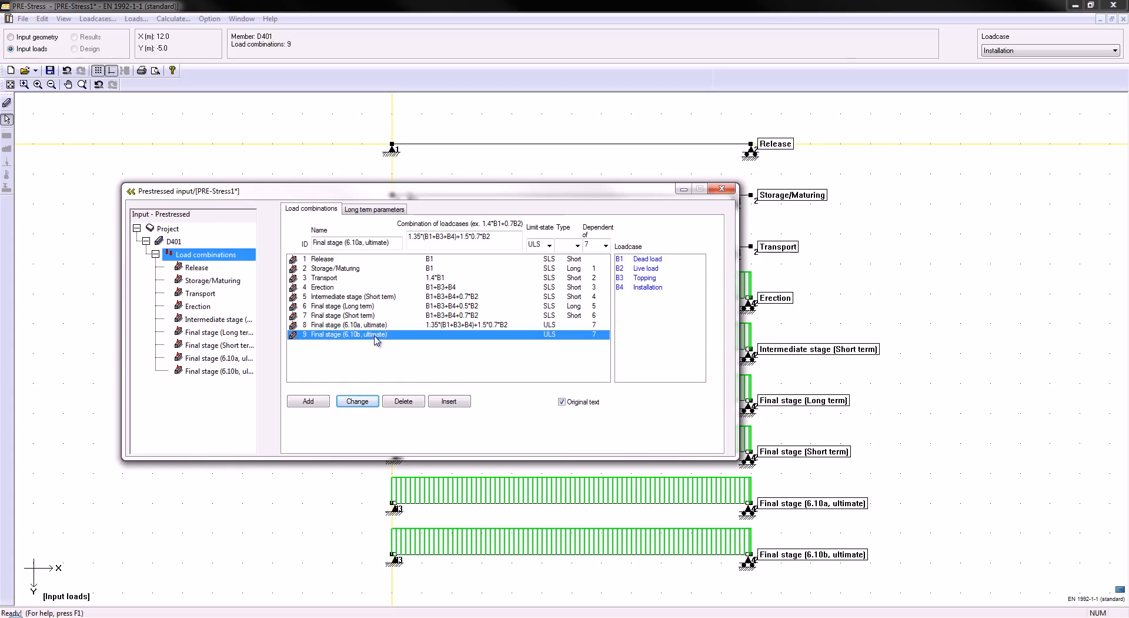
click(446, 240)
text(1.35)
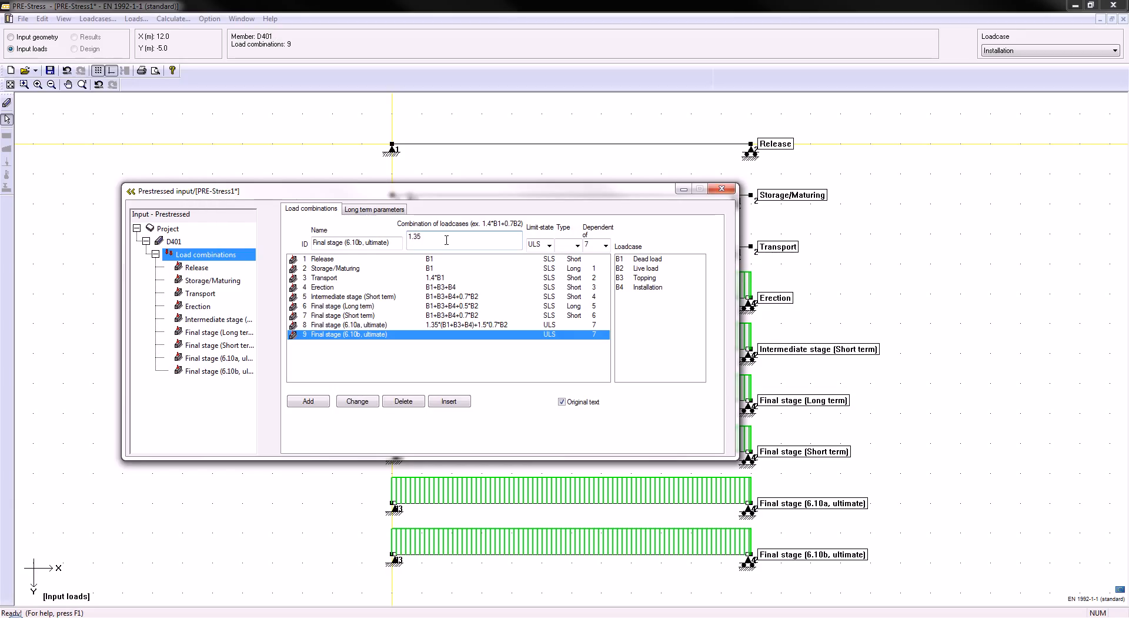
text(*0.85)
double_click(640, 260)
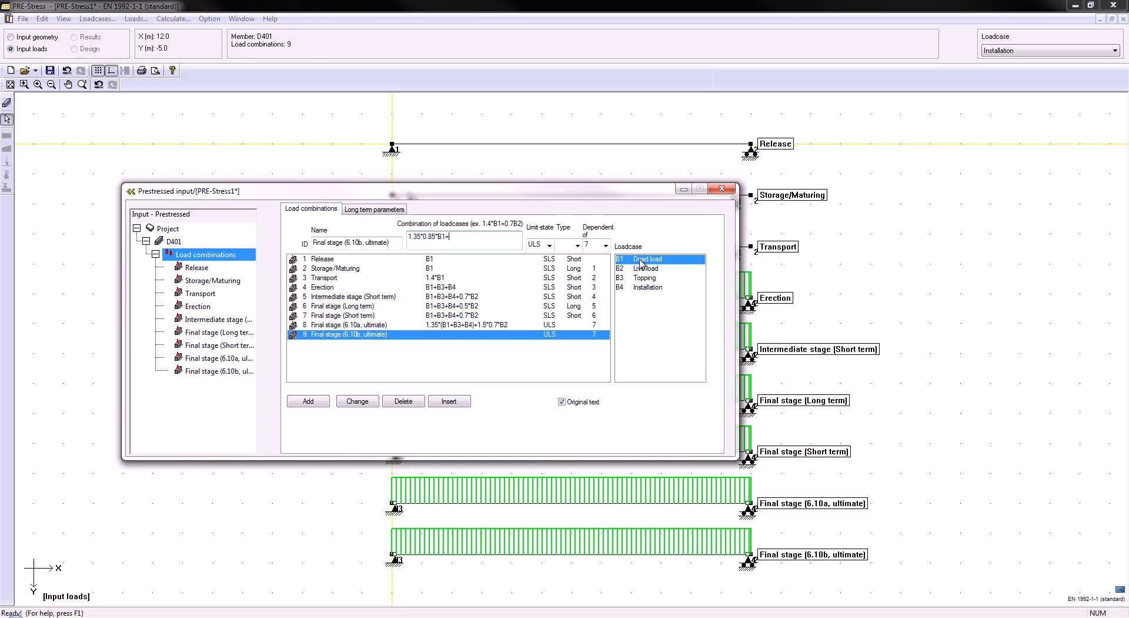
text(1.35*0.85)
double_click(650, 280)
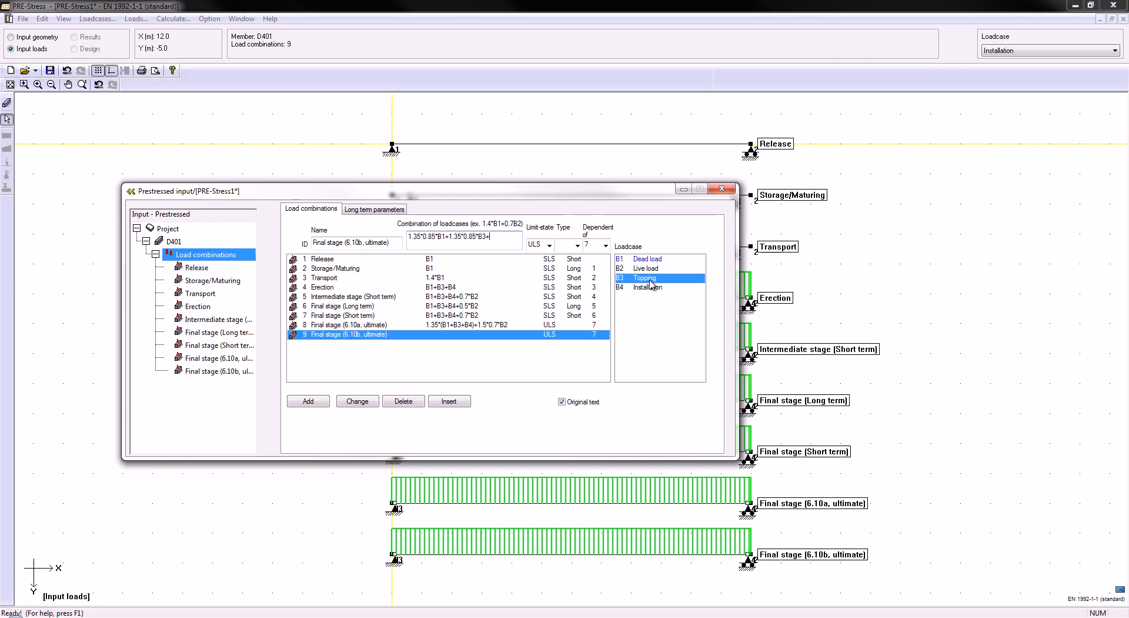
text(1.35*0.85)
double_click(647, 287)
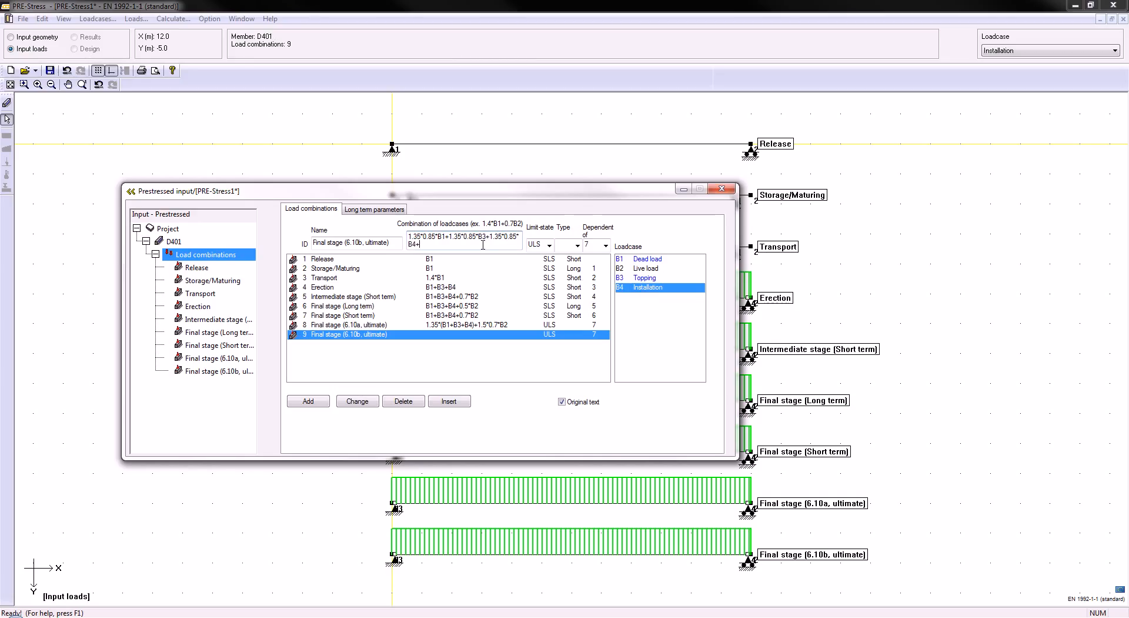
text(1.5)
click(641, 268)
click(354, 402)
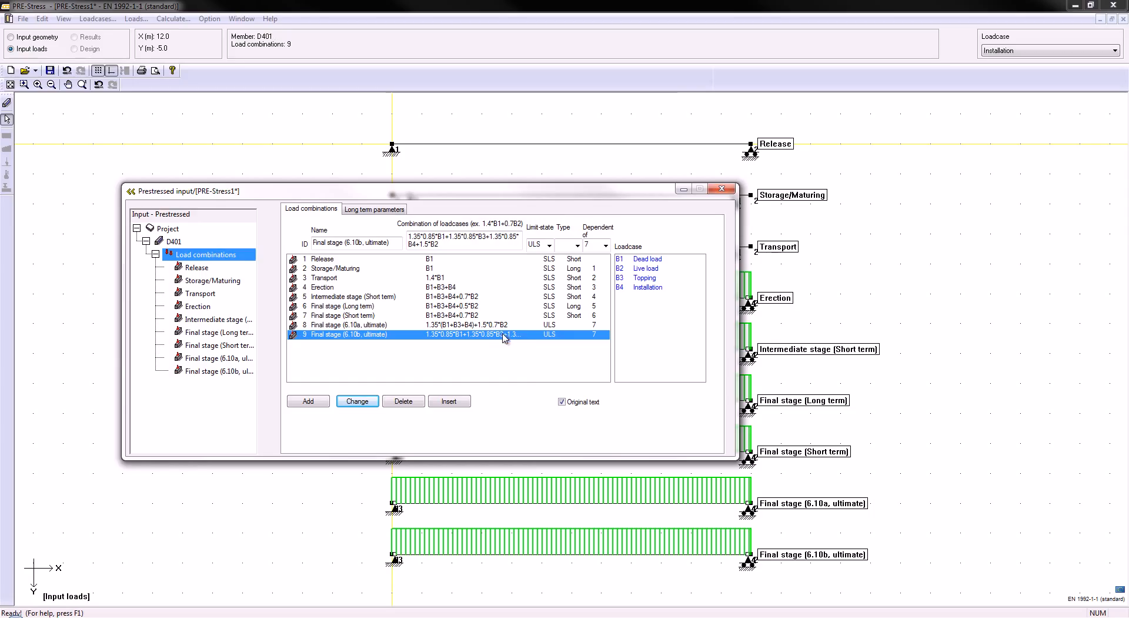
View the load combination expressions in simplified form and restore their display as original text.
click(563, 403)
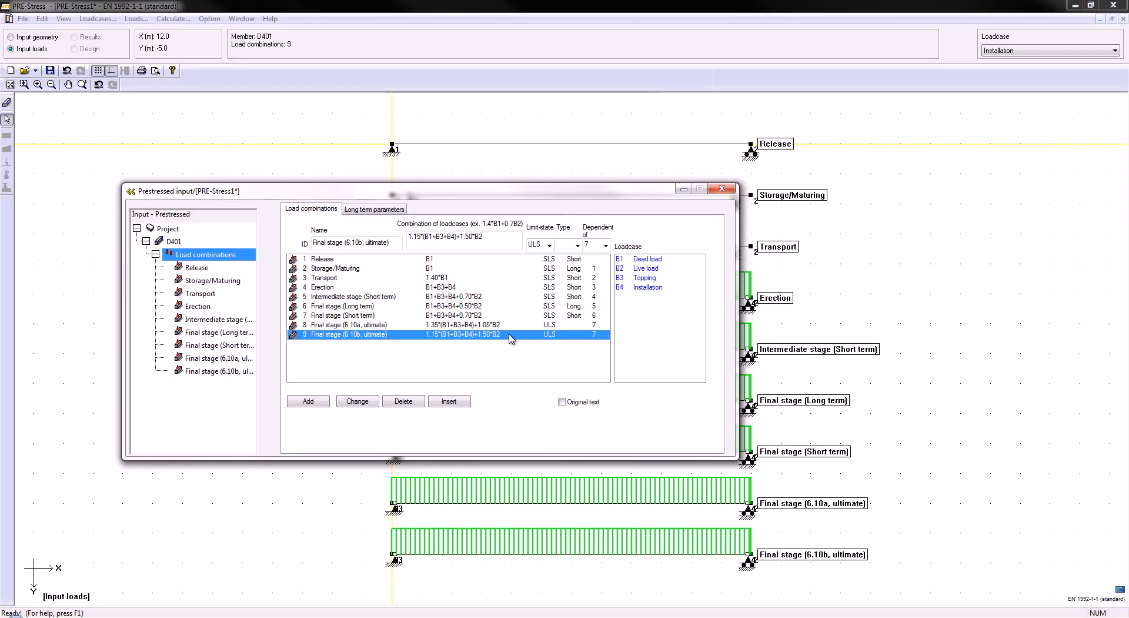
click(562, 402)
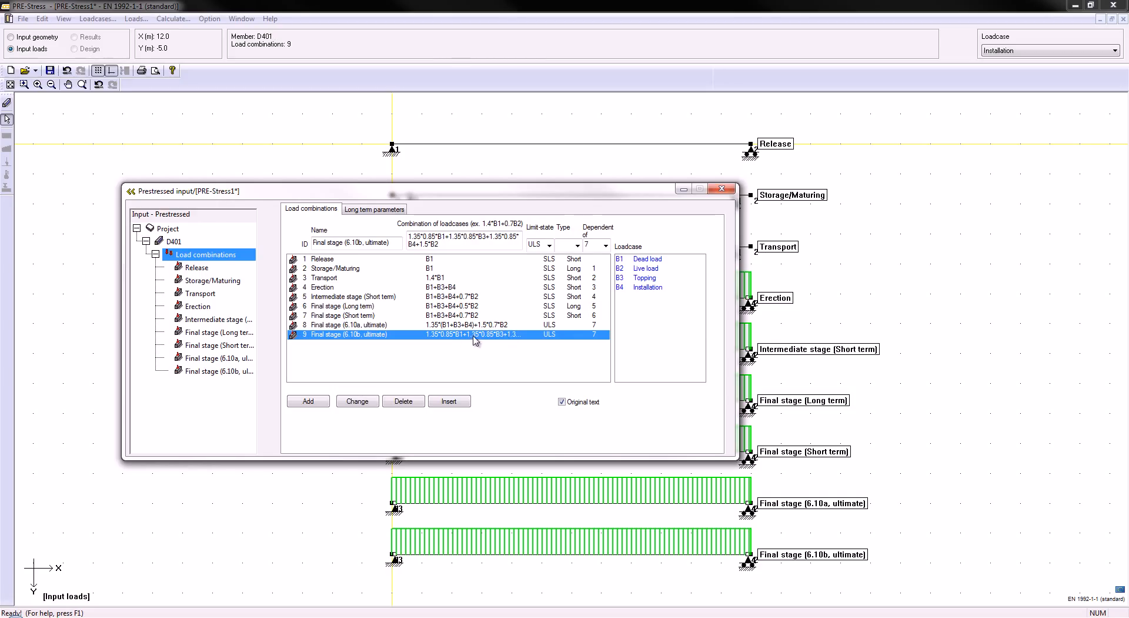
Set the long-term creep coefficient to 0.5 for Storage/Maturing and 1.5 for Final stage (Long term), with 0.2 per mille shrinkage for both.
click(378, 213)
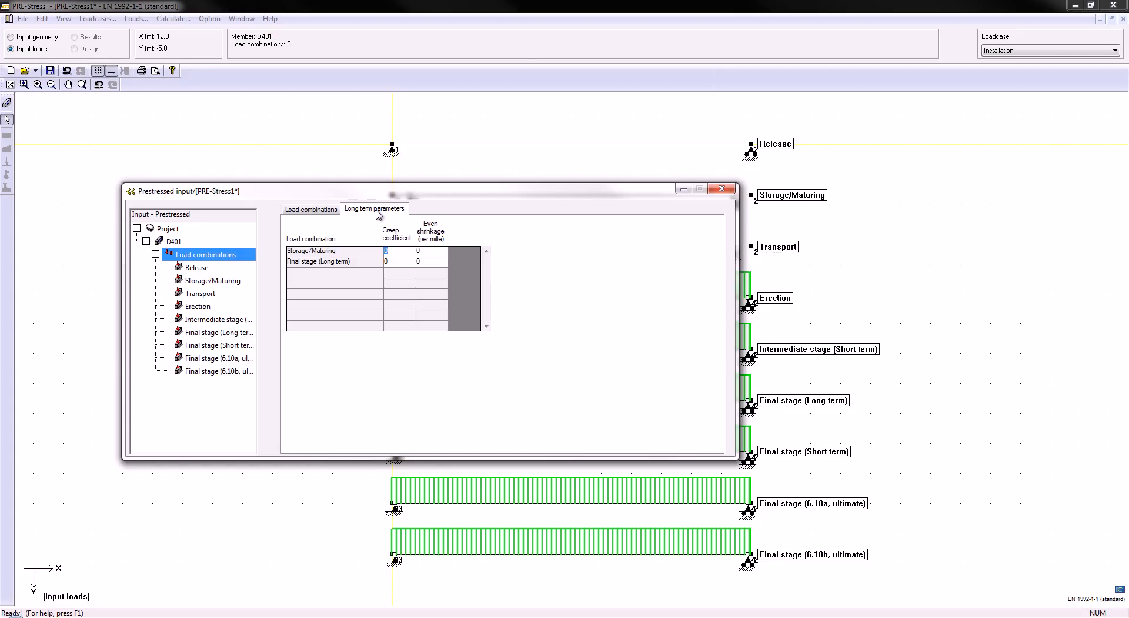
text(0.5)
click(426, 251)
text(0.2)
click(399, 260)
key(BackSpace)
text(1.52)
Calculate all prestressed elements with cracked section analysis and display the deflection diagrams for every load combination.
click(175, 19)
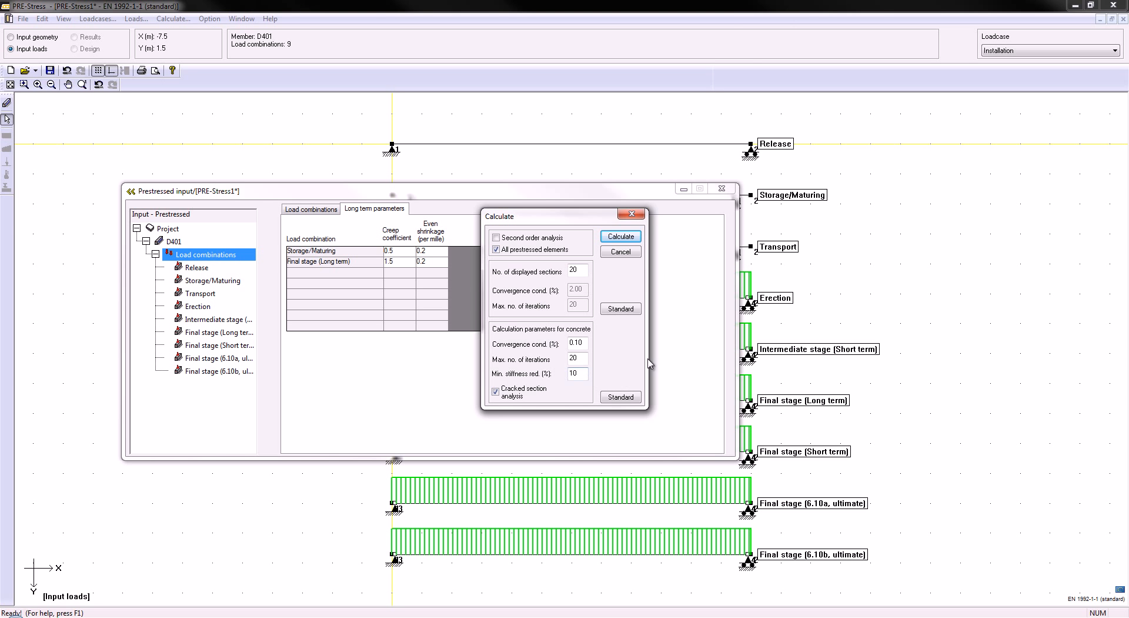
click(622, 236)
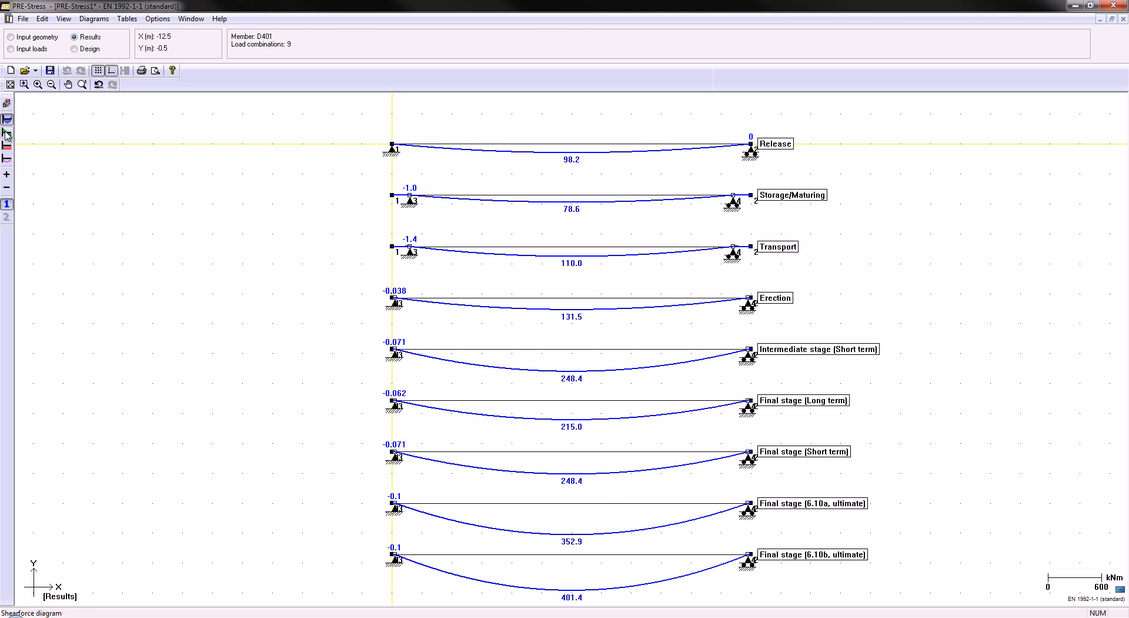
click(7, 159)
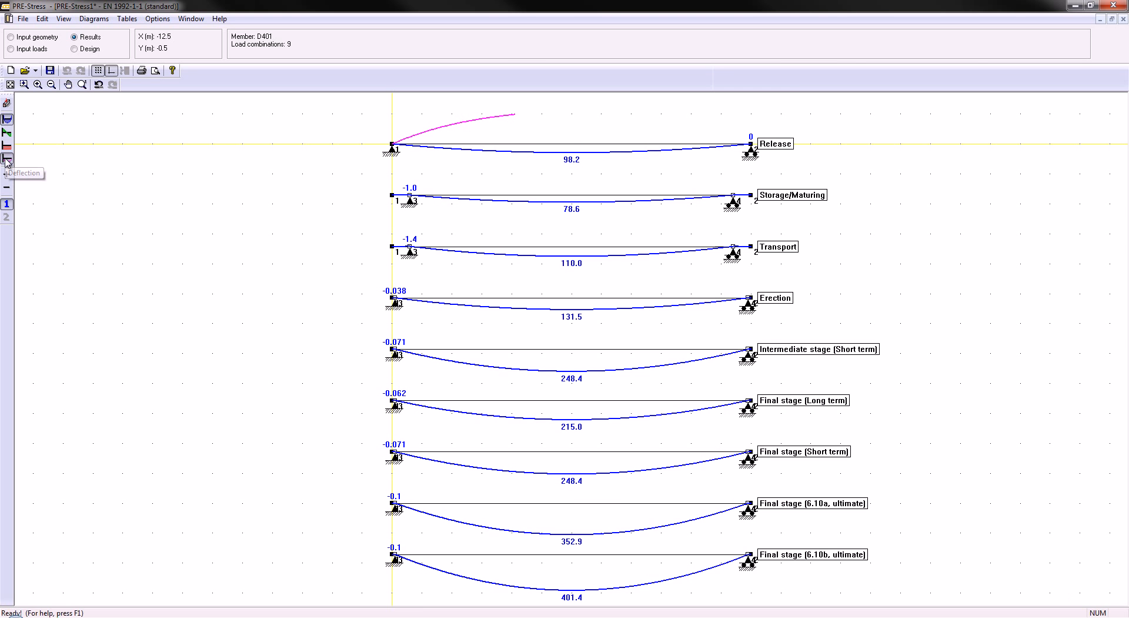
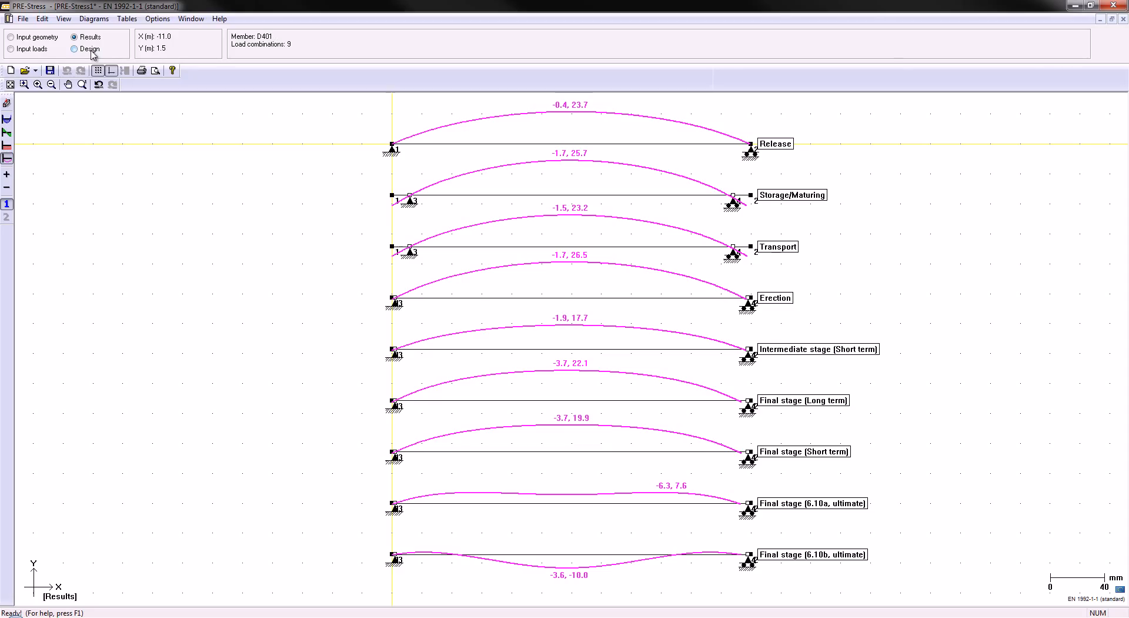
Run the design calculation of beam D401 for all load combinations and dismiss the calculation log.
click(90, 49)
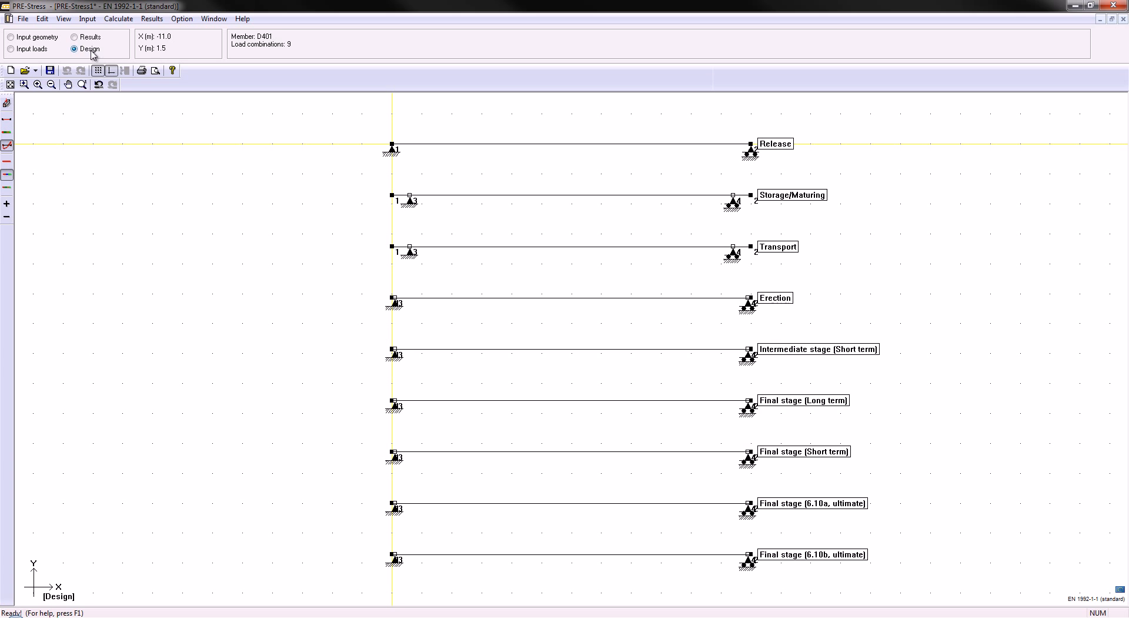
click(124, 20)
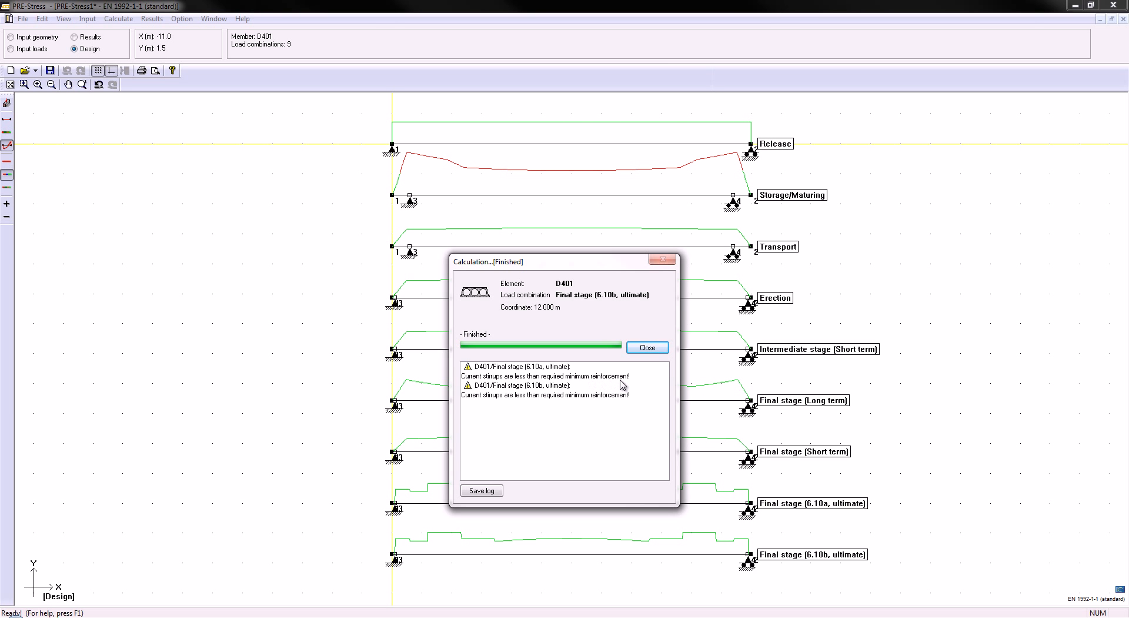
click(647, 348)
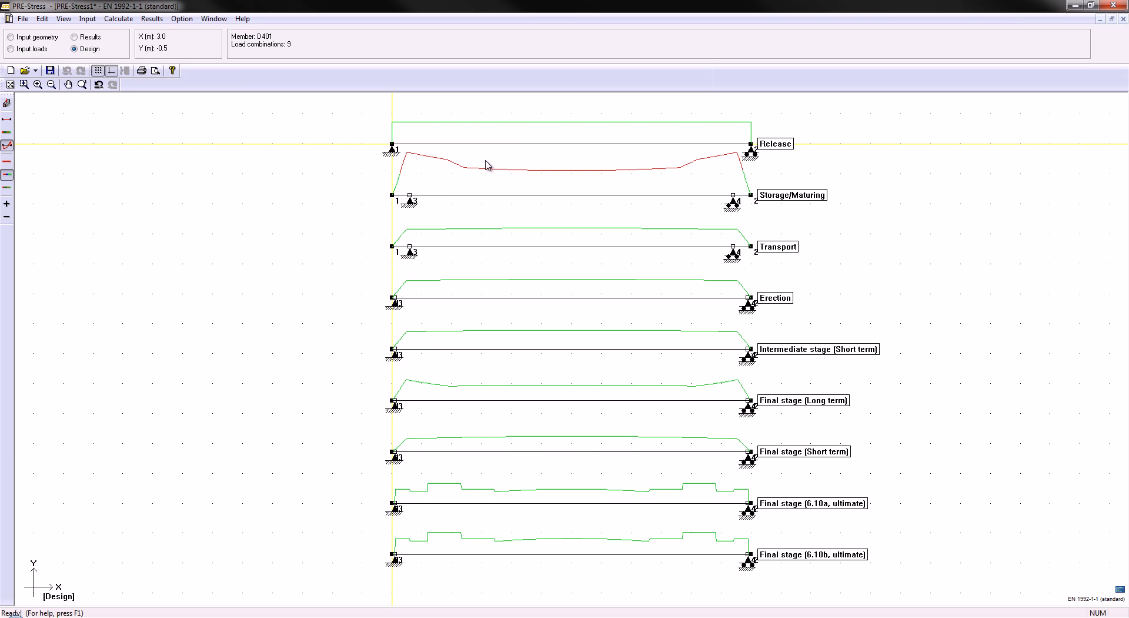
Review the utilization ratio table of D401 for Storage/Maturing and the 6.10b and 6.10a ultimate final stages.
click(155, 20)
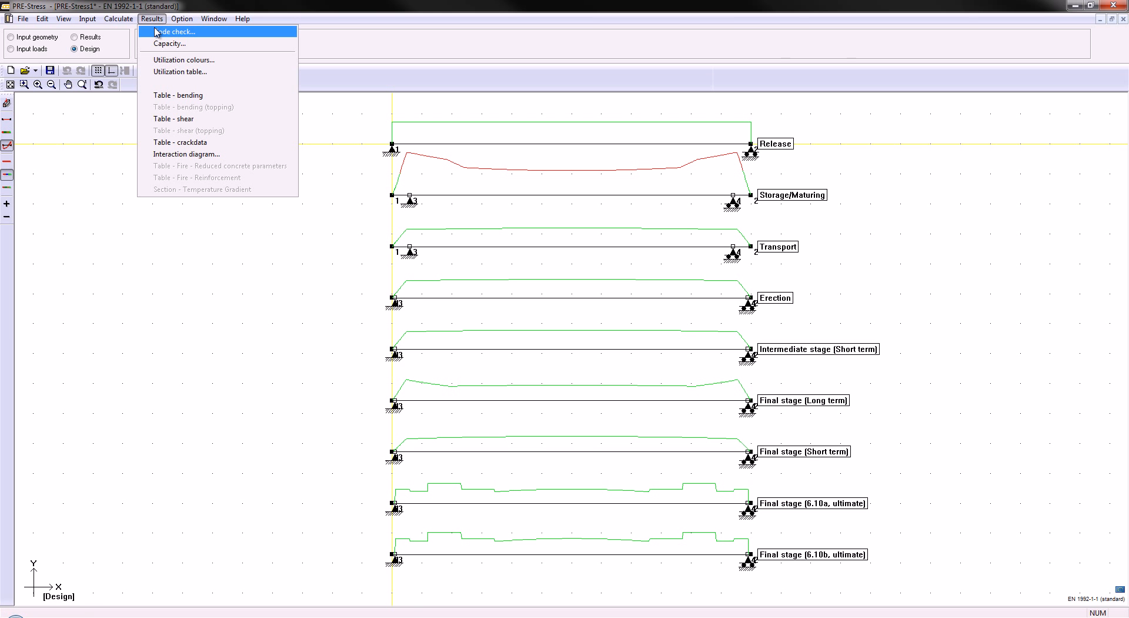
click(169, 71)
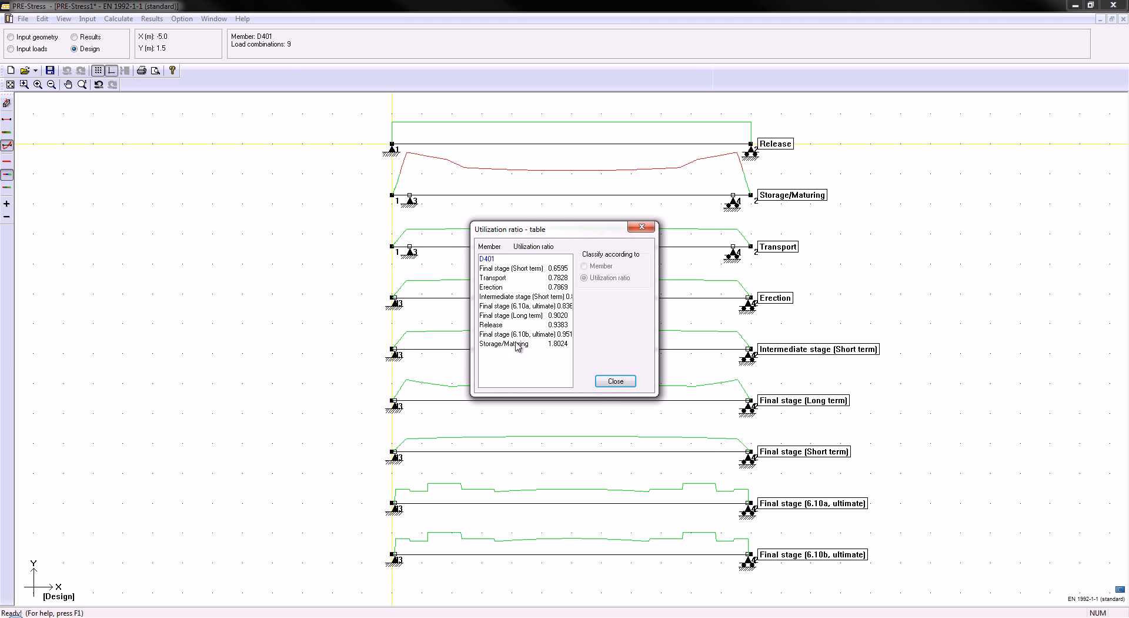
click(553, 344)
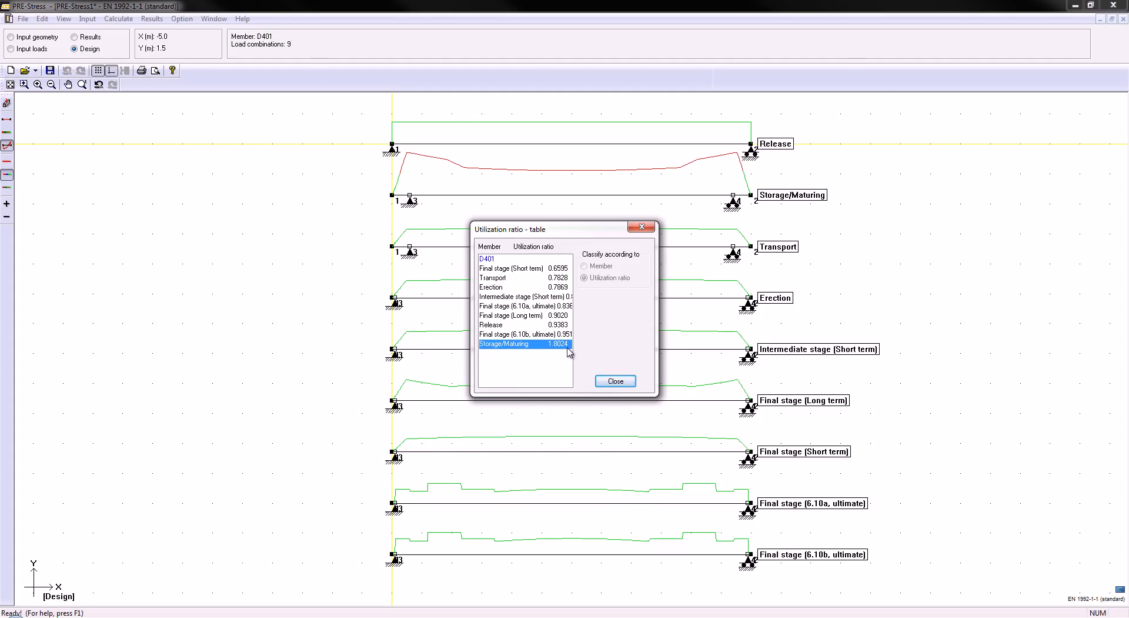
click(555, 334)
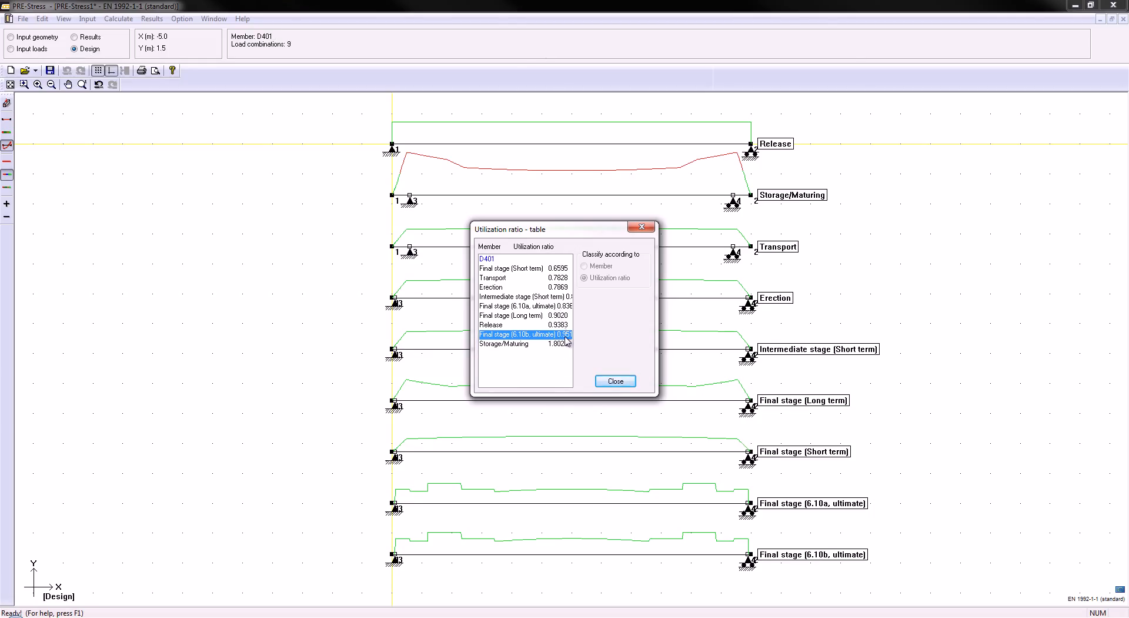
click(559, 307)
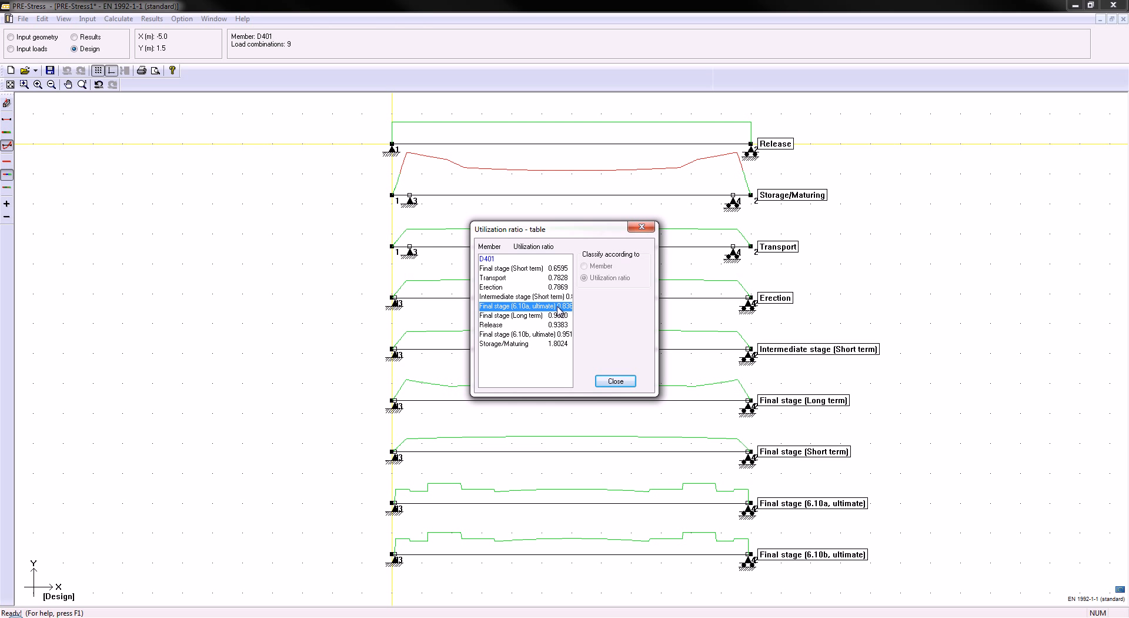
click(618, 383)
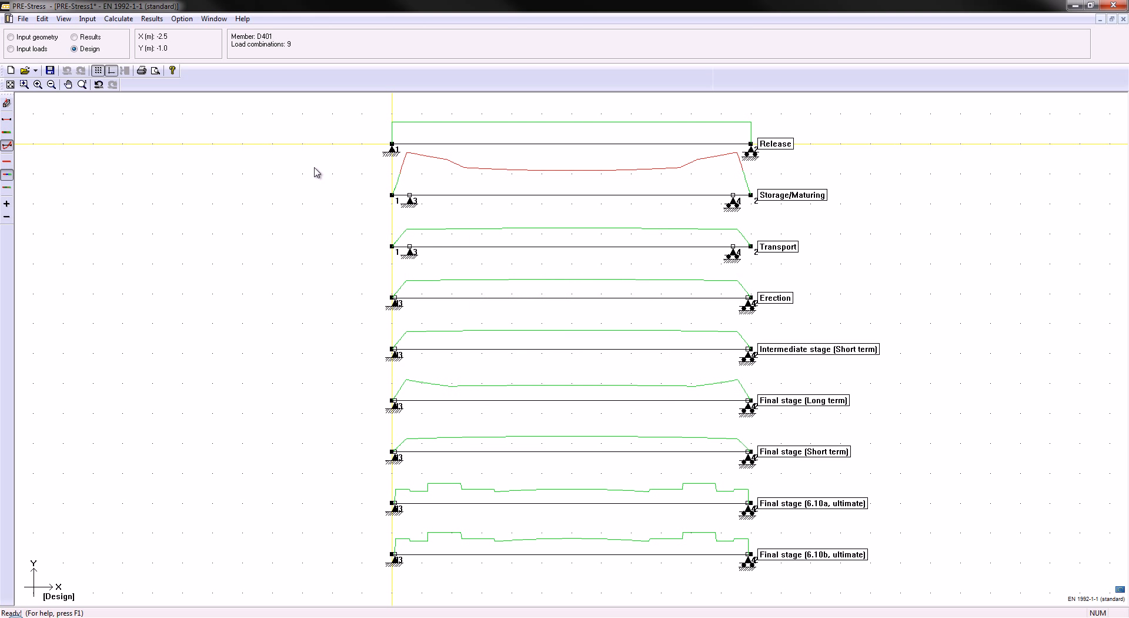
Examine the code check of D401 for the Release and Storage/Maturing load combinations.
click(151, 19)
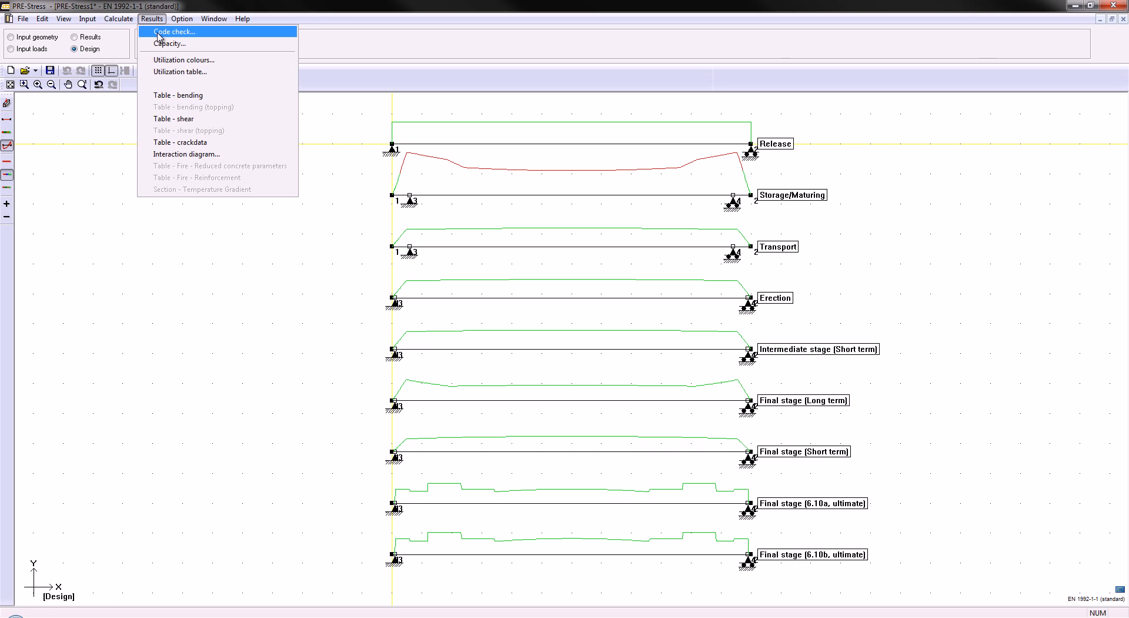
click(158, 33)
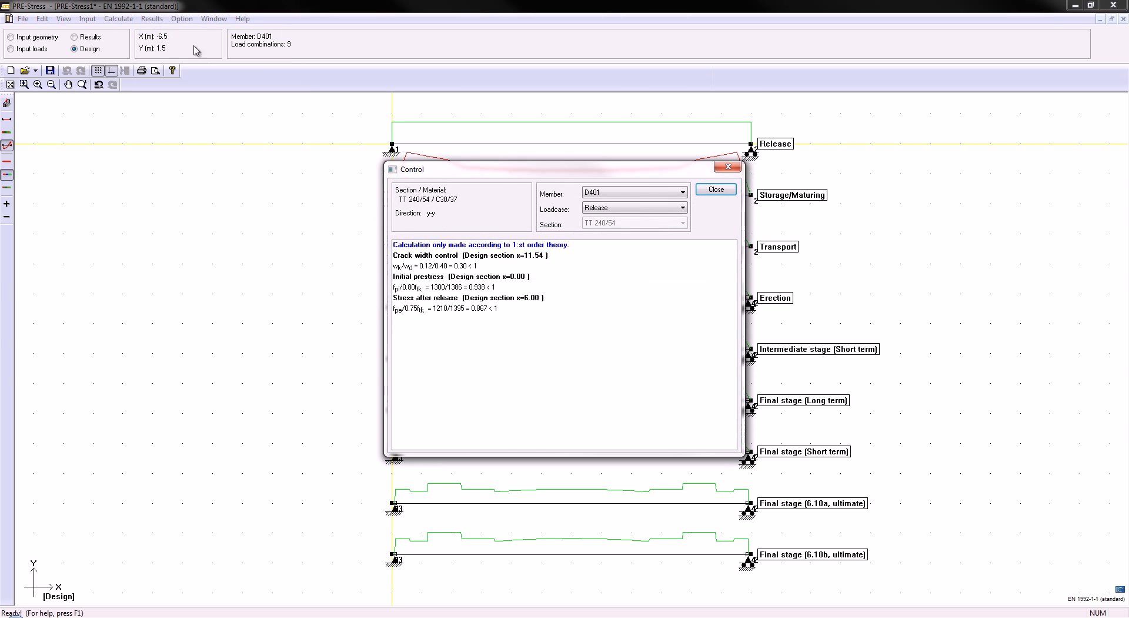
click(625, 209)
click(624, 225)
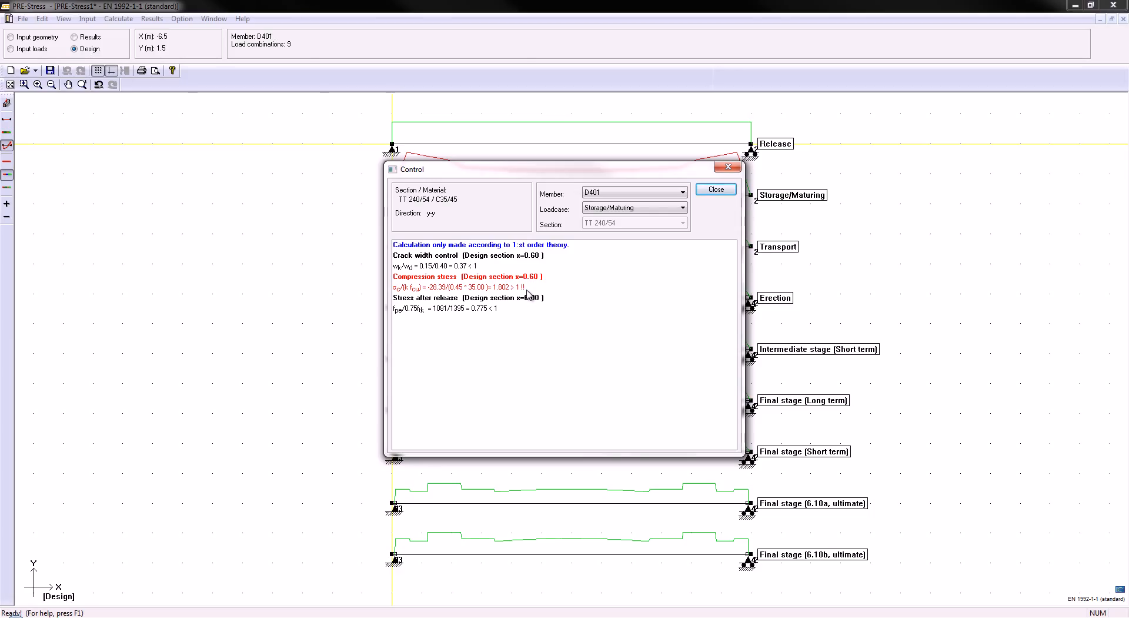
click(716, 189)
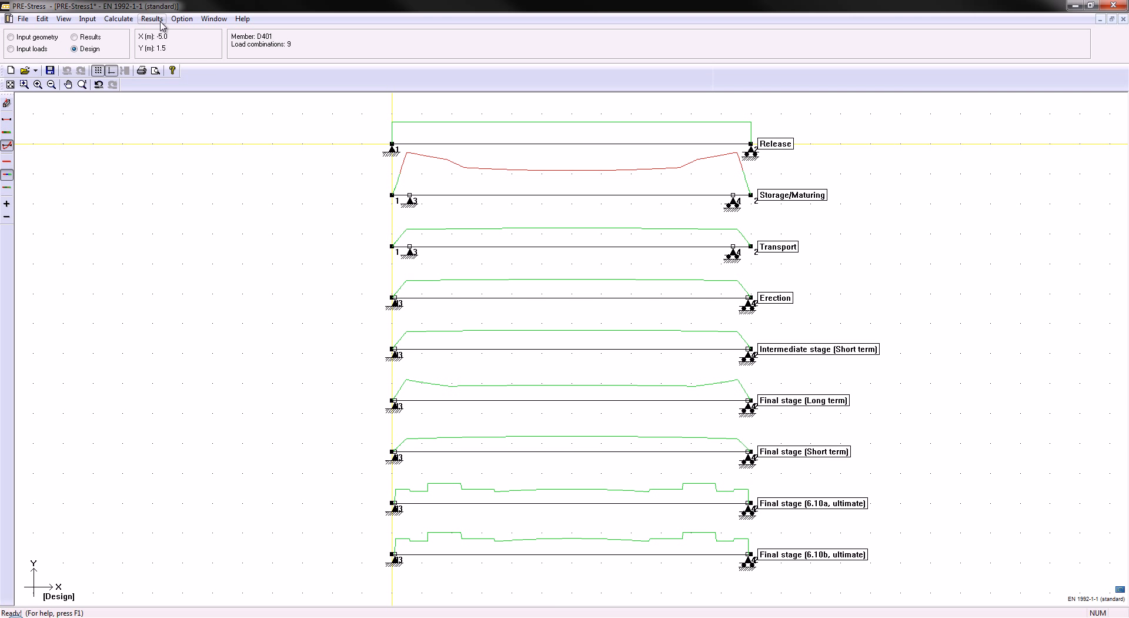
In the geometry input of D401, enable prevention of longitudinal cracks according to 5.10.2.2 (5) for the Storage/Maturing combination's concrete.
click(45, 39)
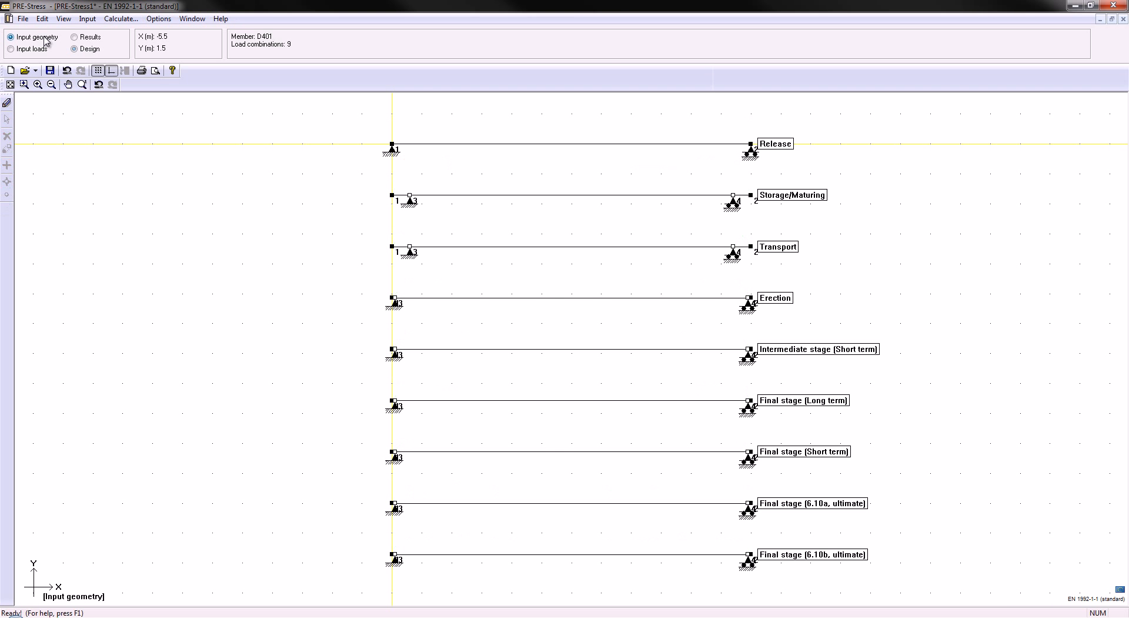
click(7, 104)
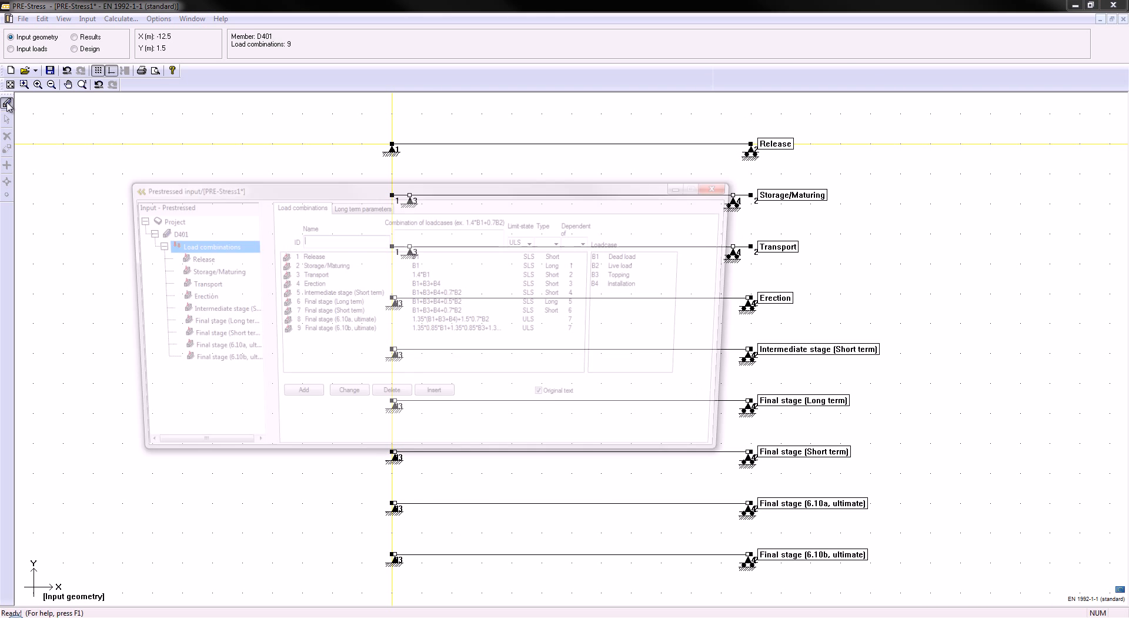
click(200, 271)
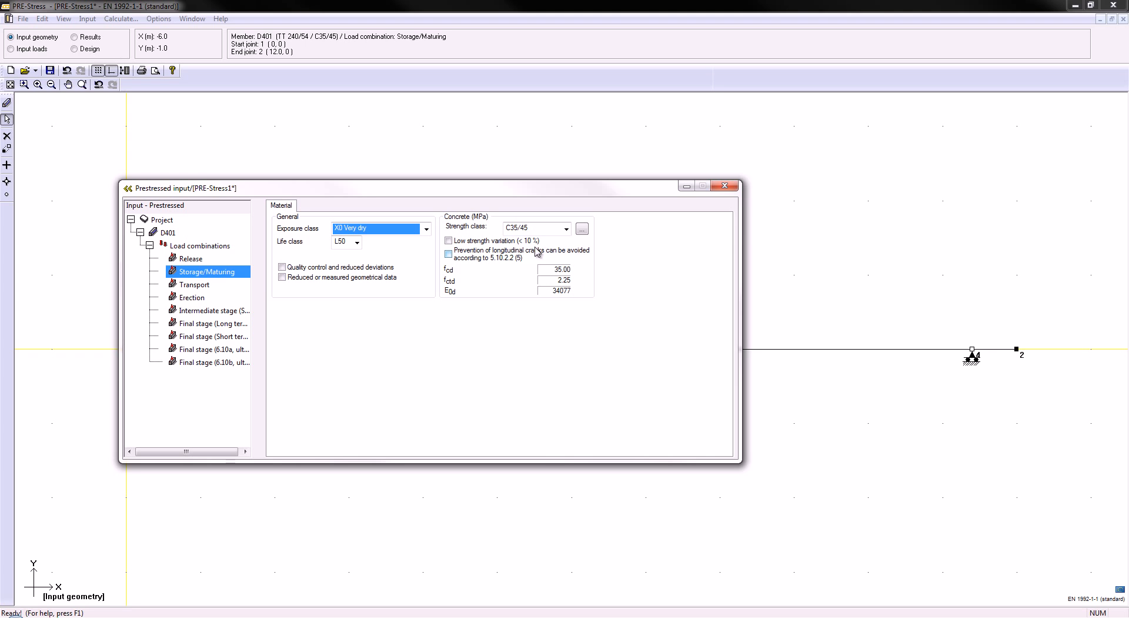
click(449, 254)
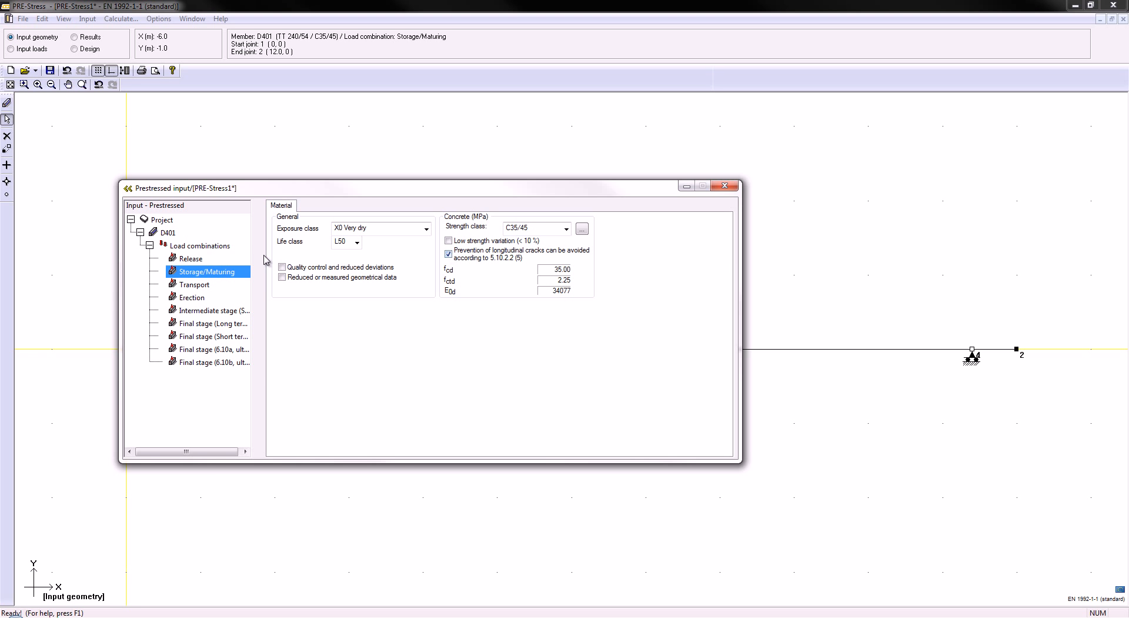
Set the second bottom layer of D401's main reinforcement to 2 strands and apply the layer layout.
click(200, 245)
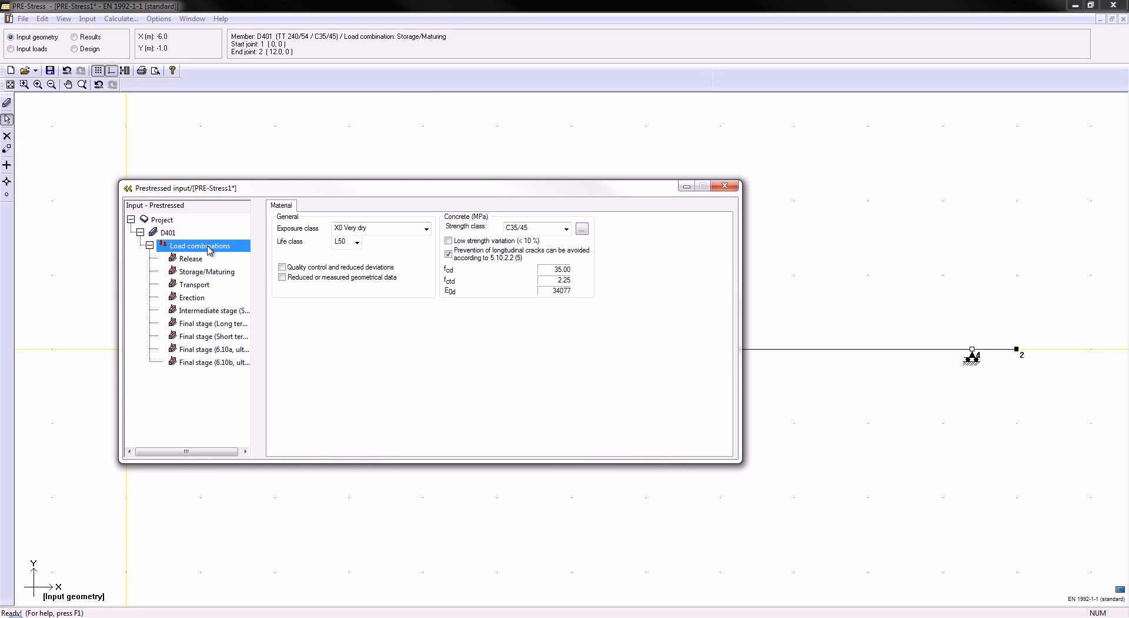
click(169, 233)
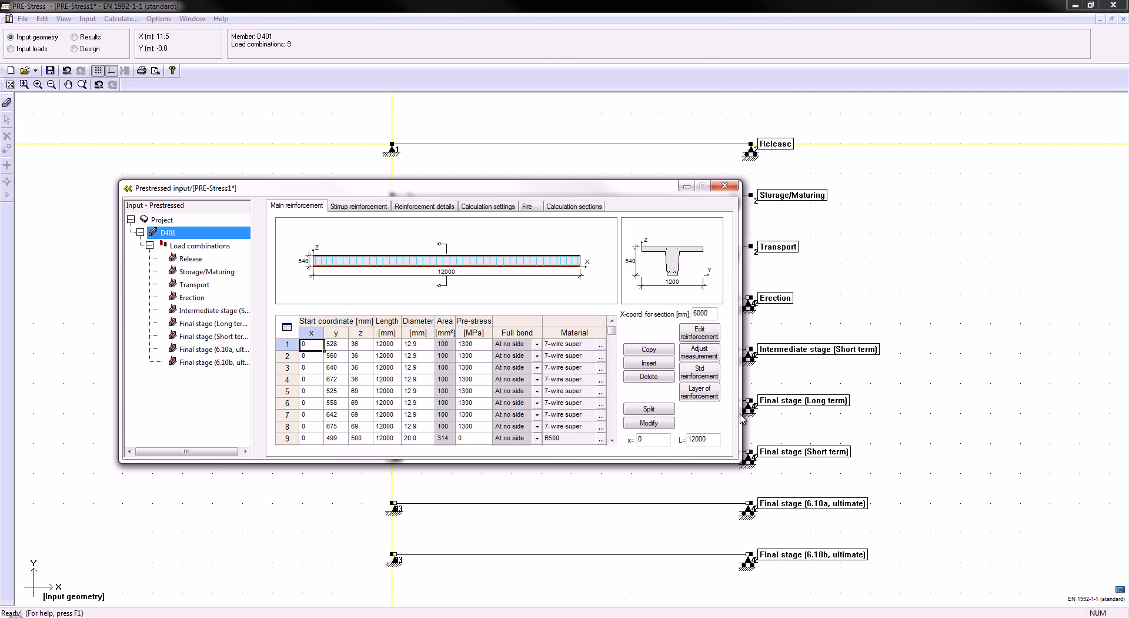
click(712, 399)
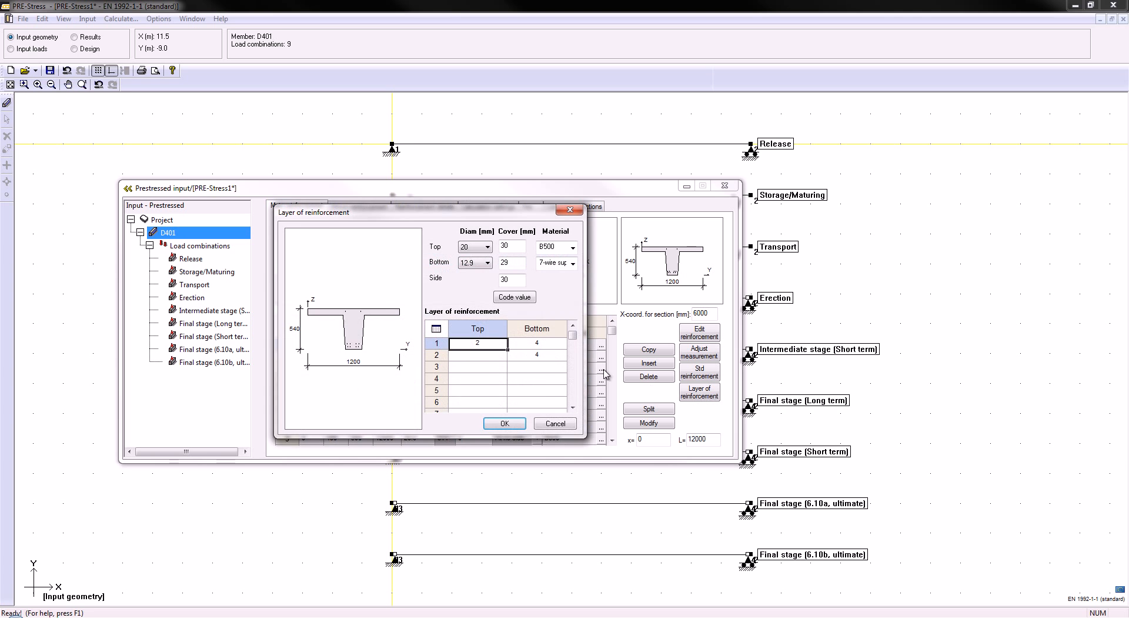
click(542, 356)
text(2)
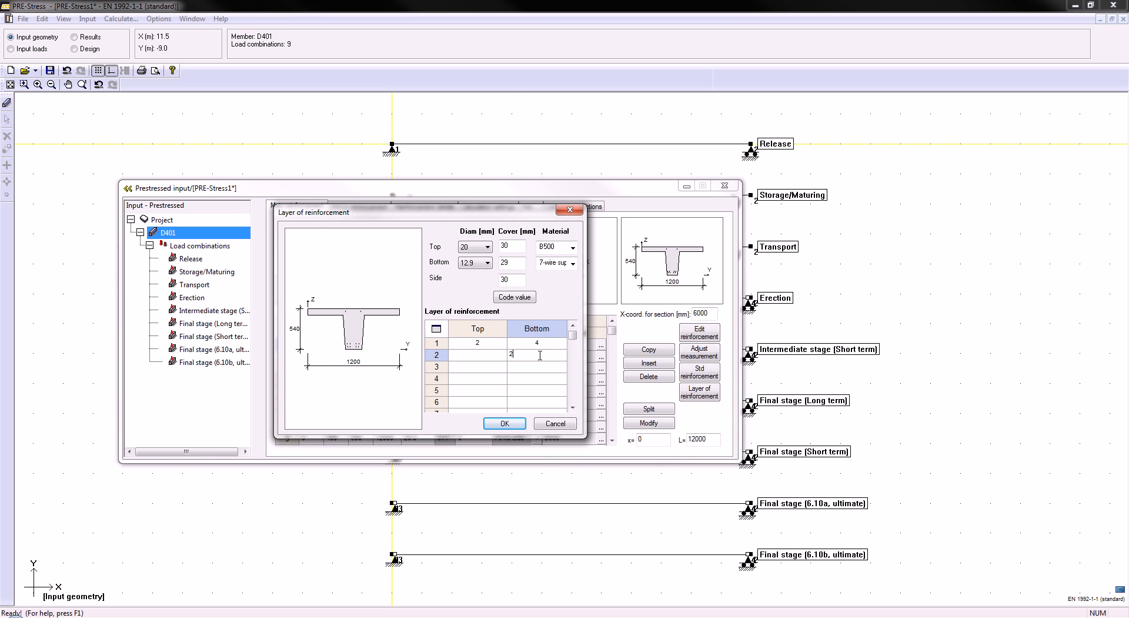
key(Return)
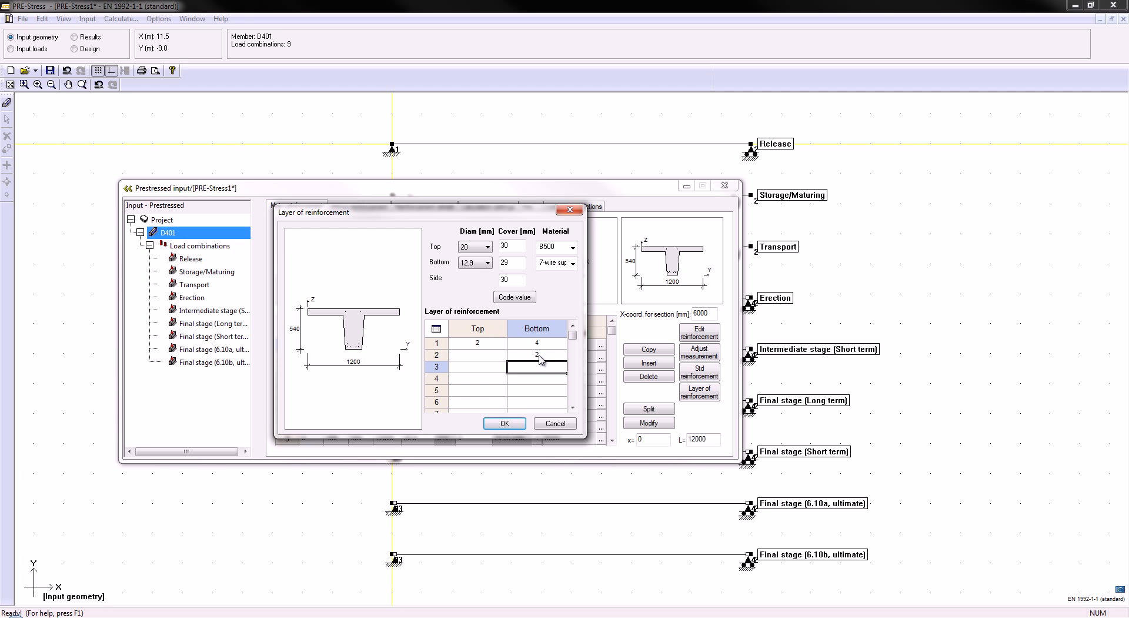
click(501, 424)
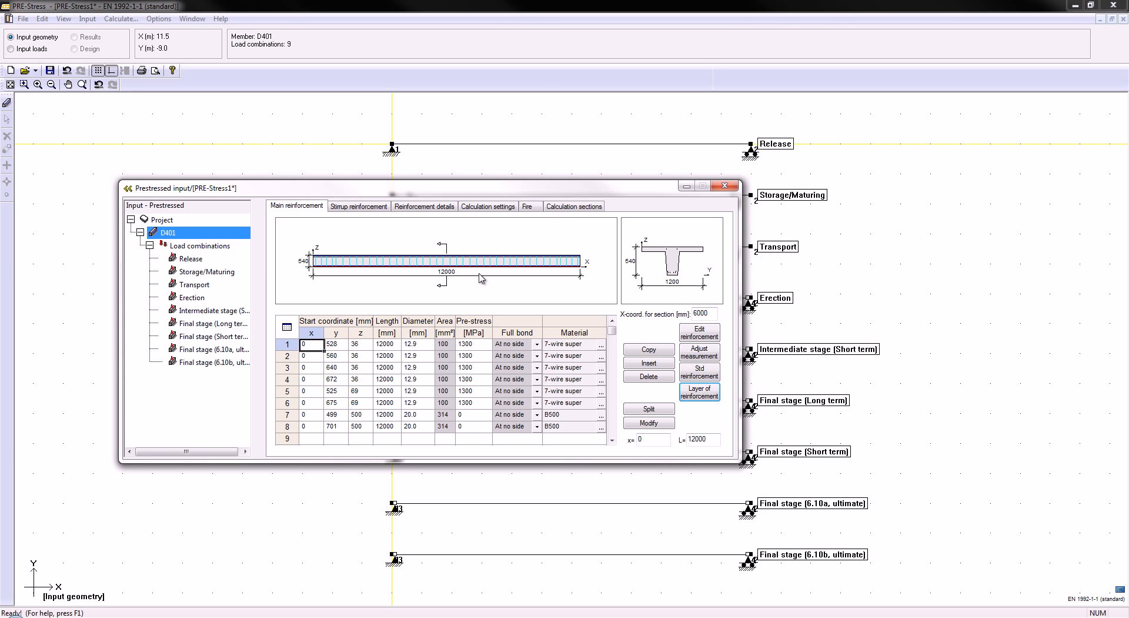
Recalculate the beam, run the design calculation of D401 with the revised reinforcement, and dismiss the calculation log.
click(119, 20)
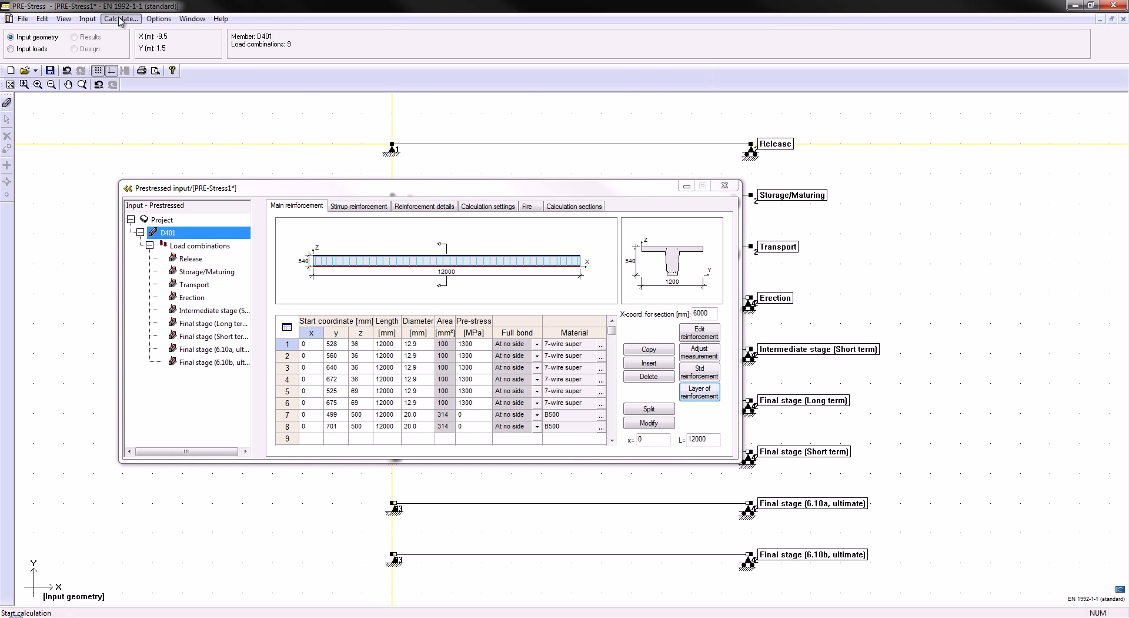
click(614, 244)
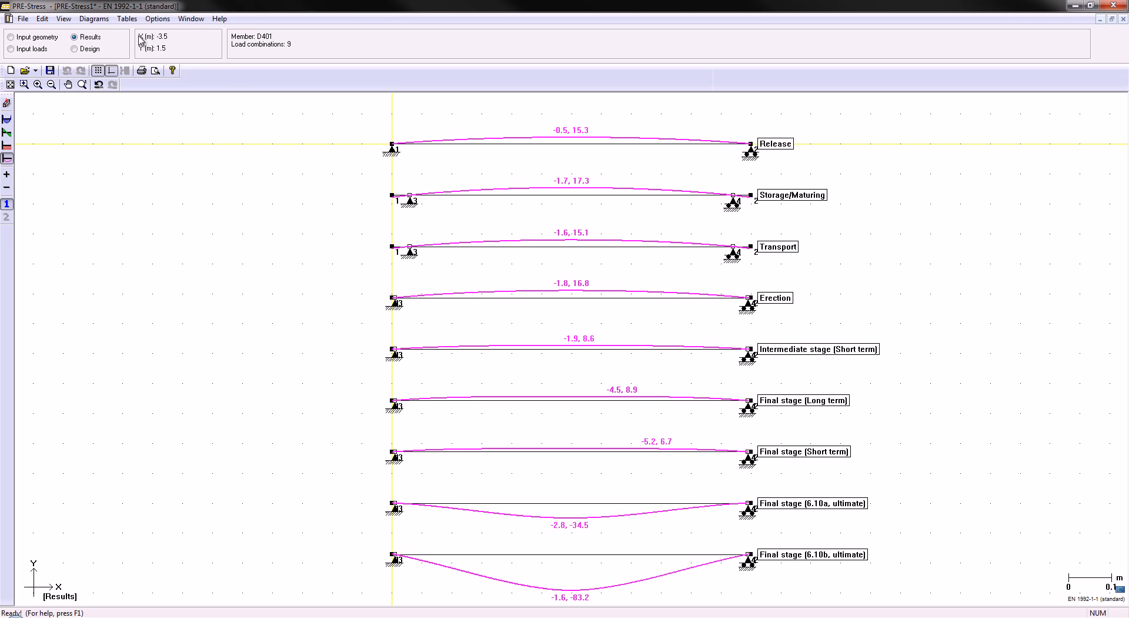
click(94, 50)
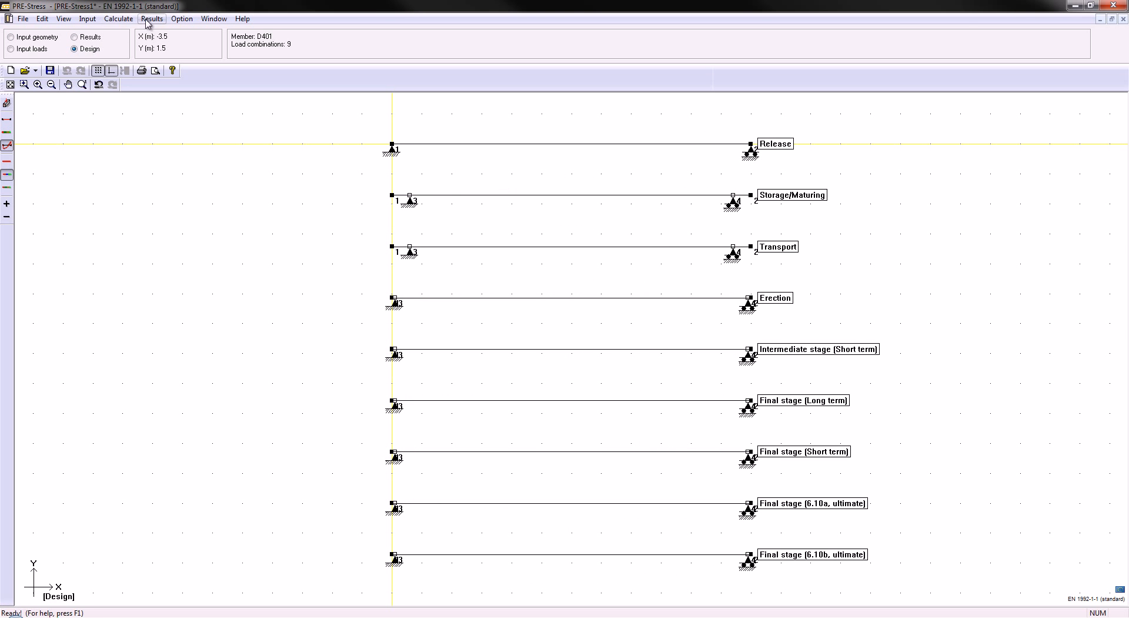
click(119, 19)
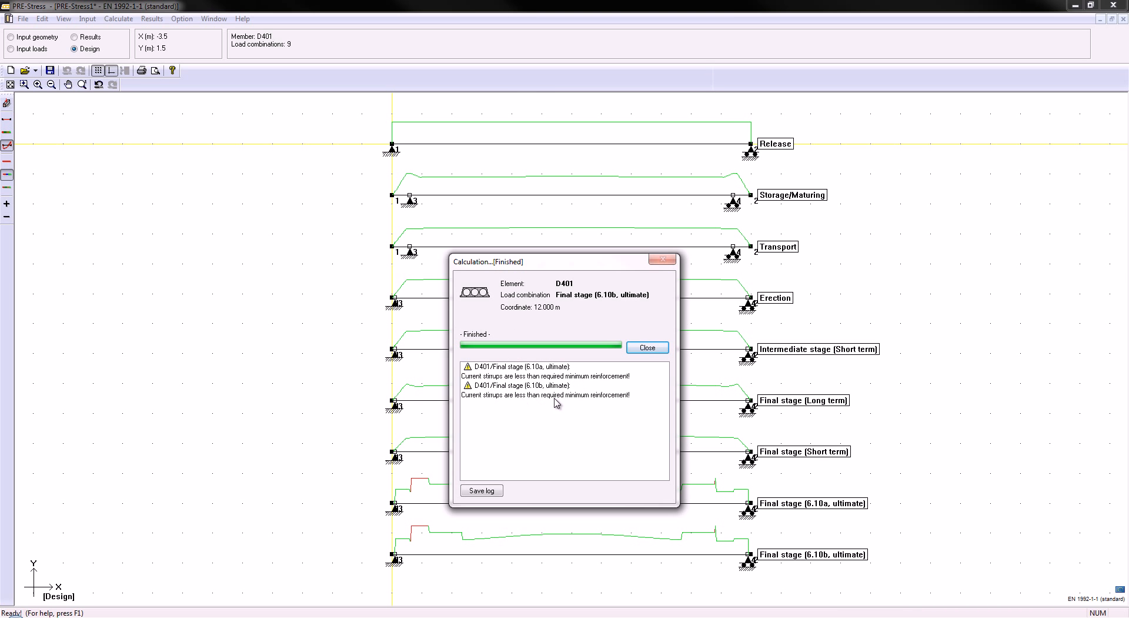
click(649, 348)
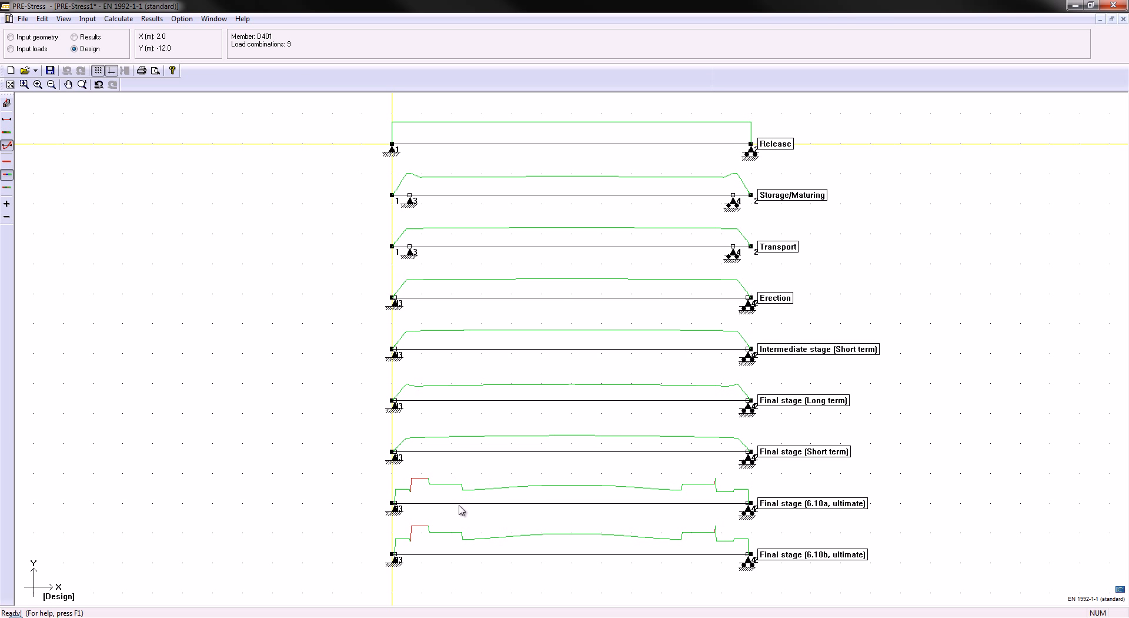
Review the code check of D401 for the Final stage (6.10a, ultimate) load case and close it.
click(145, 20)
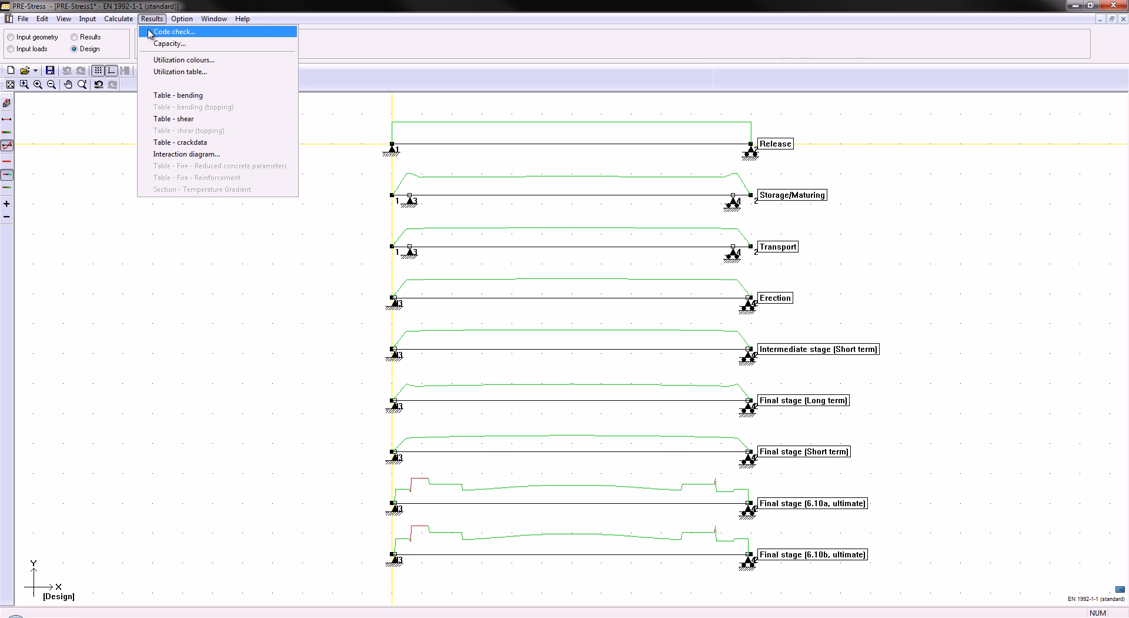
click(150, 32)
click(628, 209)
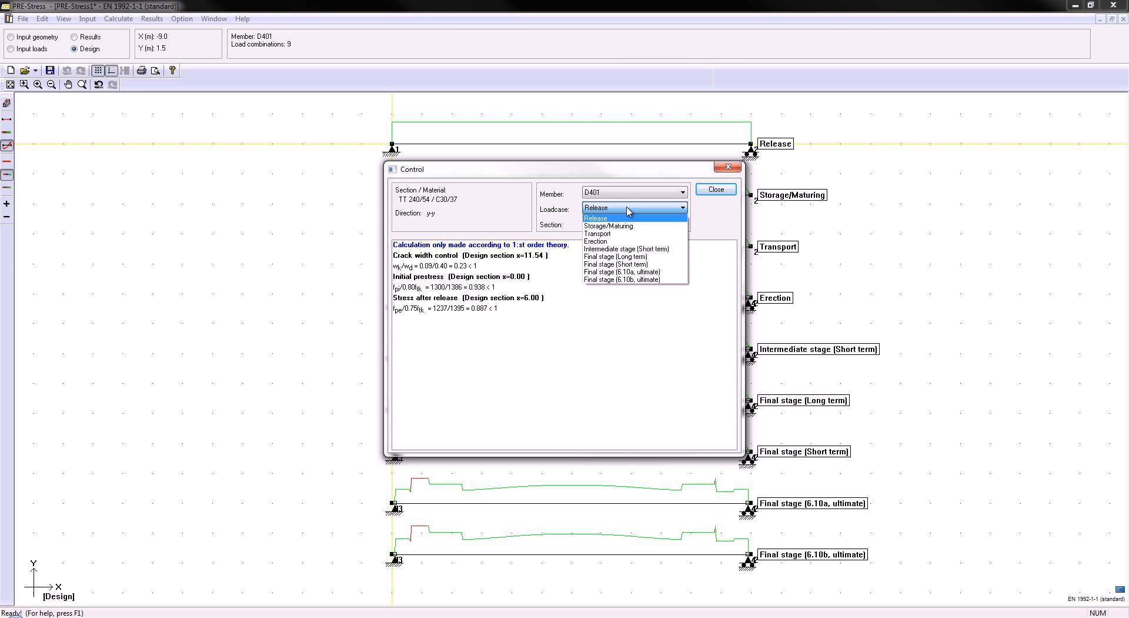
click(633, 273)
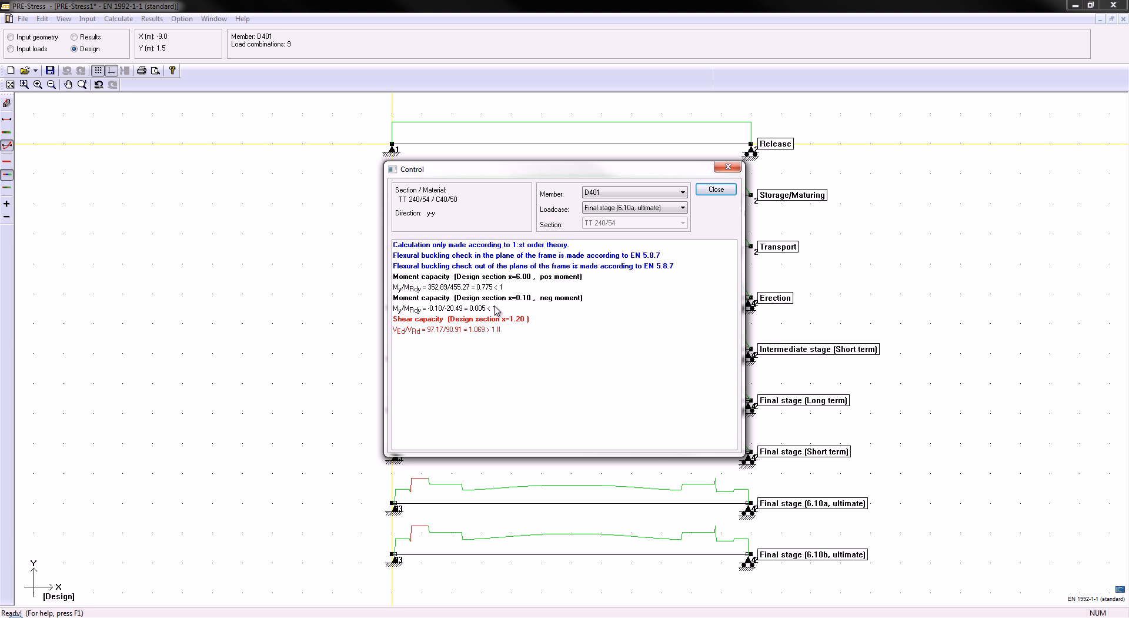
click(712, 192)
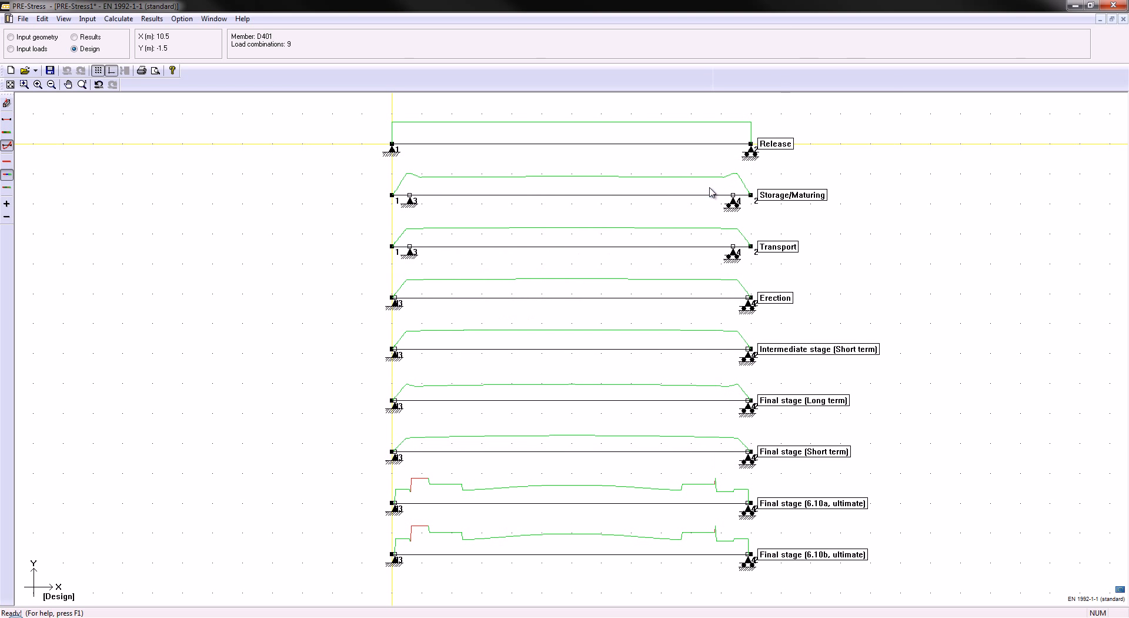
Examine the bending result table of D401 for the Release and Final stage (6.10a, ultimate) load cases.
click(152, 18)
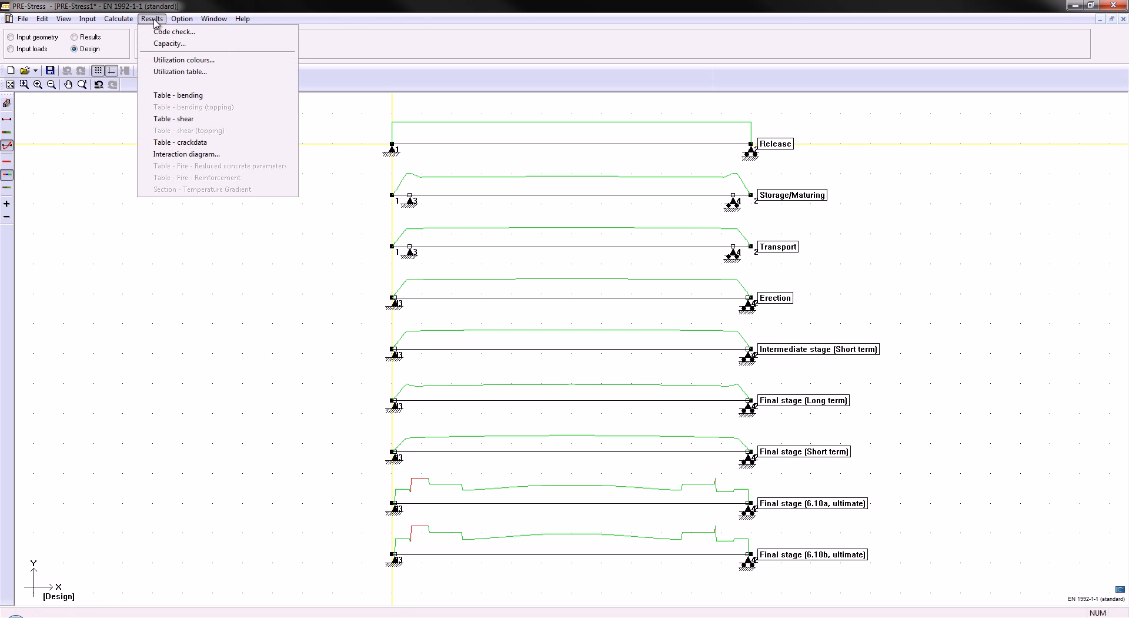
click(173, 97)
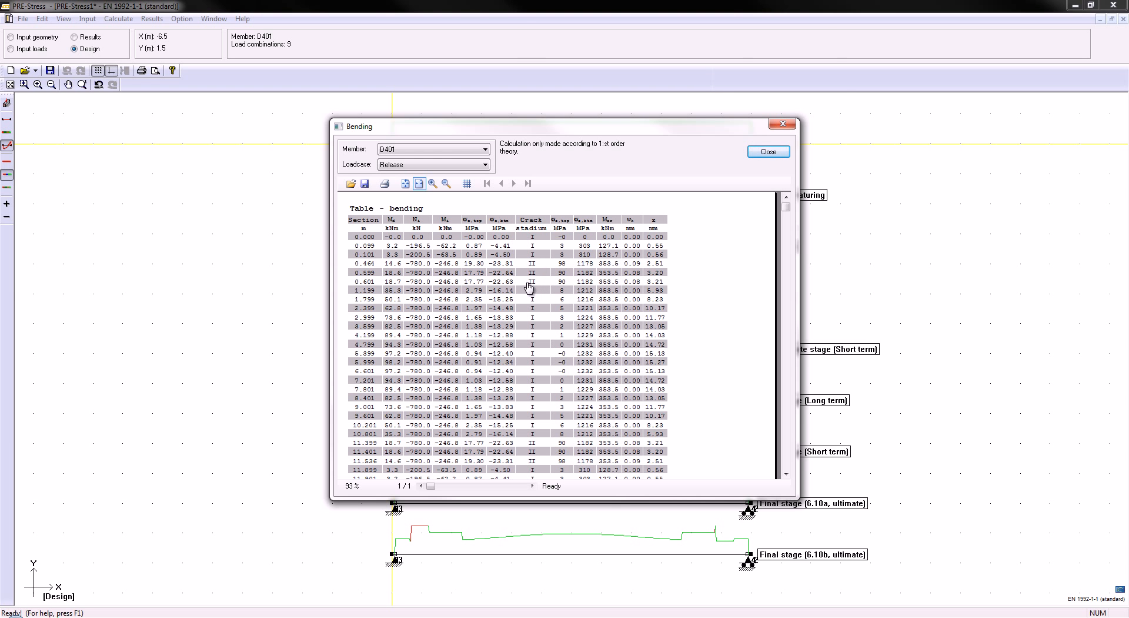
click(442, 165)
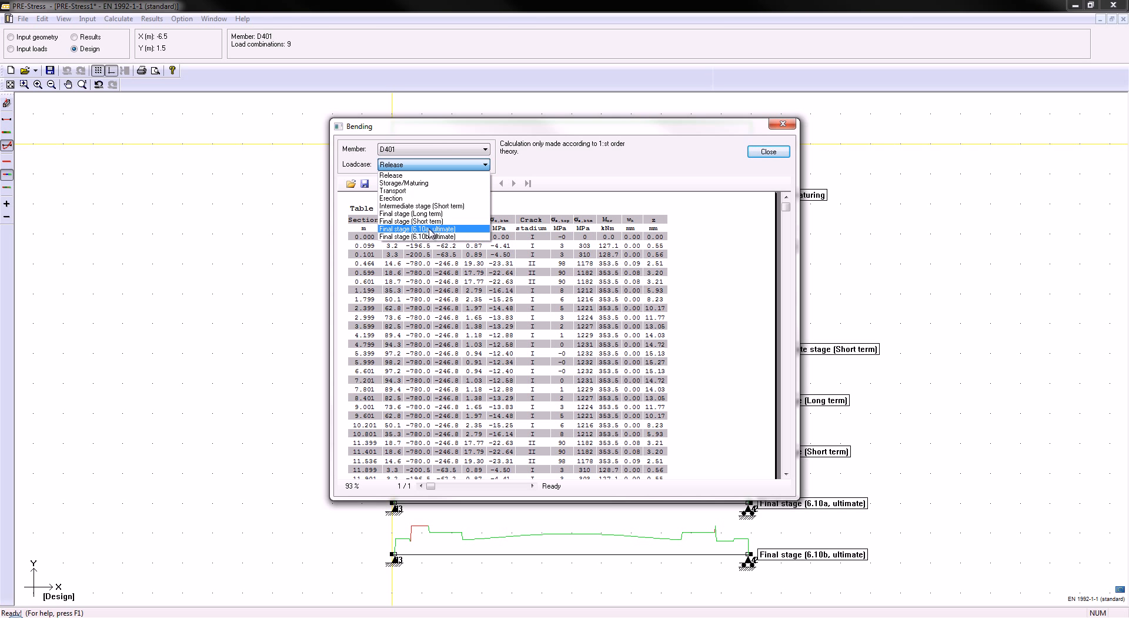
click(430, 229)
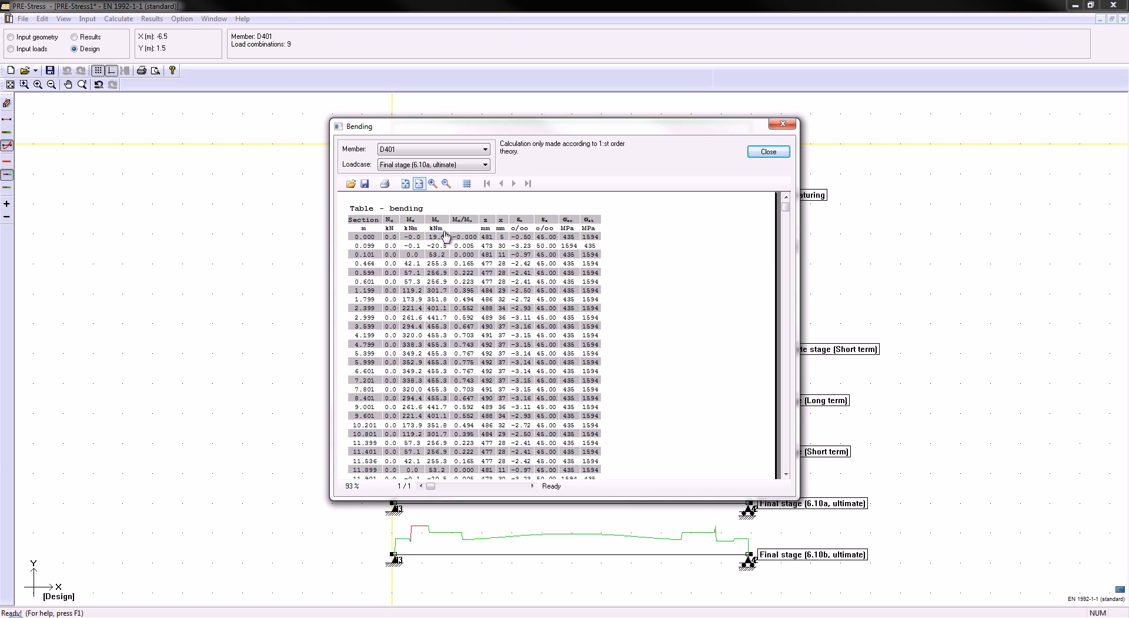
drag(796, 499, 994, 562)
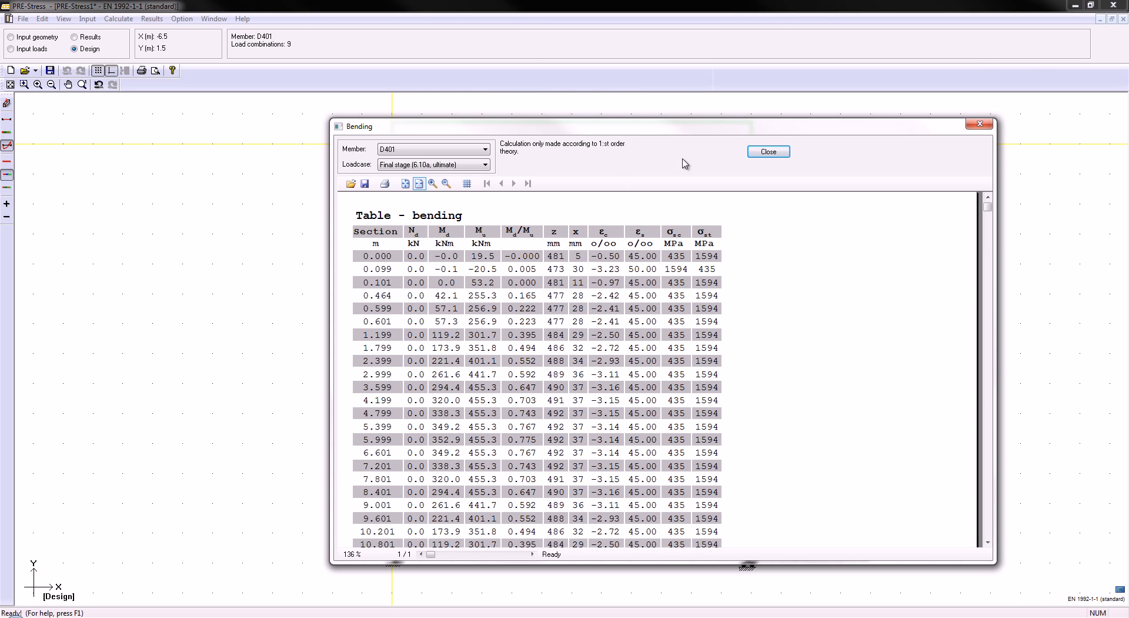
click(775, 154)
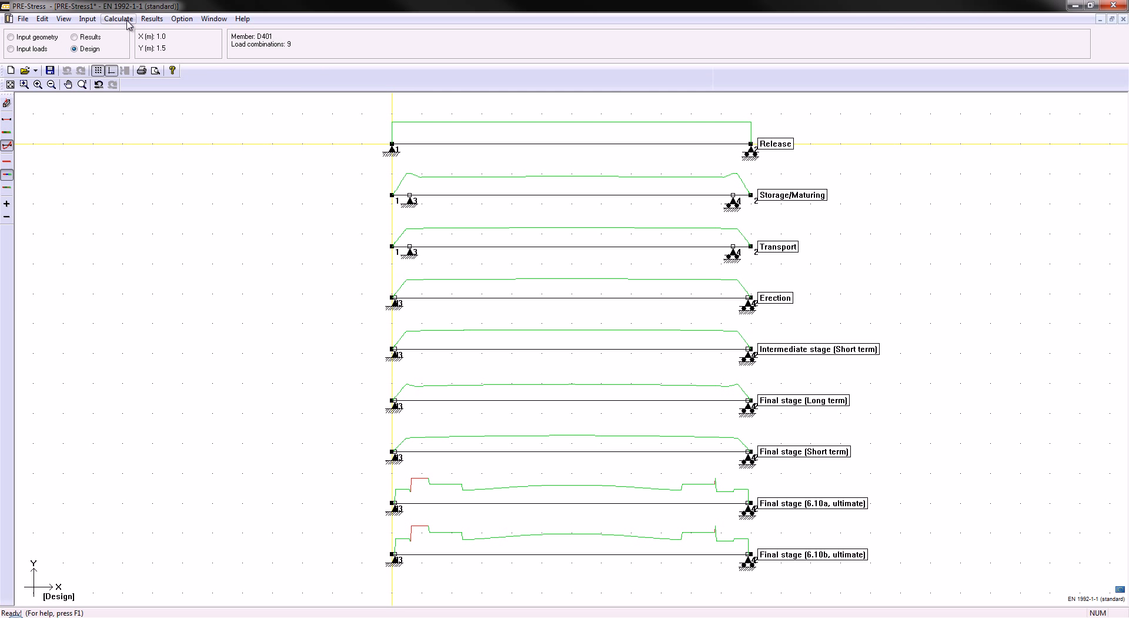
click(151, 18)
click(171, 93)
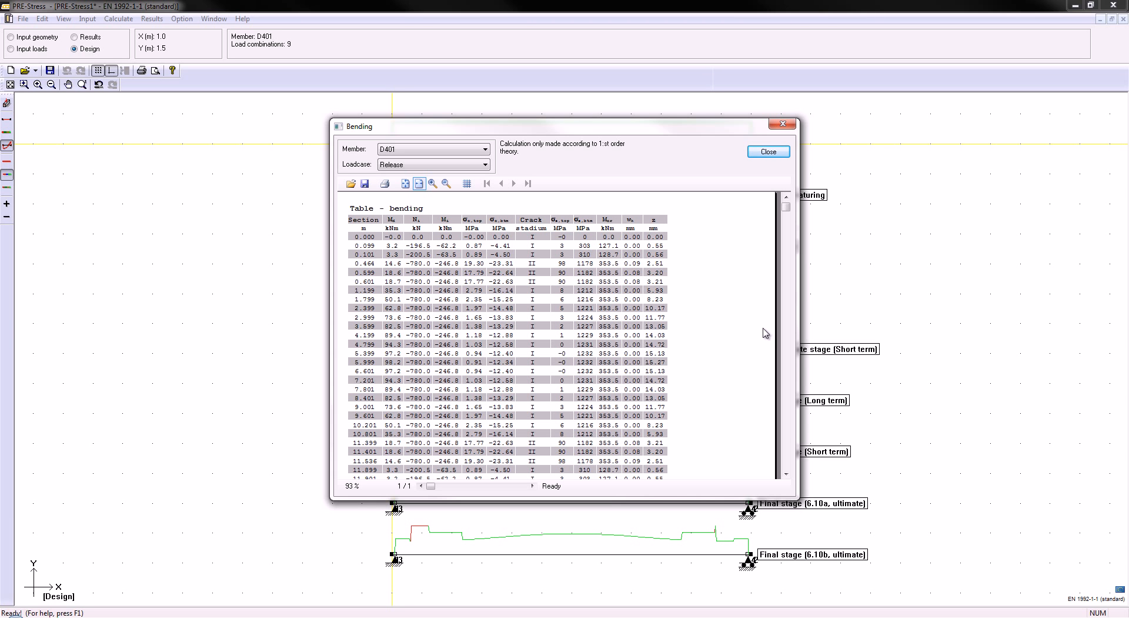
click(783, 153)
Examine the shear result table of D401 for Final stage (6.10a, ultimate) in an enlarged window, and close it.
click(147, 21)
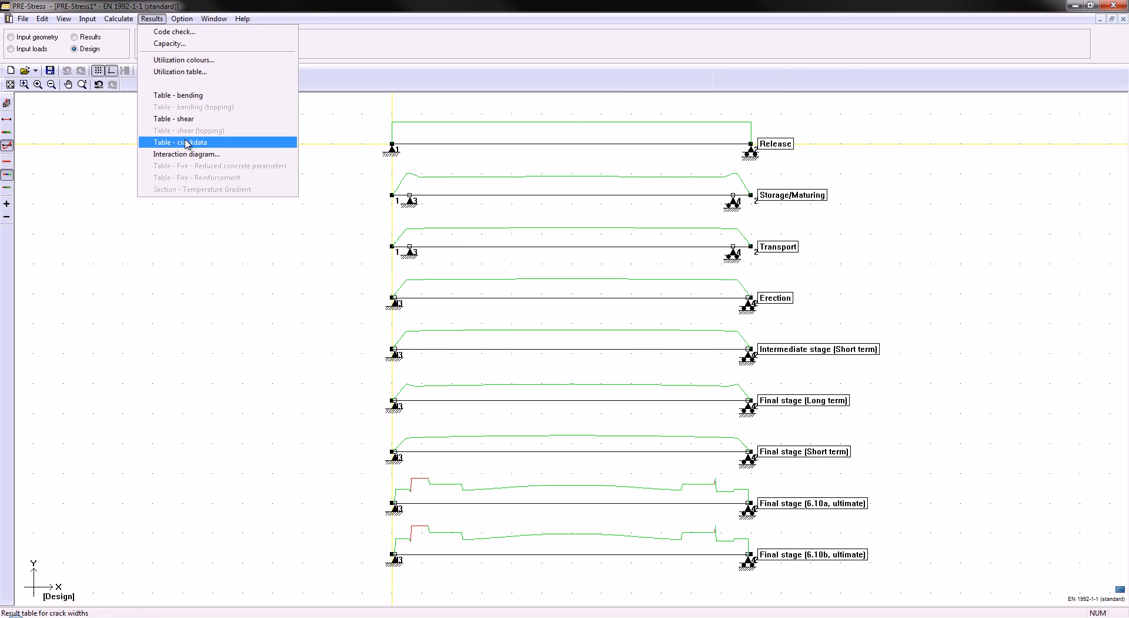
click(204, 124)
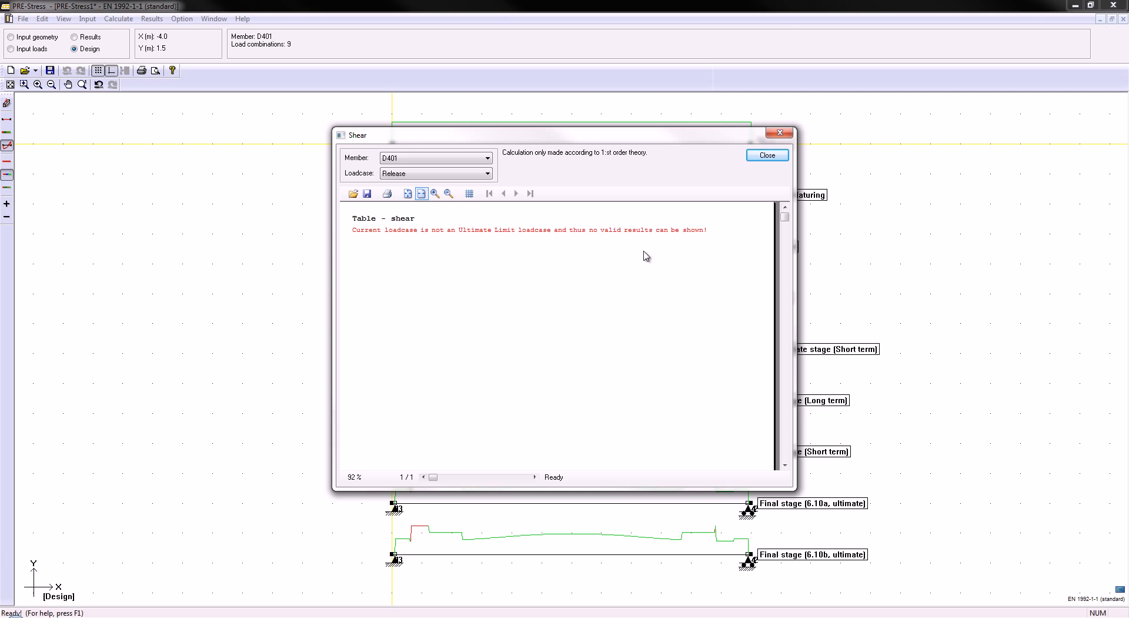
click(477, 176)
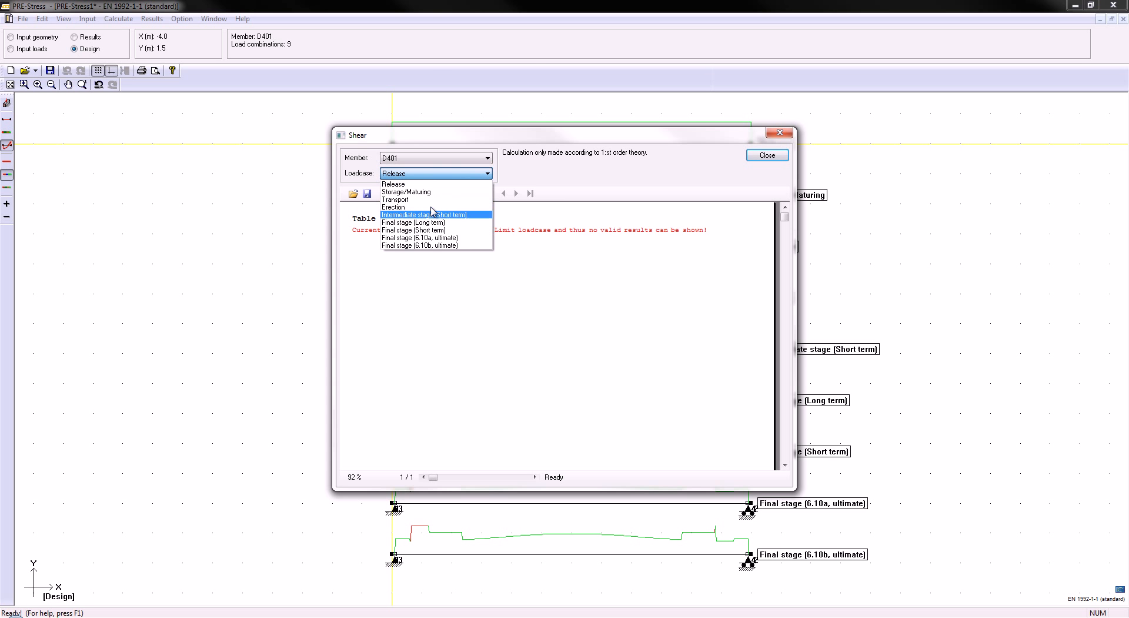
click(422, 239)
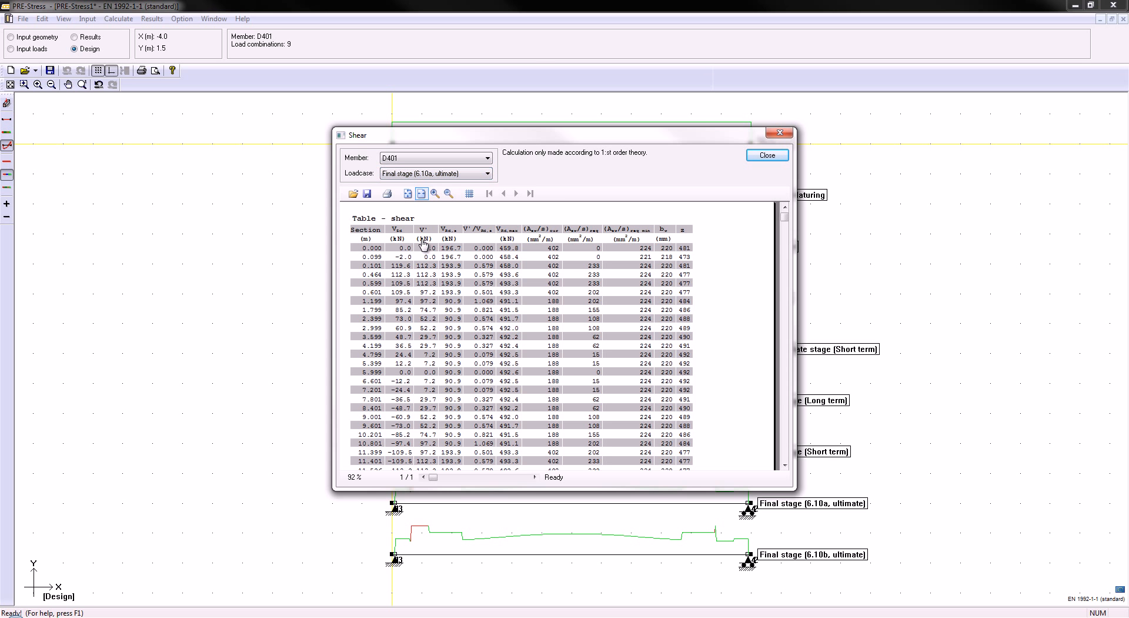
drag(582, 137, 460, 87)
drag(674, 444, 899, 584)
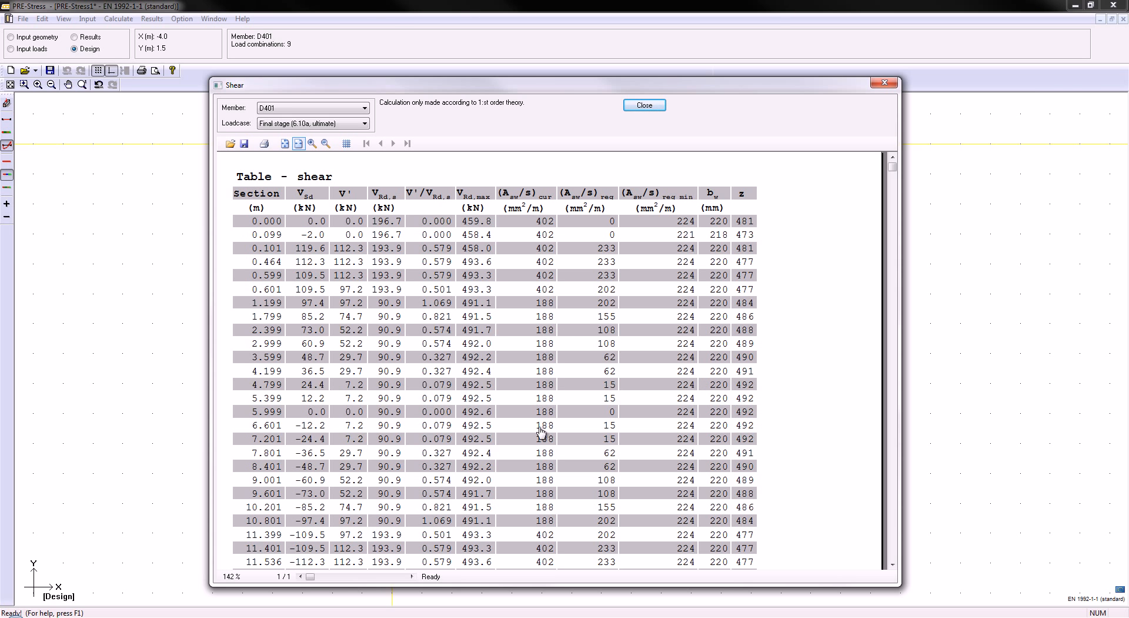
click(644, 105)
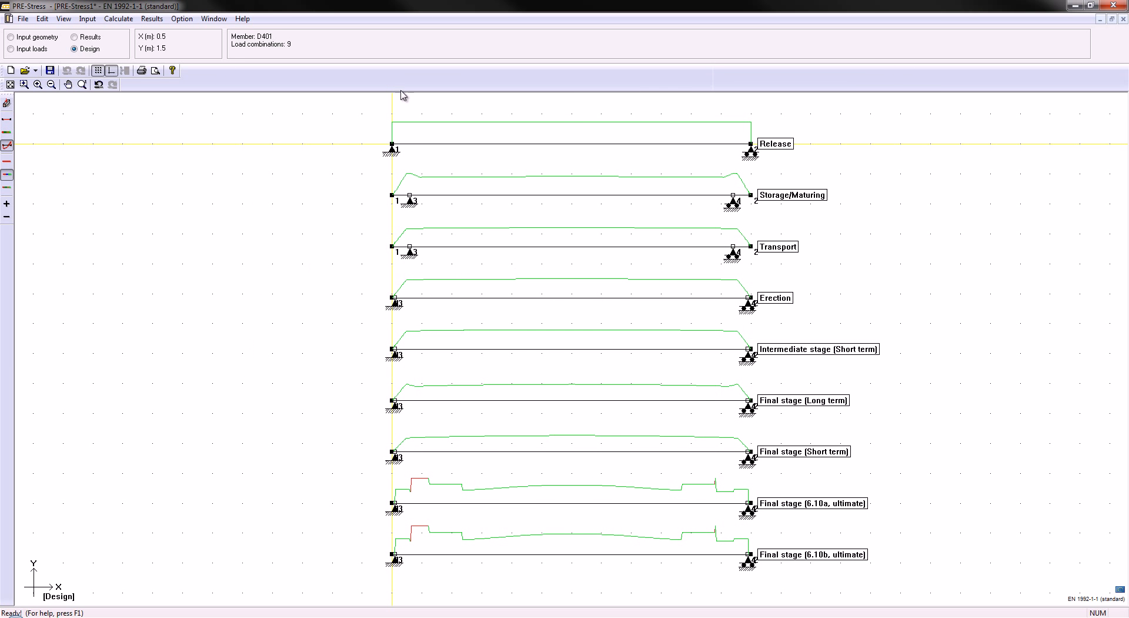
Set the spacing of D401's middle stirrup group, starting at x = 1000 mm, to 250 mm.
click(11, 37)
click(6, 103)
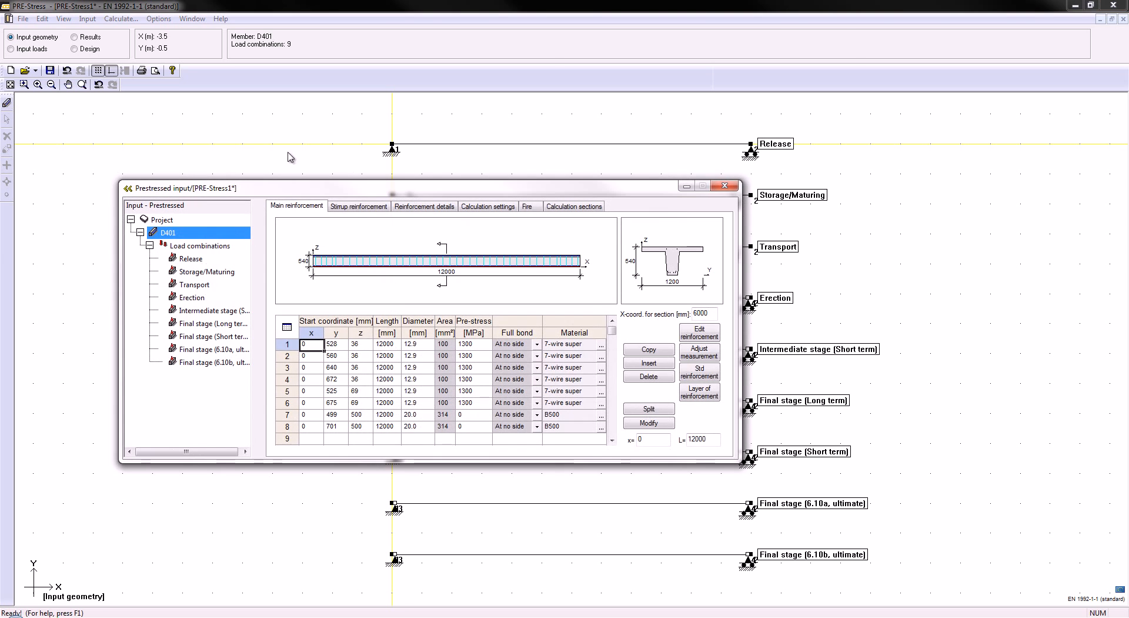
click(357, 207)
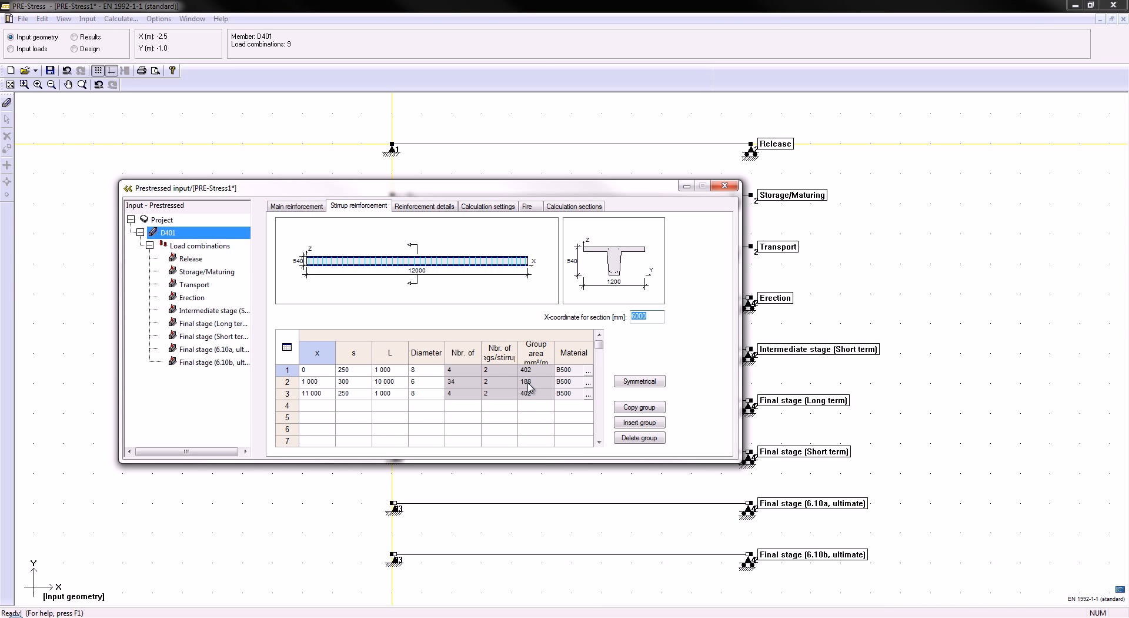
click(355, 383)
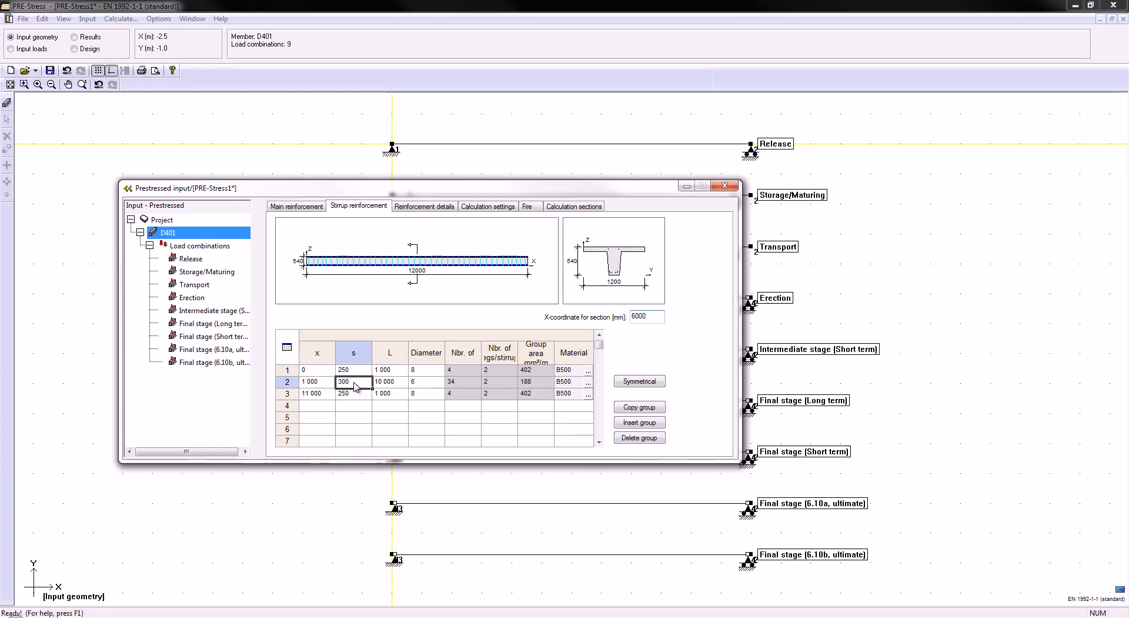
text(250)
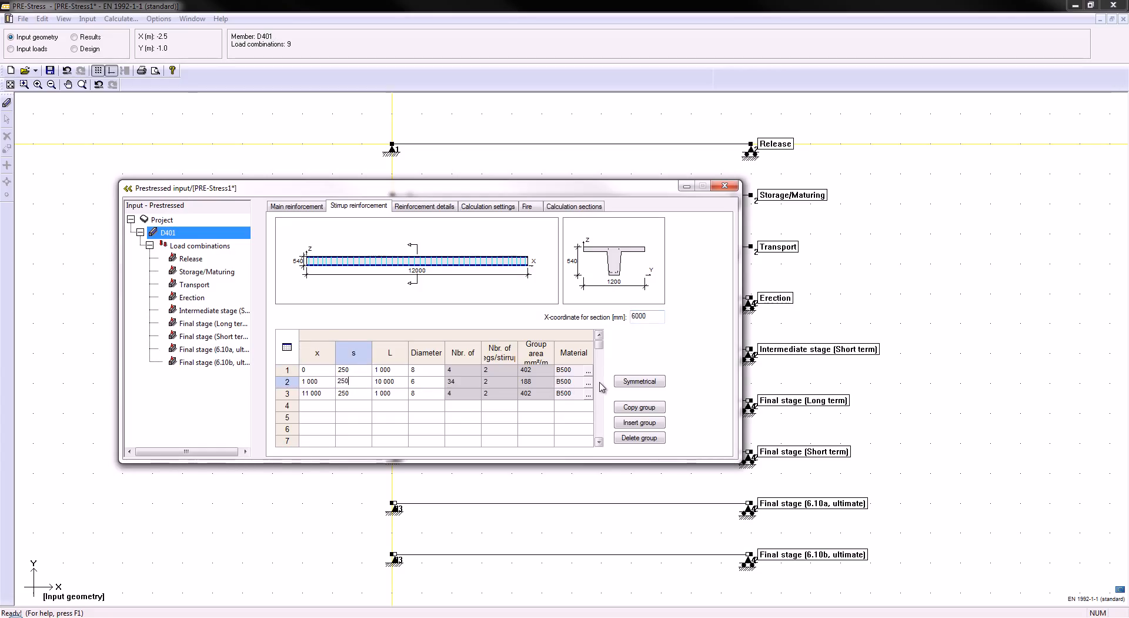
key(Tab)
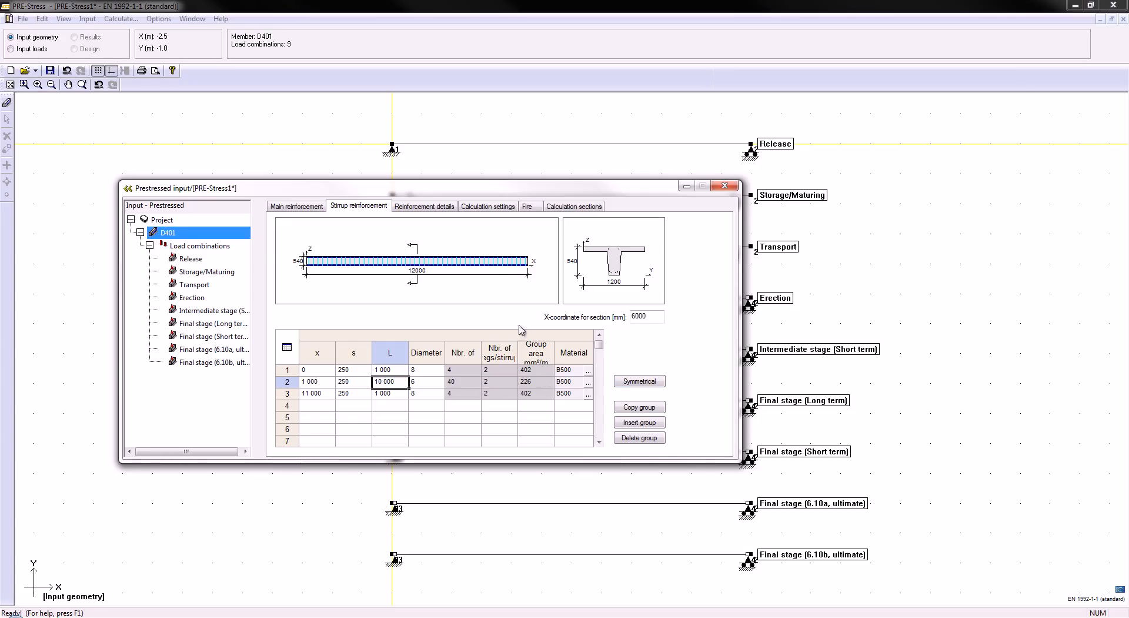
Recalculate all prestressed elements, run the design calculation of D401 with the revised stirrup spacing, and dismiss the calculation log.
click(127, 19)
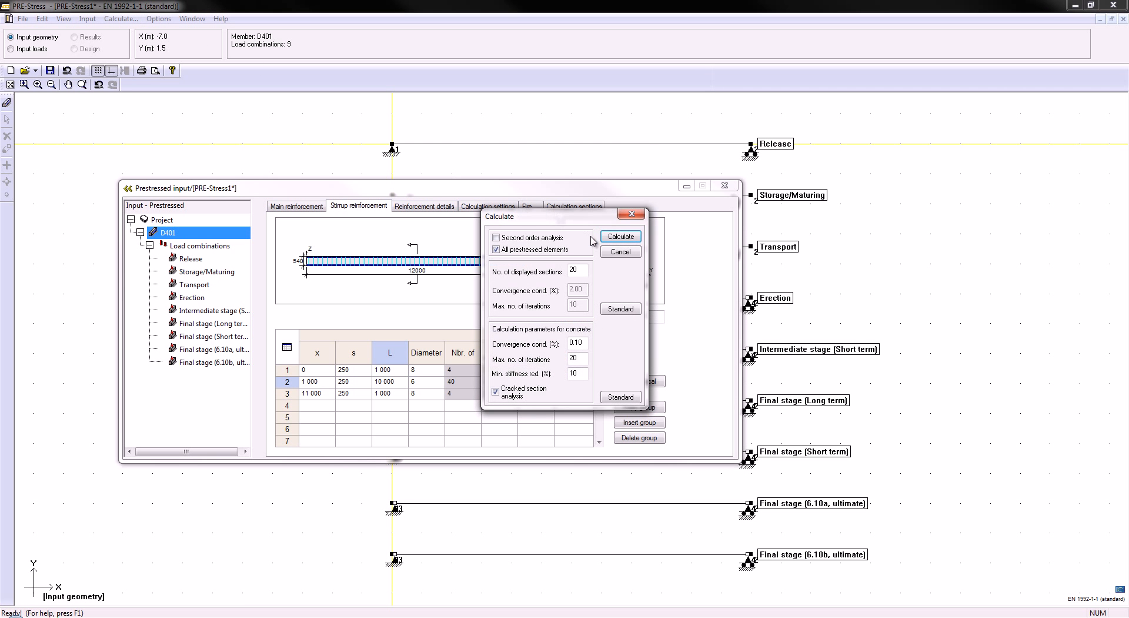
click(616, 237)
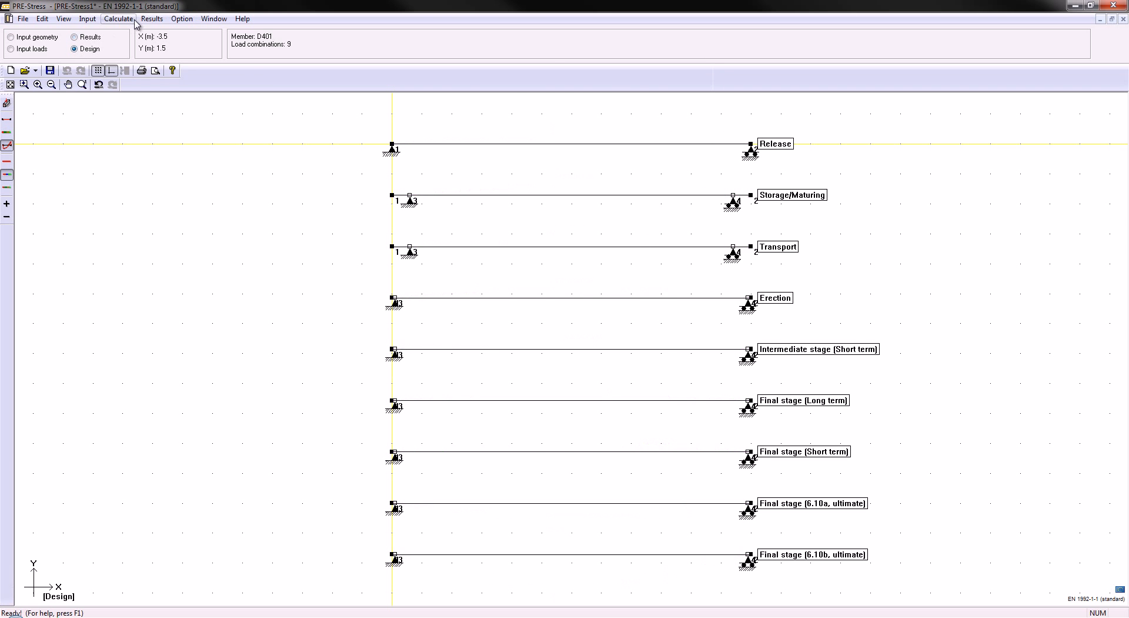
click(134, 22)
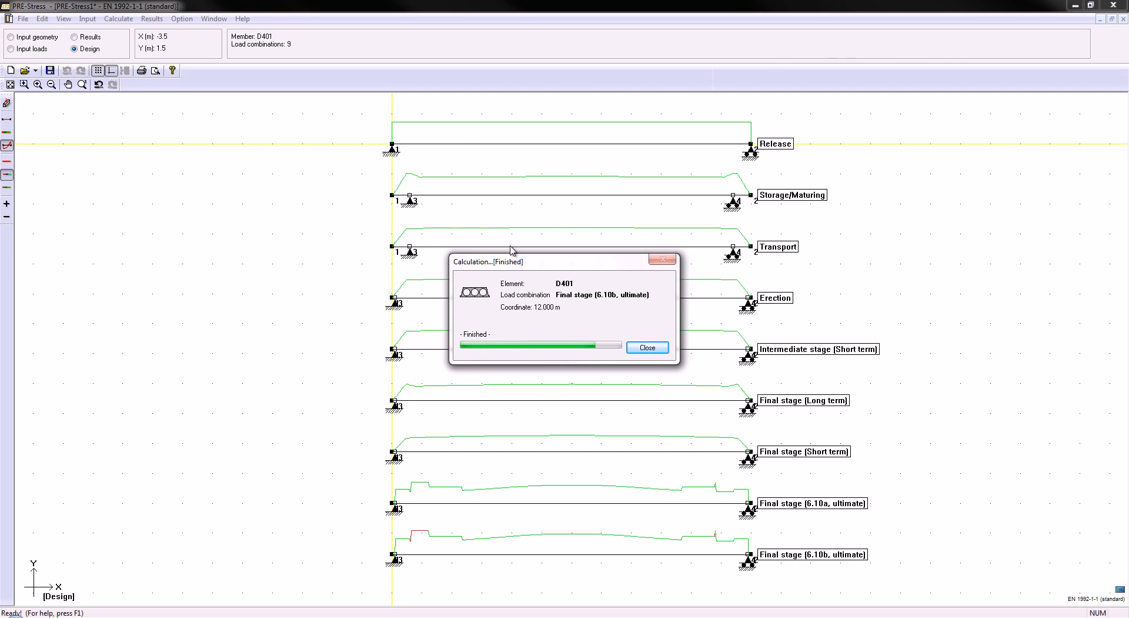
click(660, 350)
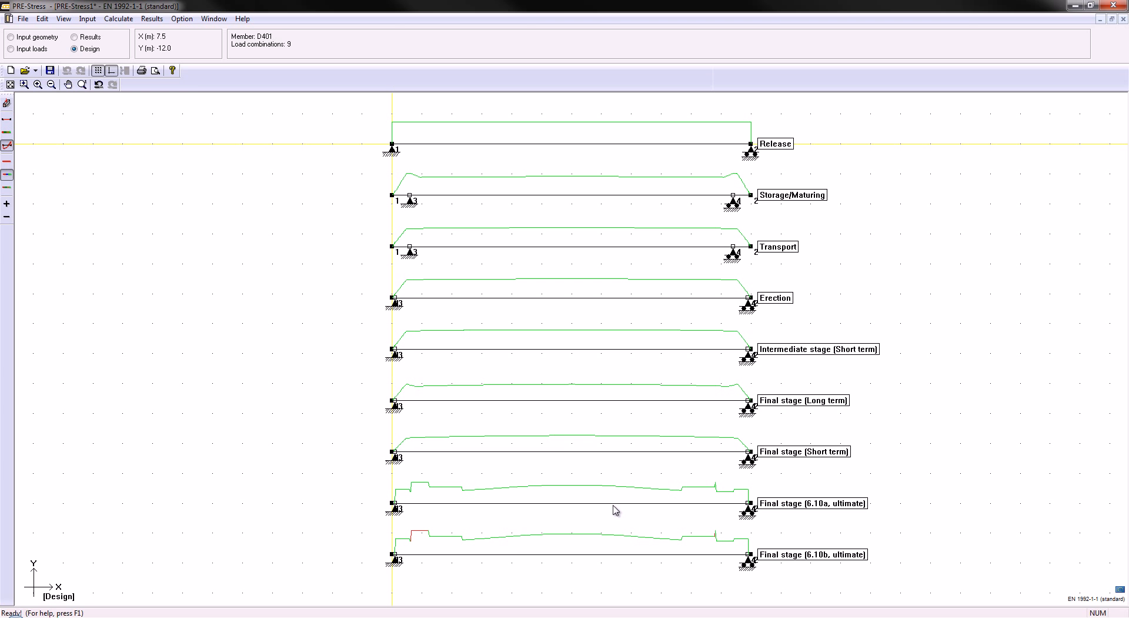
Review the utilization ratios of D401 for all load combinations in the utilization table and close it.
click(151, 19)
click(163, 71)
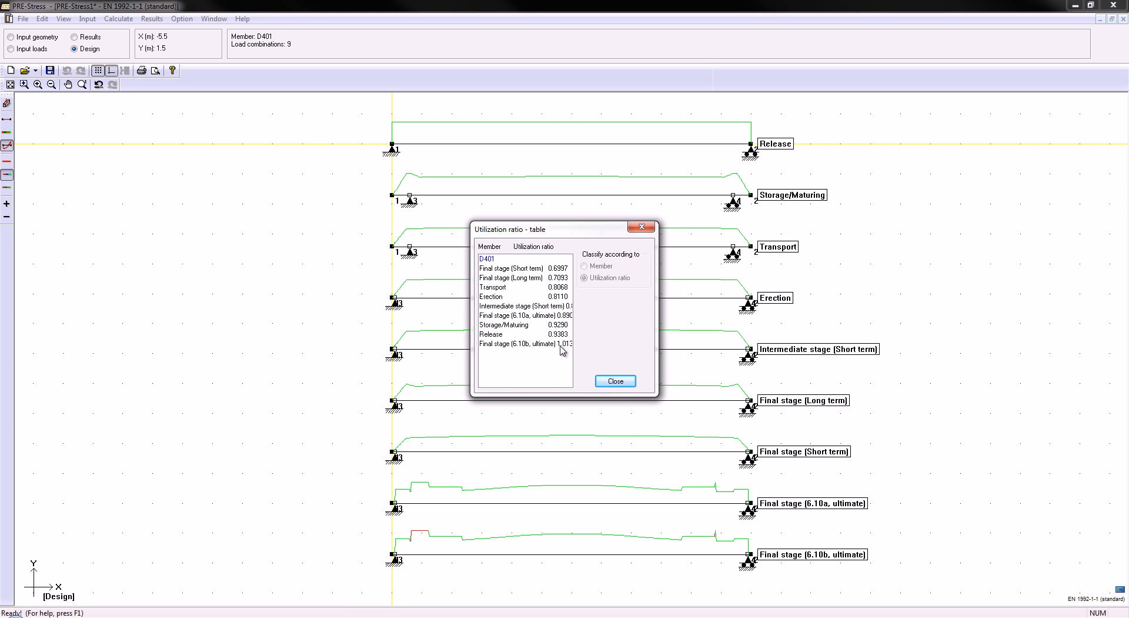
click(617, 381)
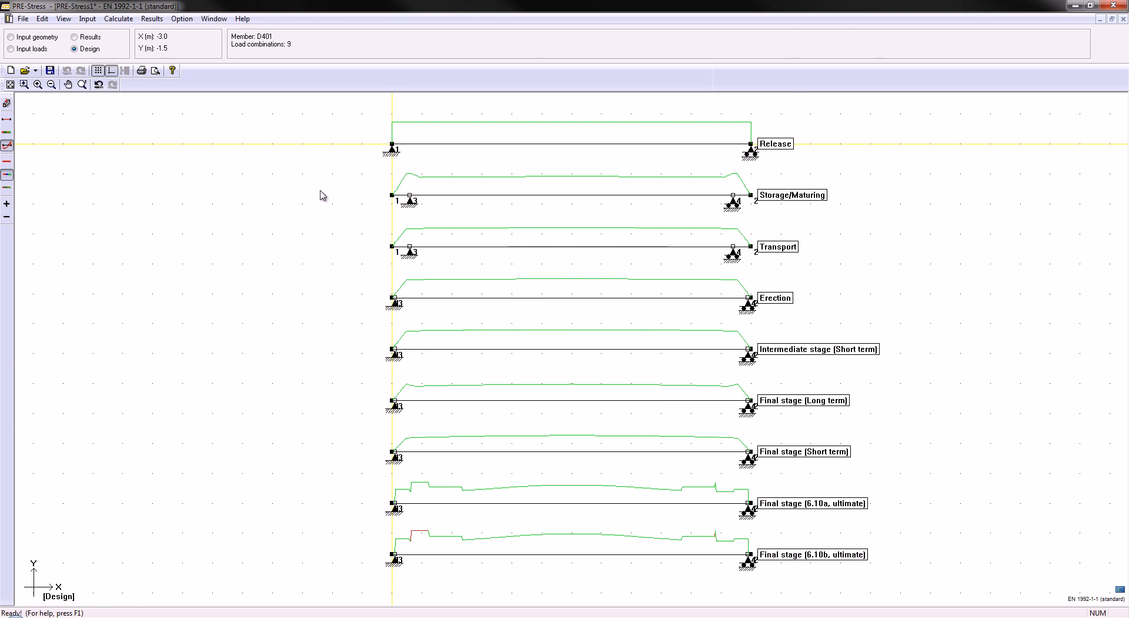
click(157, 20)
click(163, 71)
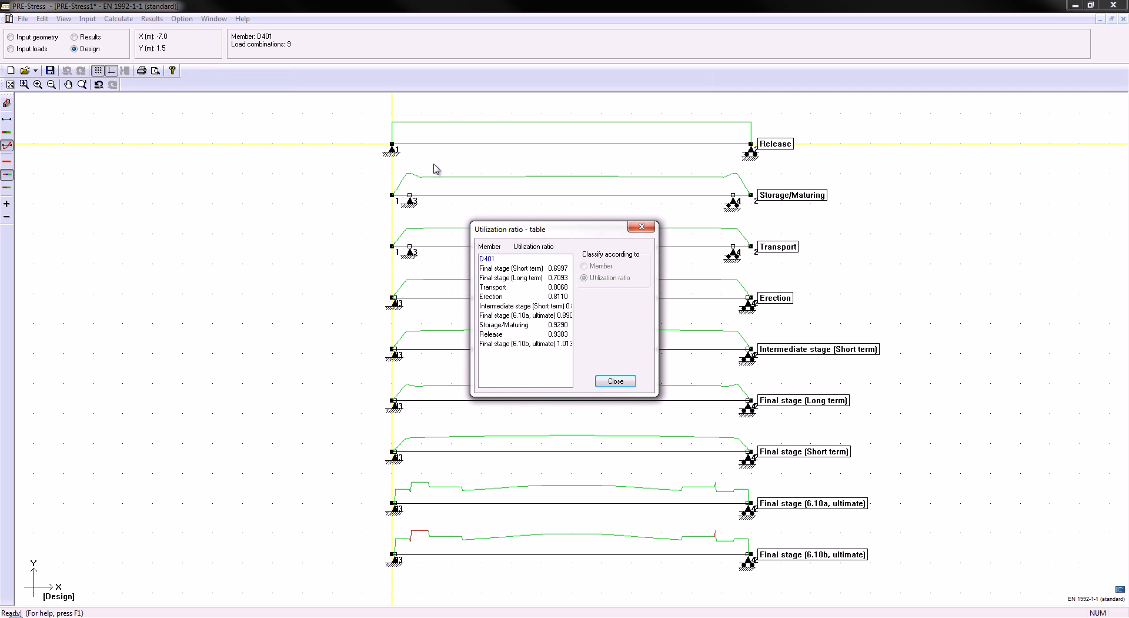
click(614, 382)
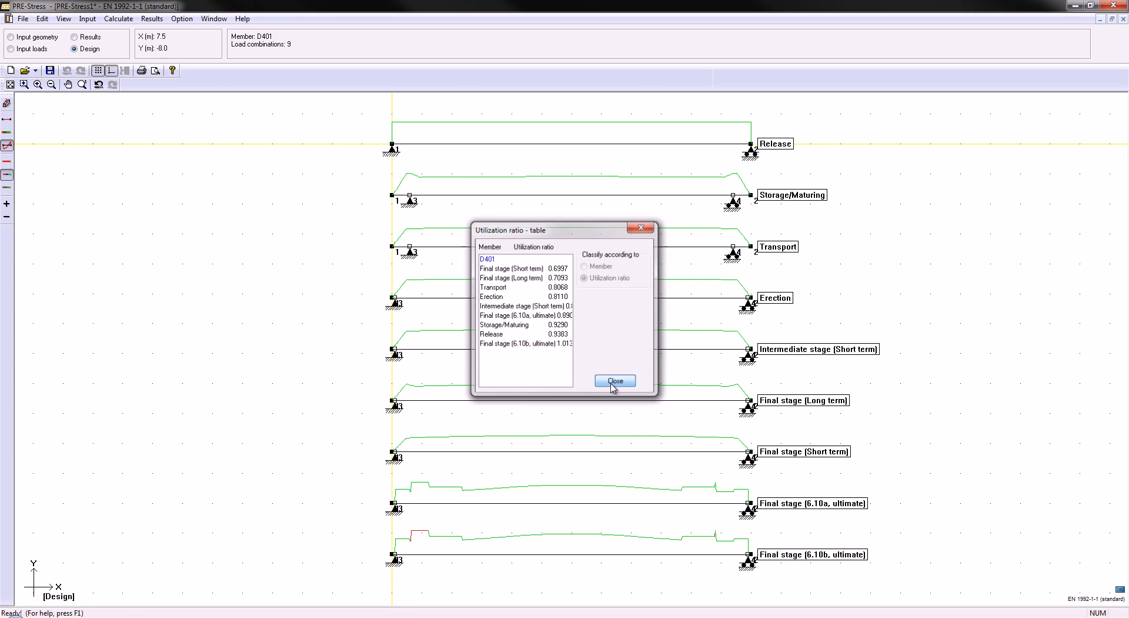
Review the code check of D401 for the Final stage (6.10b, ultimate) load case.
click(152, 20)
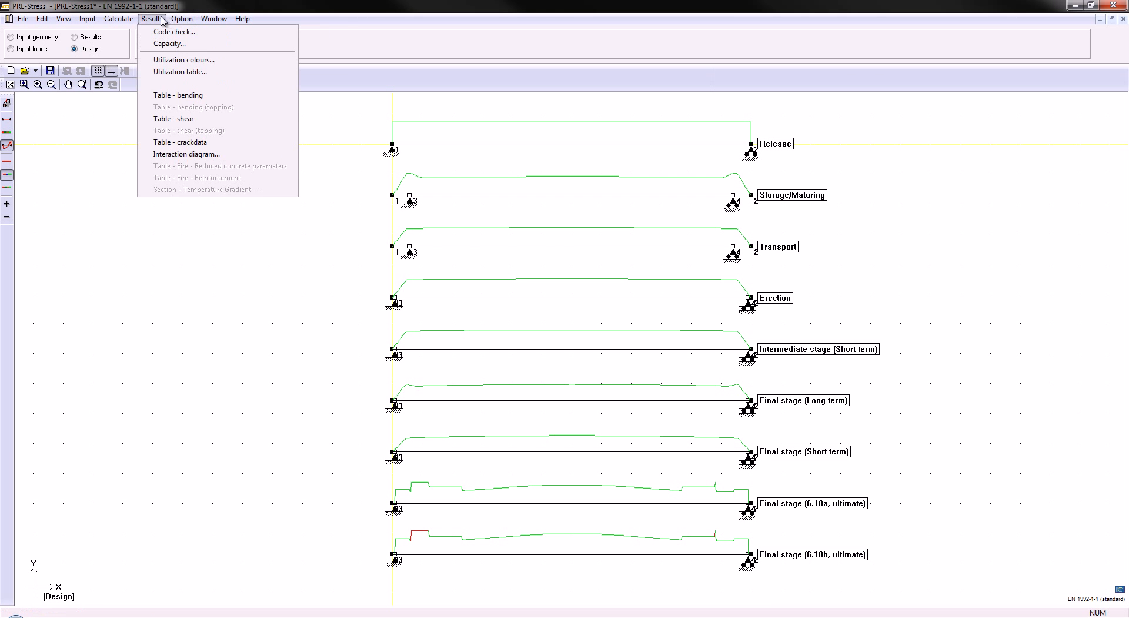
click(165, 33)
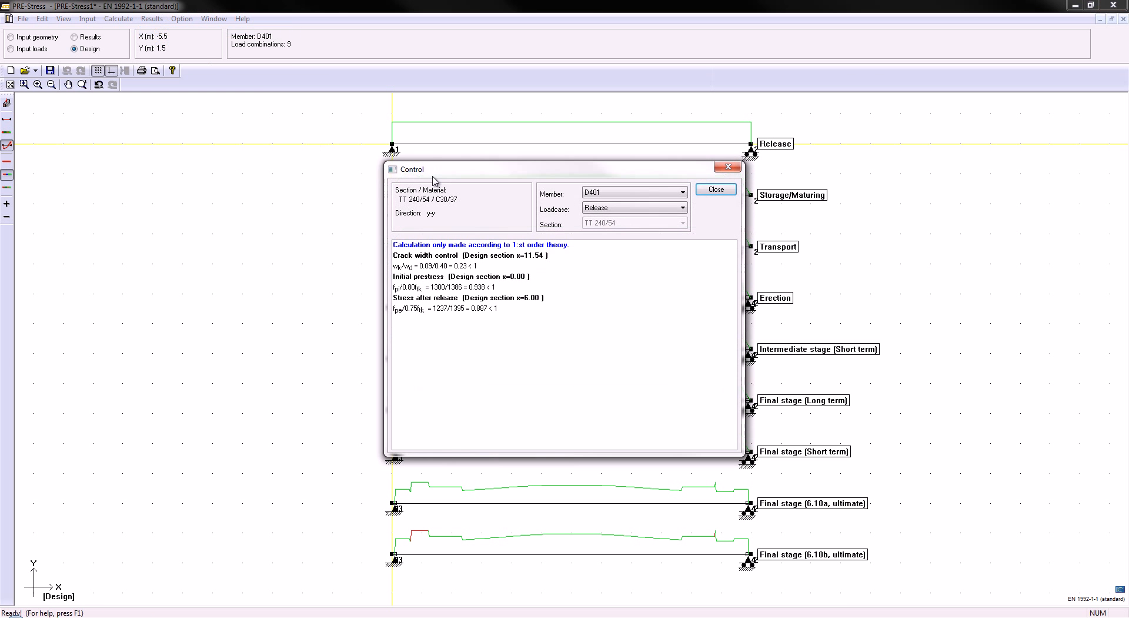
click(620, 206)
click(635, 281)
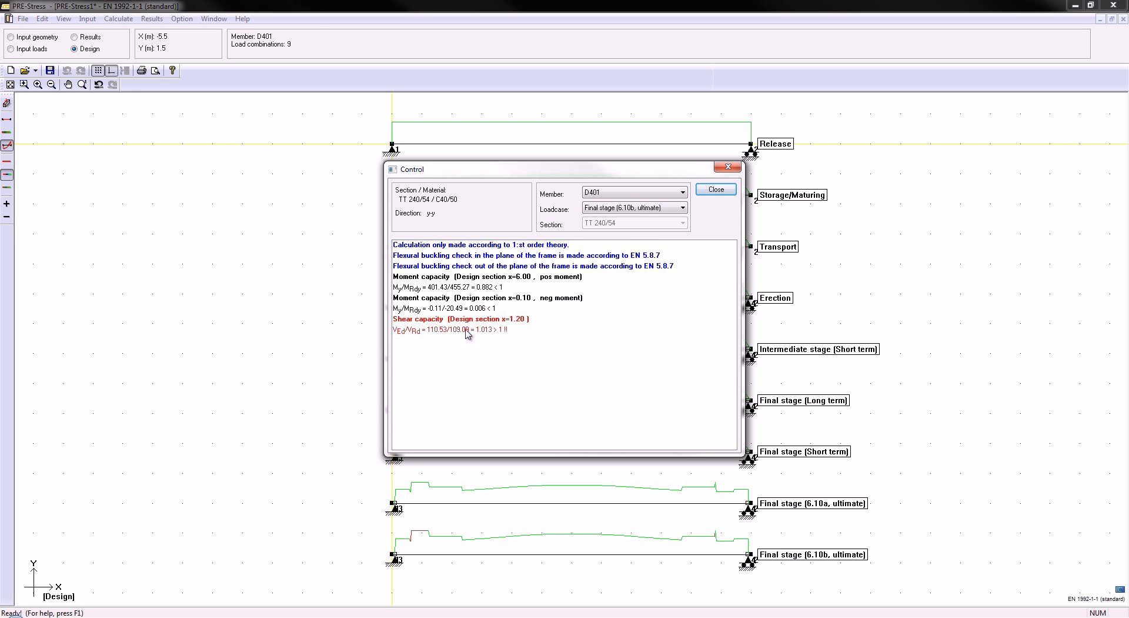
Examine the shear result table of D401 for Final stage (6.10a, ultimate) and Final stage (6.10b, ultimate), and close it.
click(152, 18)
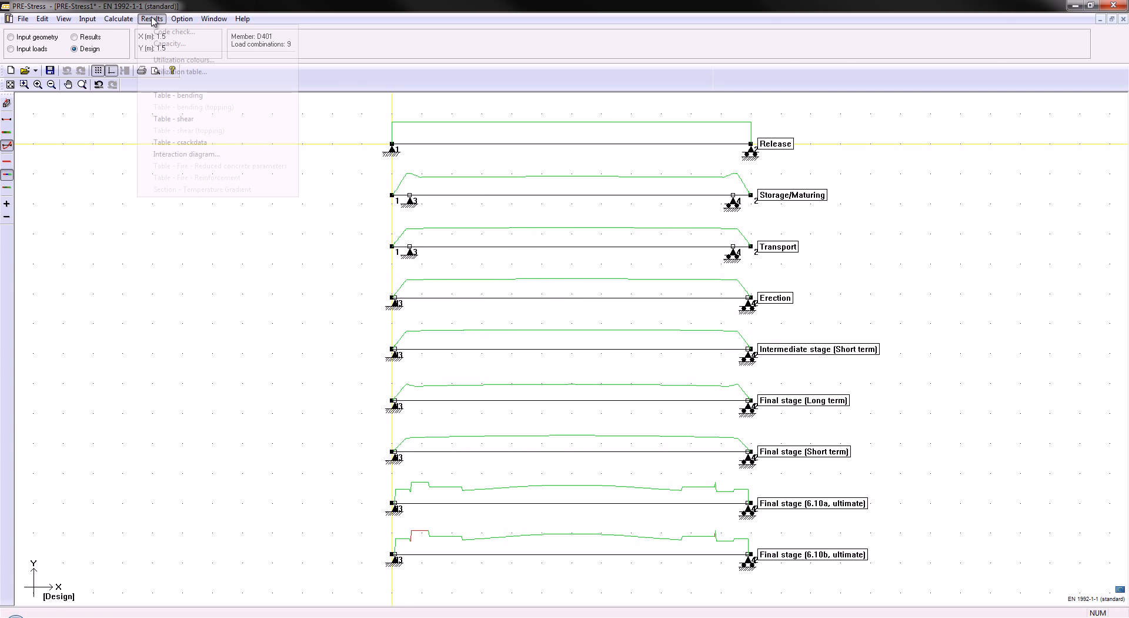
click(199, 118)
click(464, 174)
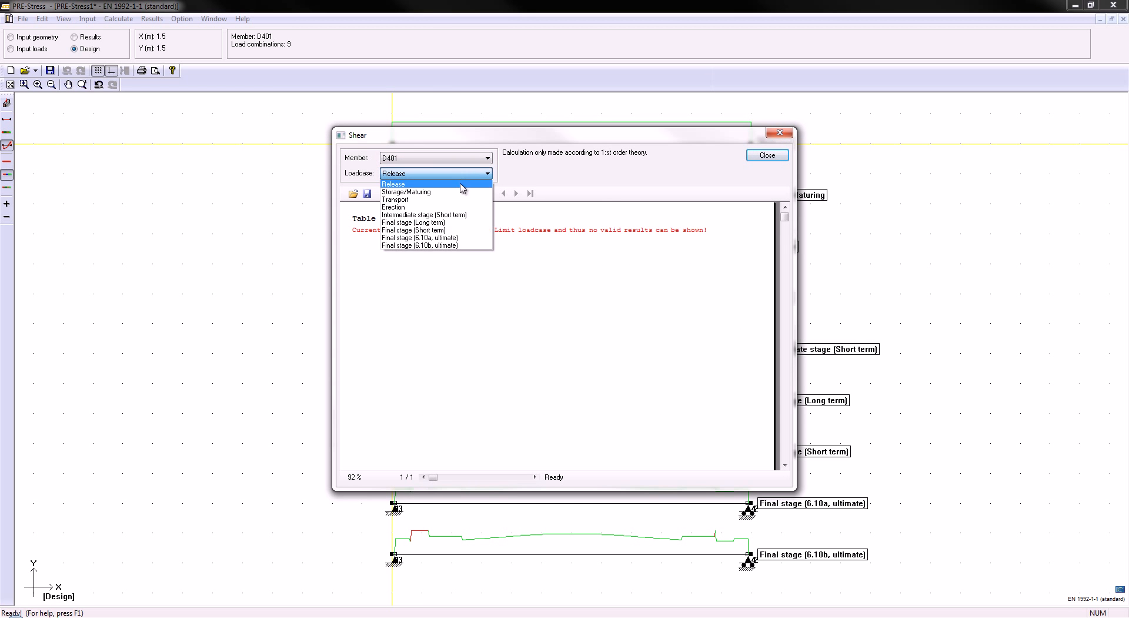
click(461, 244)
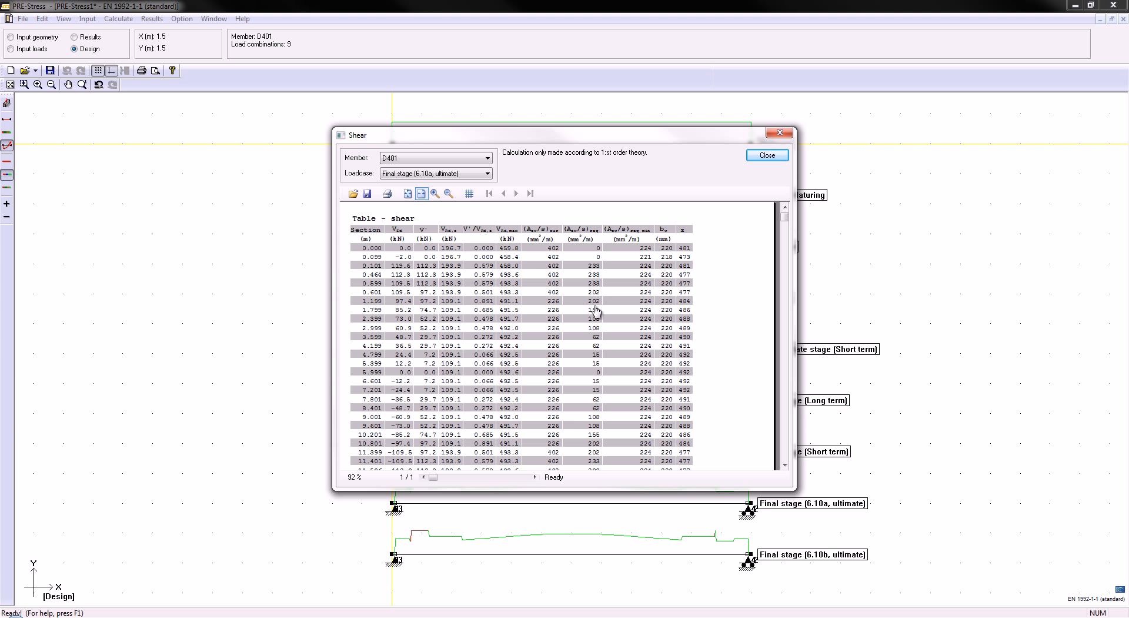
click(464, 173)
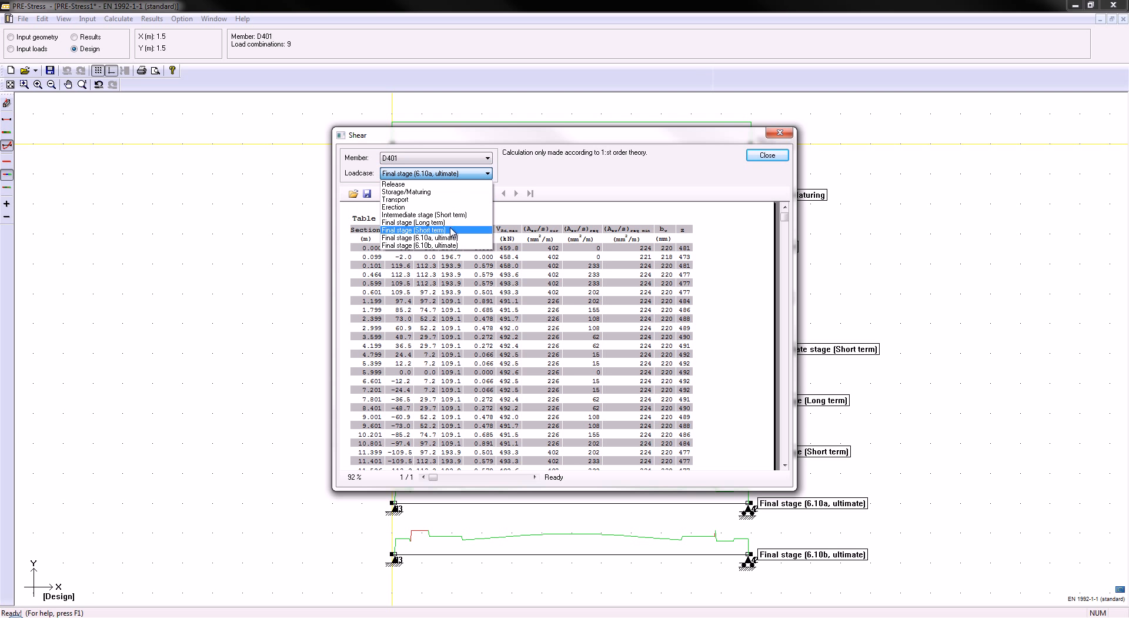
click(453, 251)
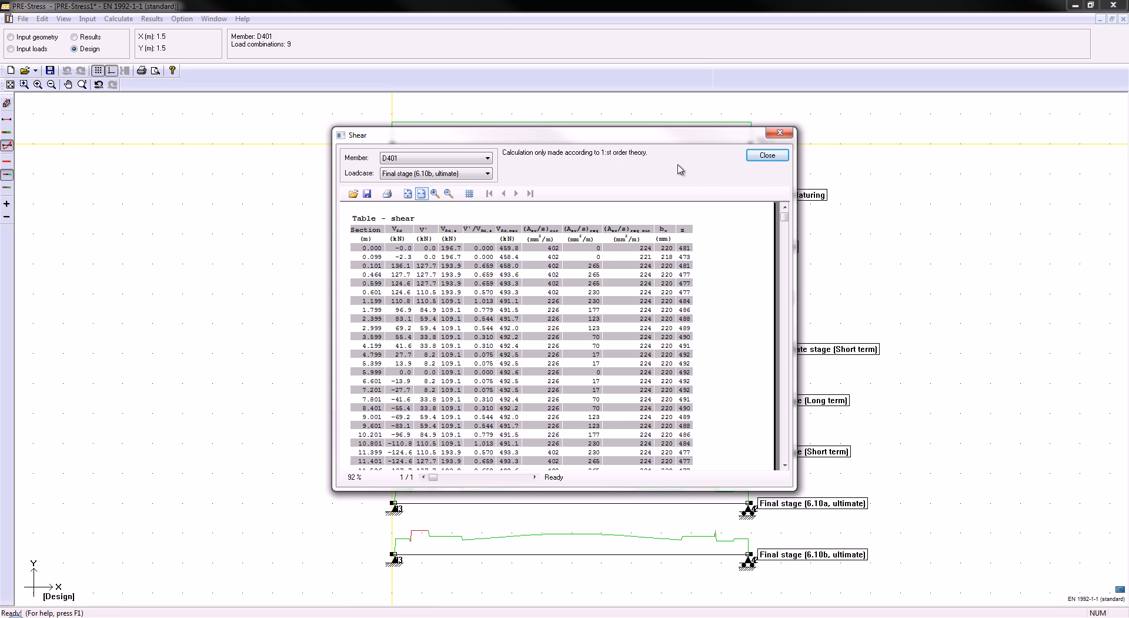
click(767, 155)
Examine the crack width result table of D401 for the Release load case.
click(151, 19)
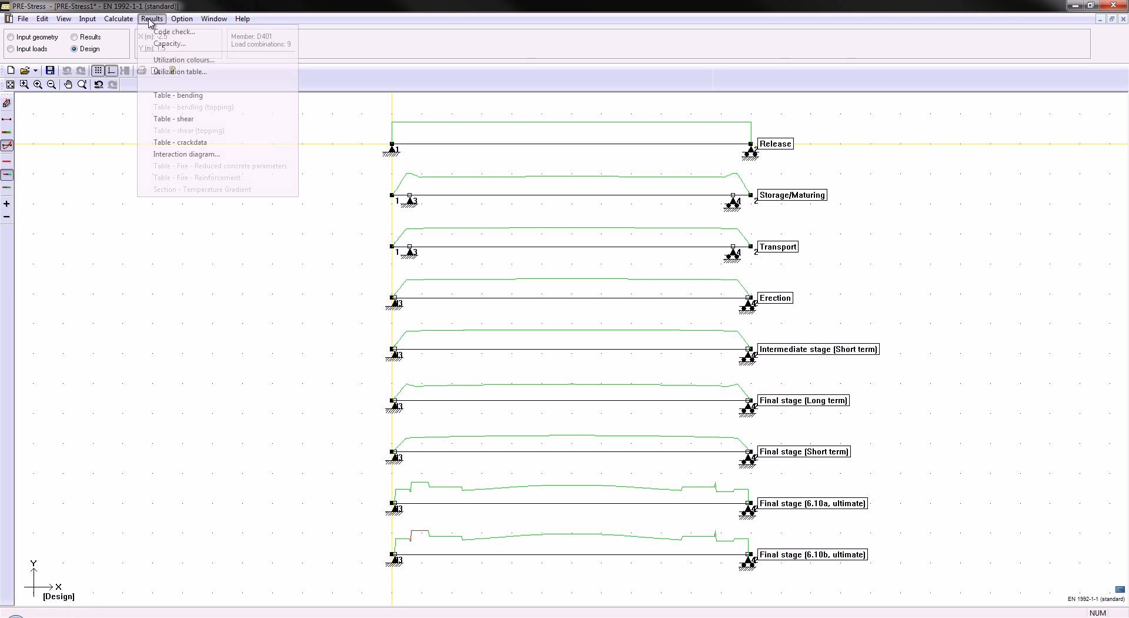
click(184, 144)
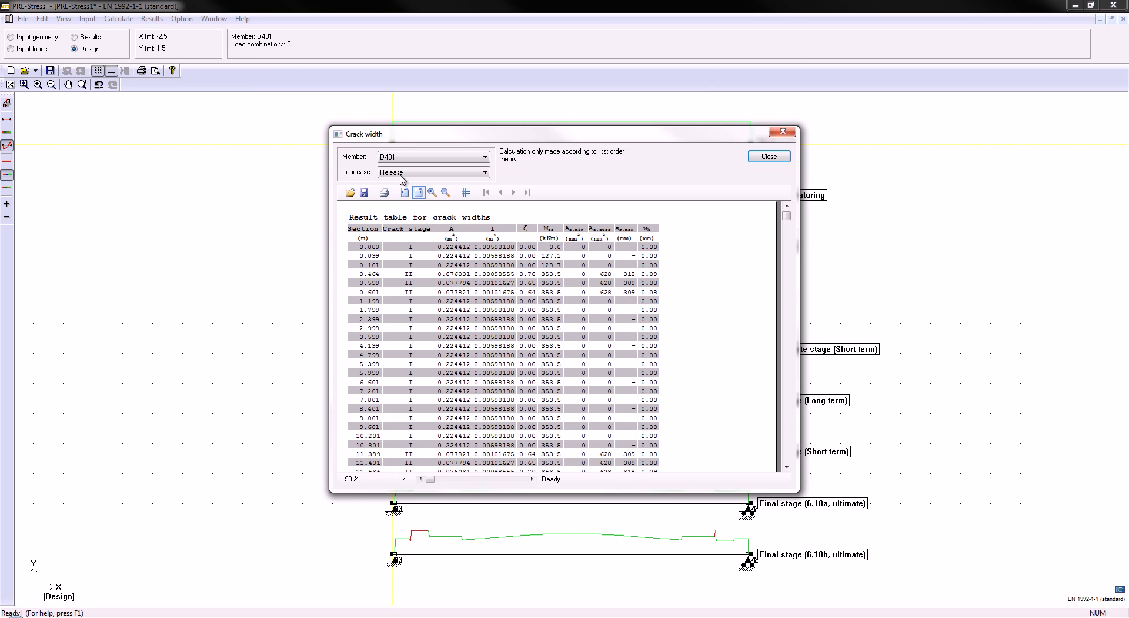